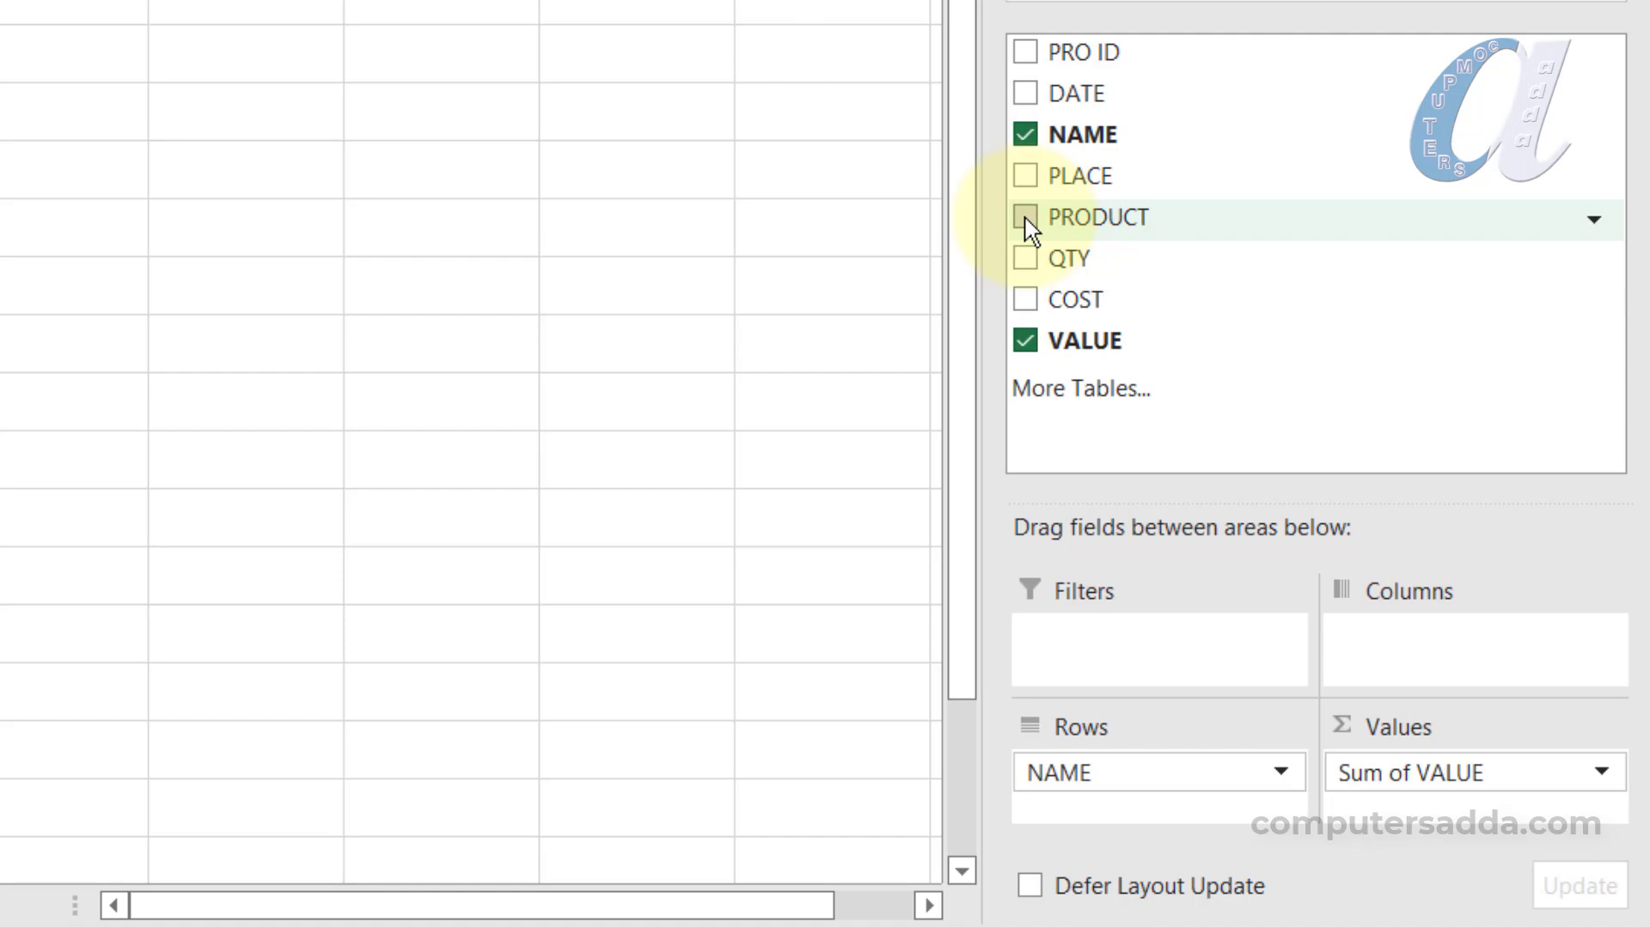
Add PRODUCT as a report filter of the pivot table and filter it to KEYBOARDS
{"action": "left_click_drag", "start_coordinate": [1027, 225], "coordinate": [1081, 664]}
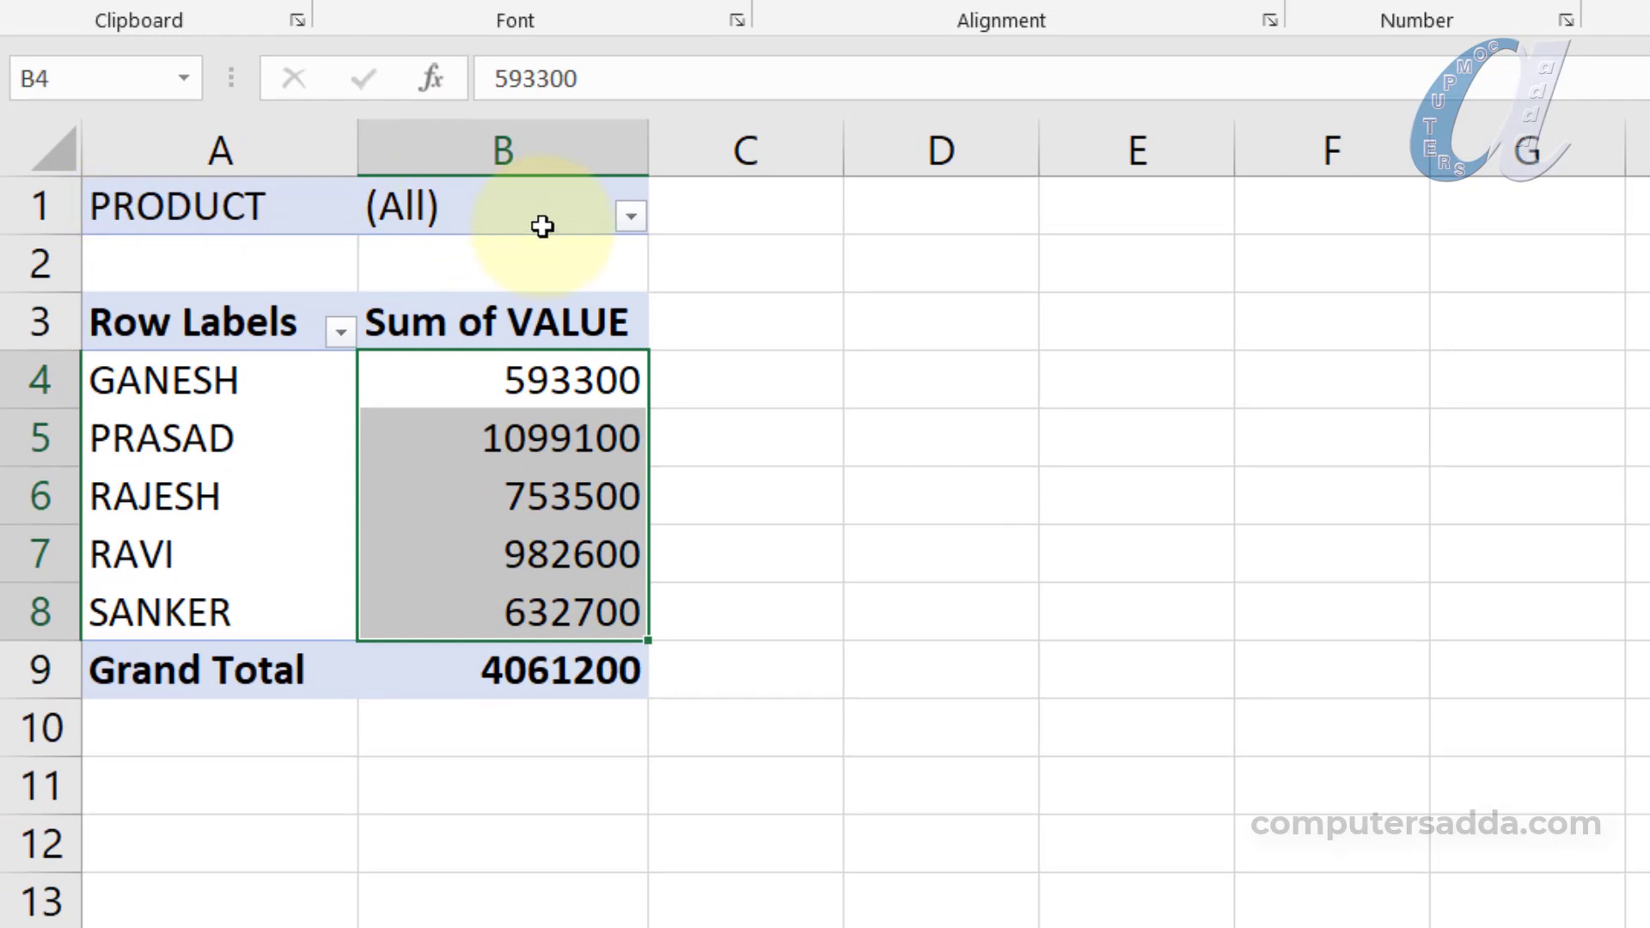
{"action": "left_click", "coordinate": [628, 220]}
{"action": "left_click", "coordinate": [277, 400]}
{"action": "left_click", "coordinate": [378, 703]}
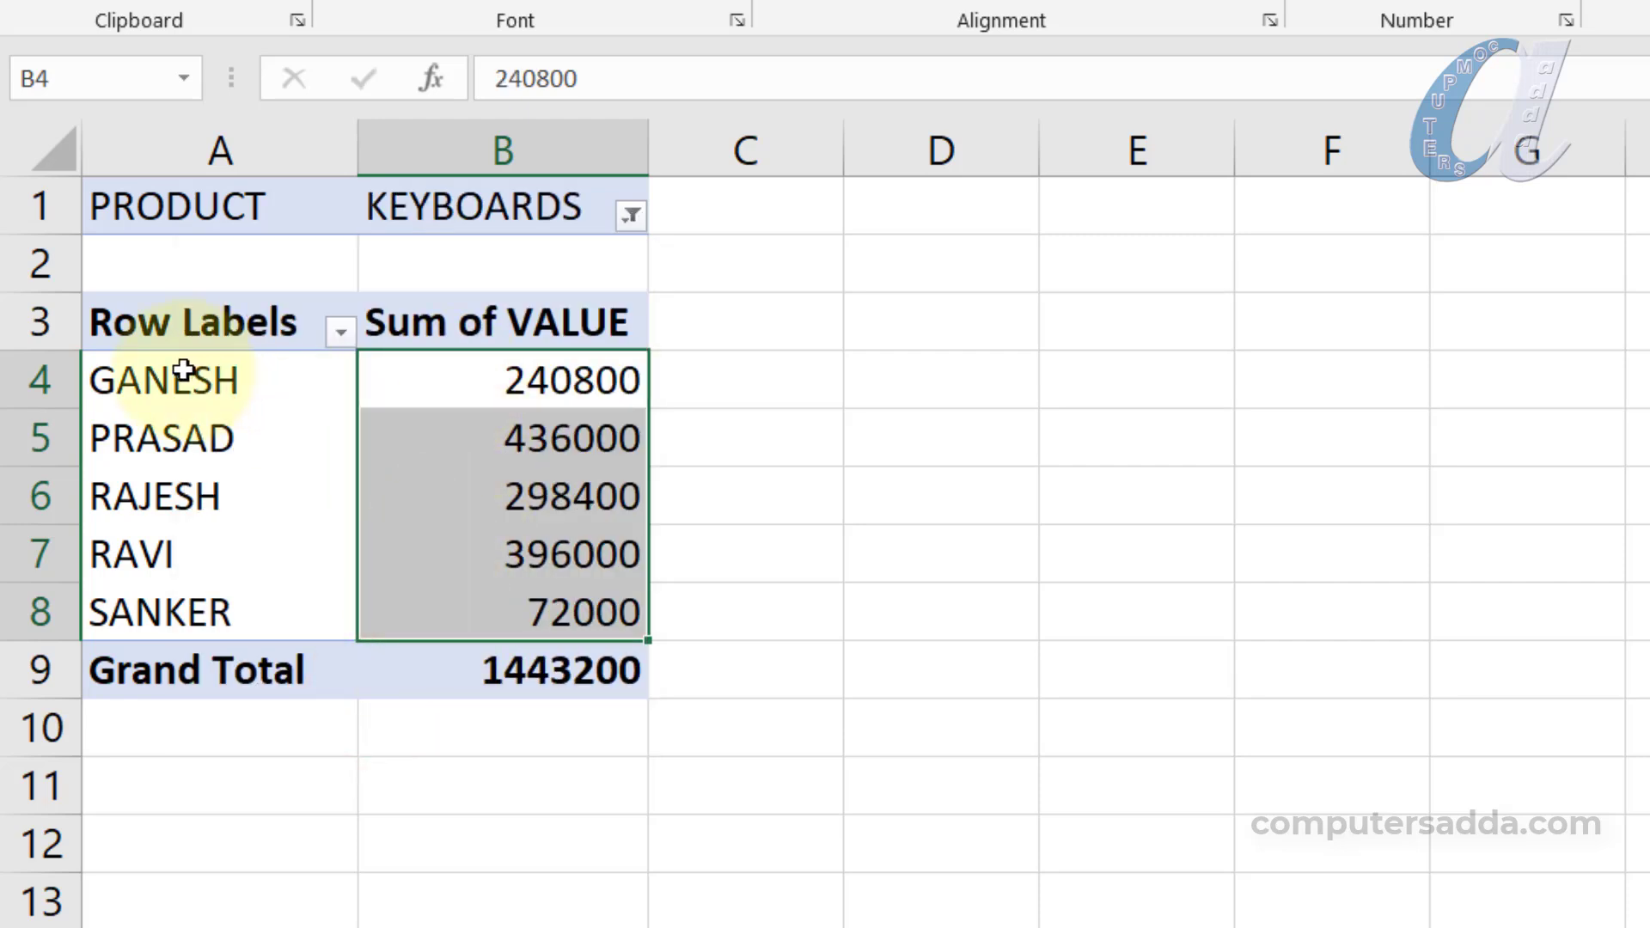
Set the pivot table's PRODUCT filter to PENDRIVES and select the filtered Sum of VALUE cells
{"action": "left_click", "coordinate": [631, 217]}
{"action": "left_click", "coordinate": [262, 471]}
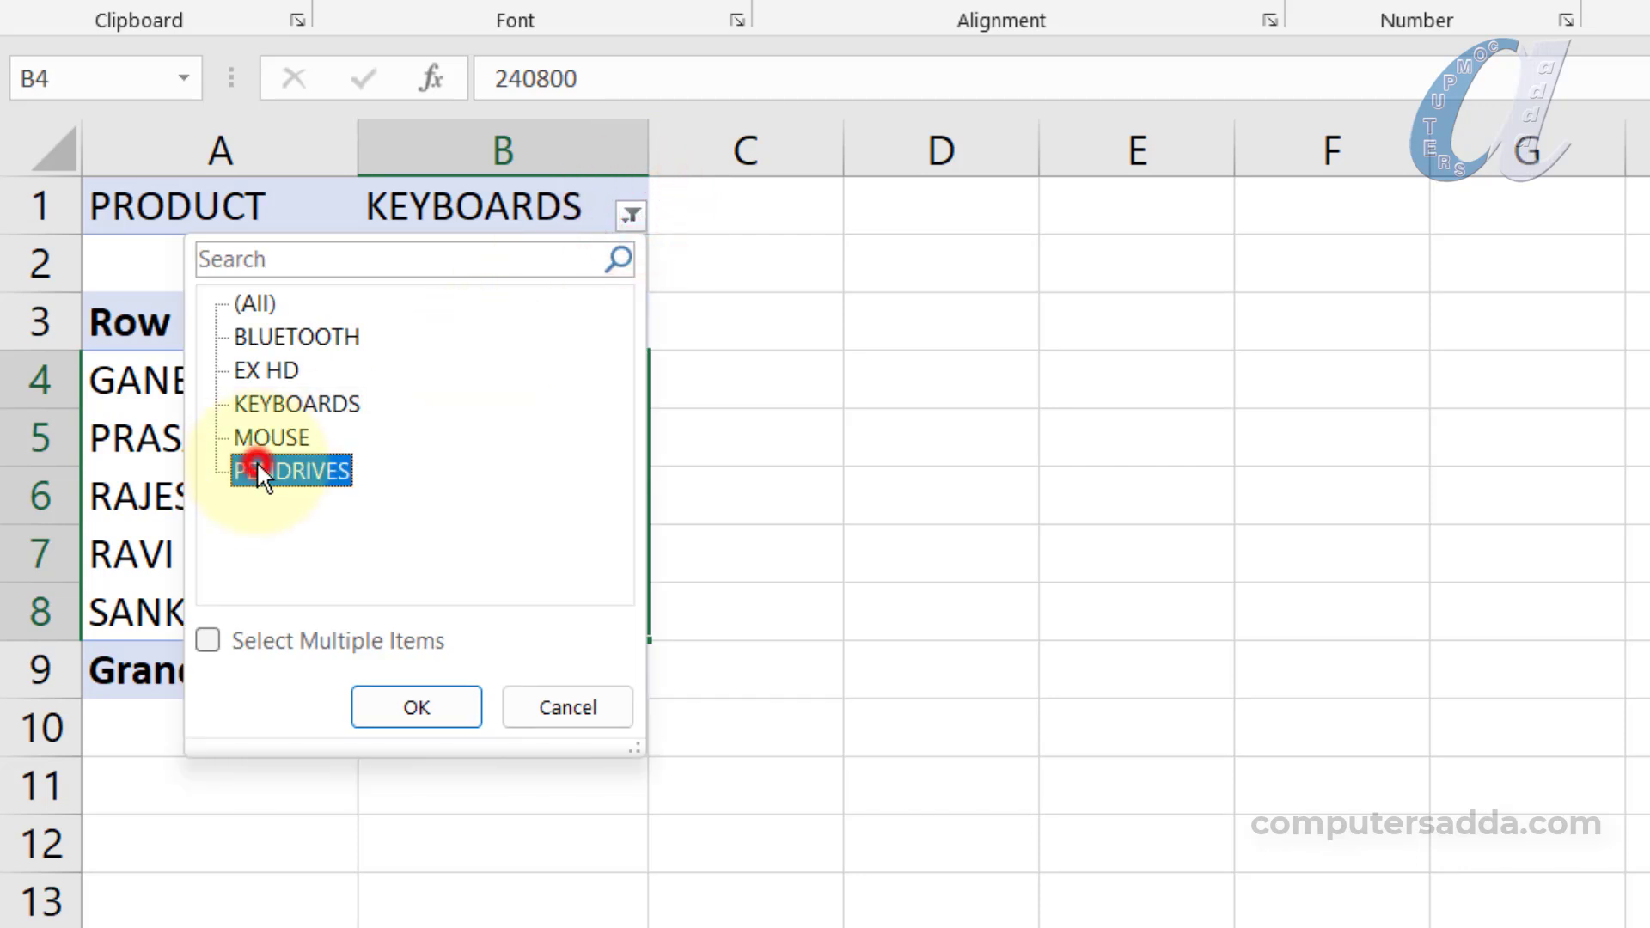
{"action": "left_click", "coordinate": [417, 706]}
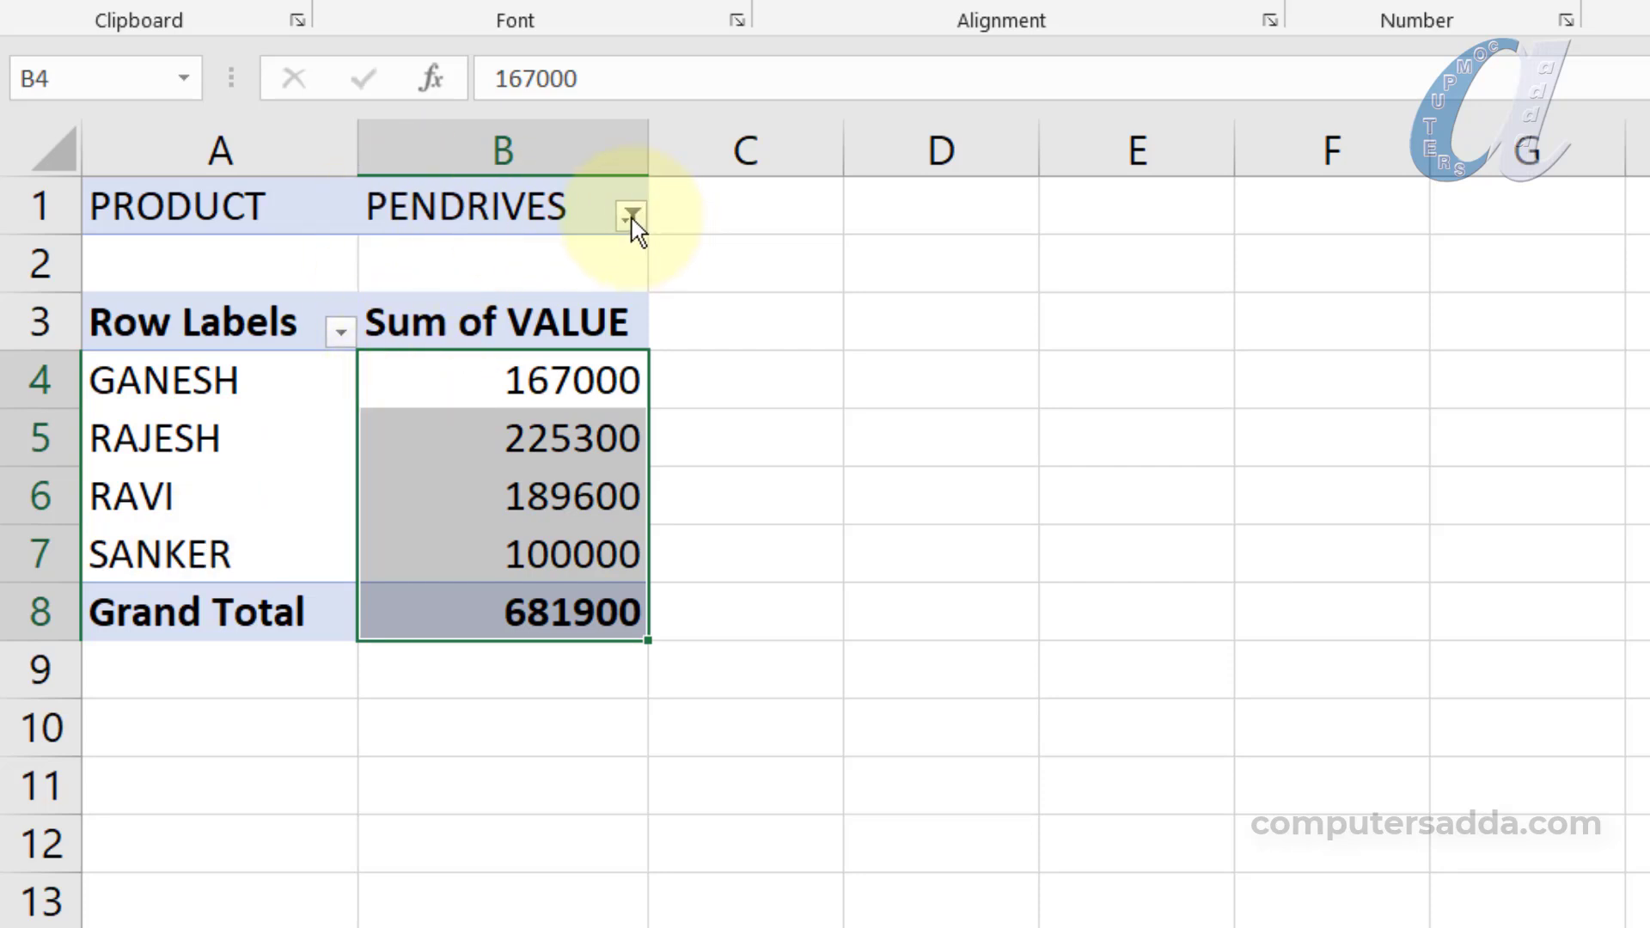
{"action": "left_click_drag", "start_coordinate": [416, 386], "coordinate": [416, 575]}
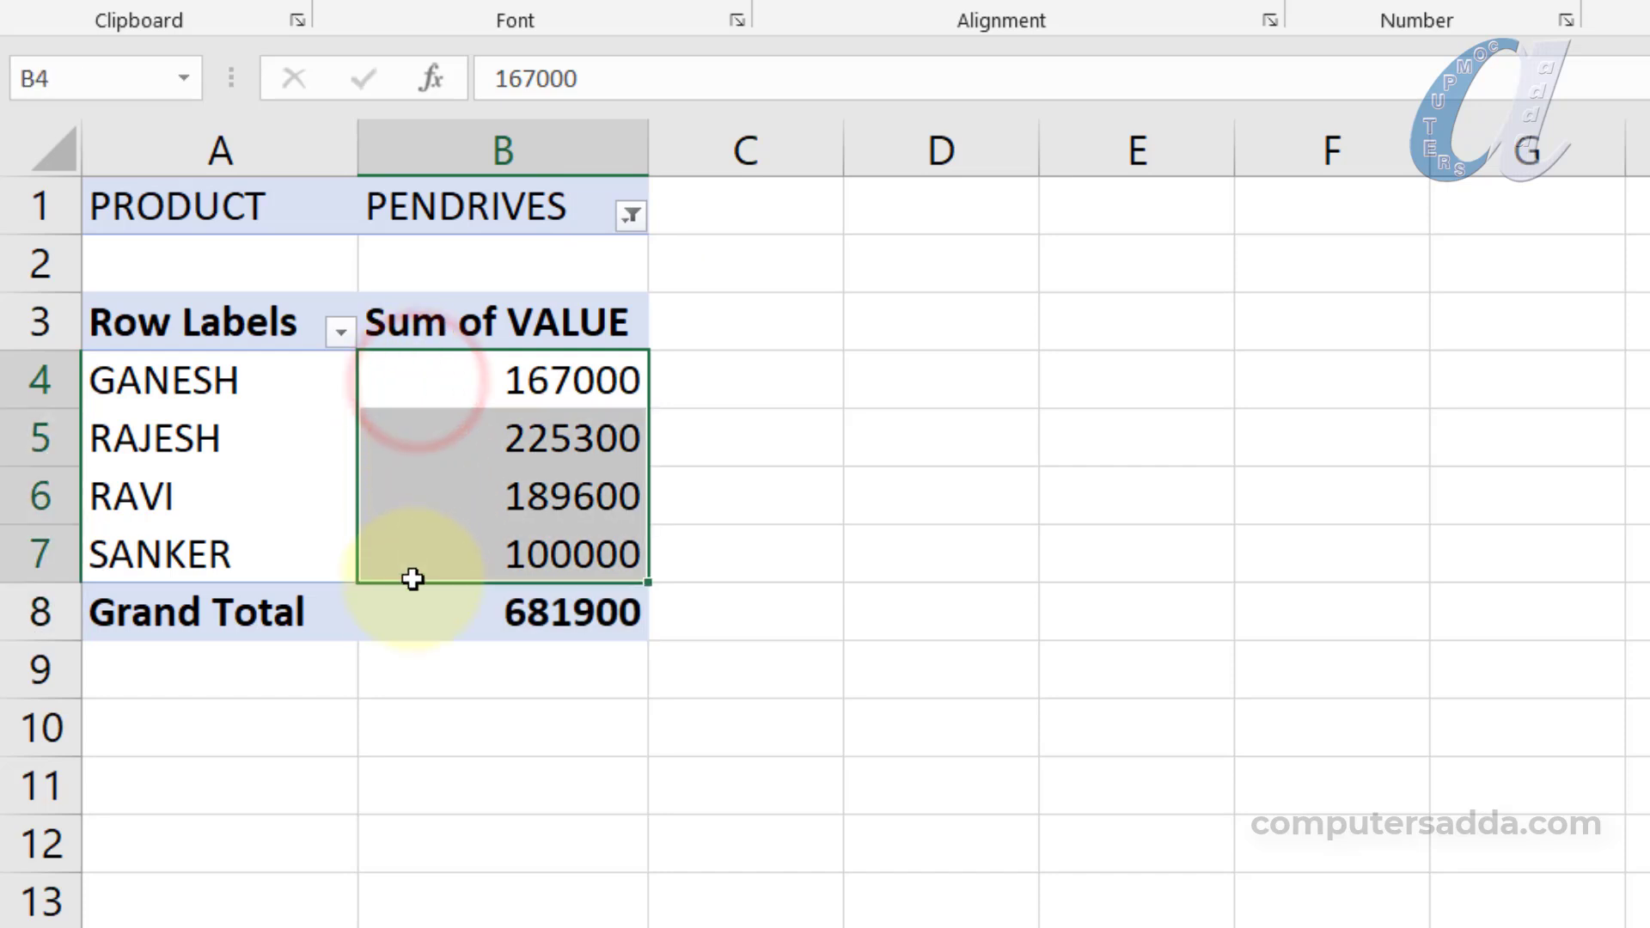
{"action": "left_click", "coordinate": [632, 217]}
{"action": "left_click", "coordinate": [632, 217]}
{"action": "left_click", "coordinate": [435, 405]}
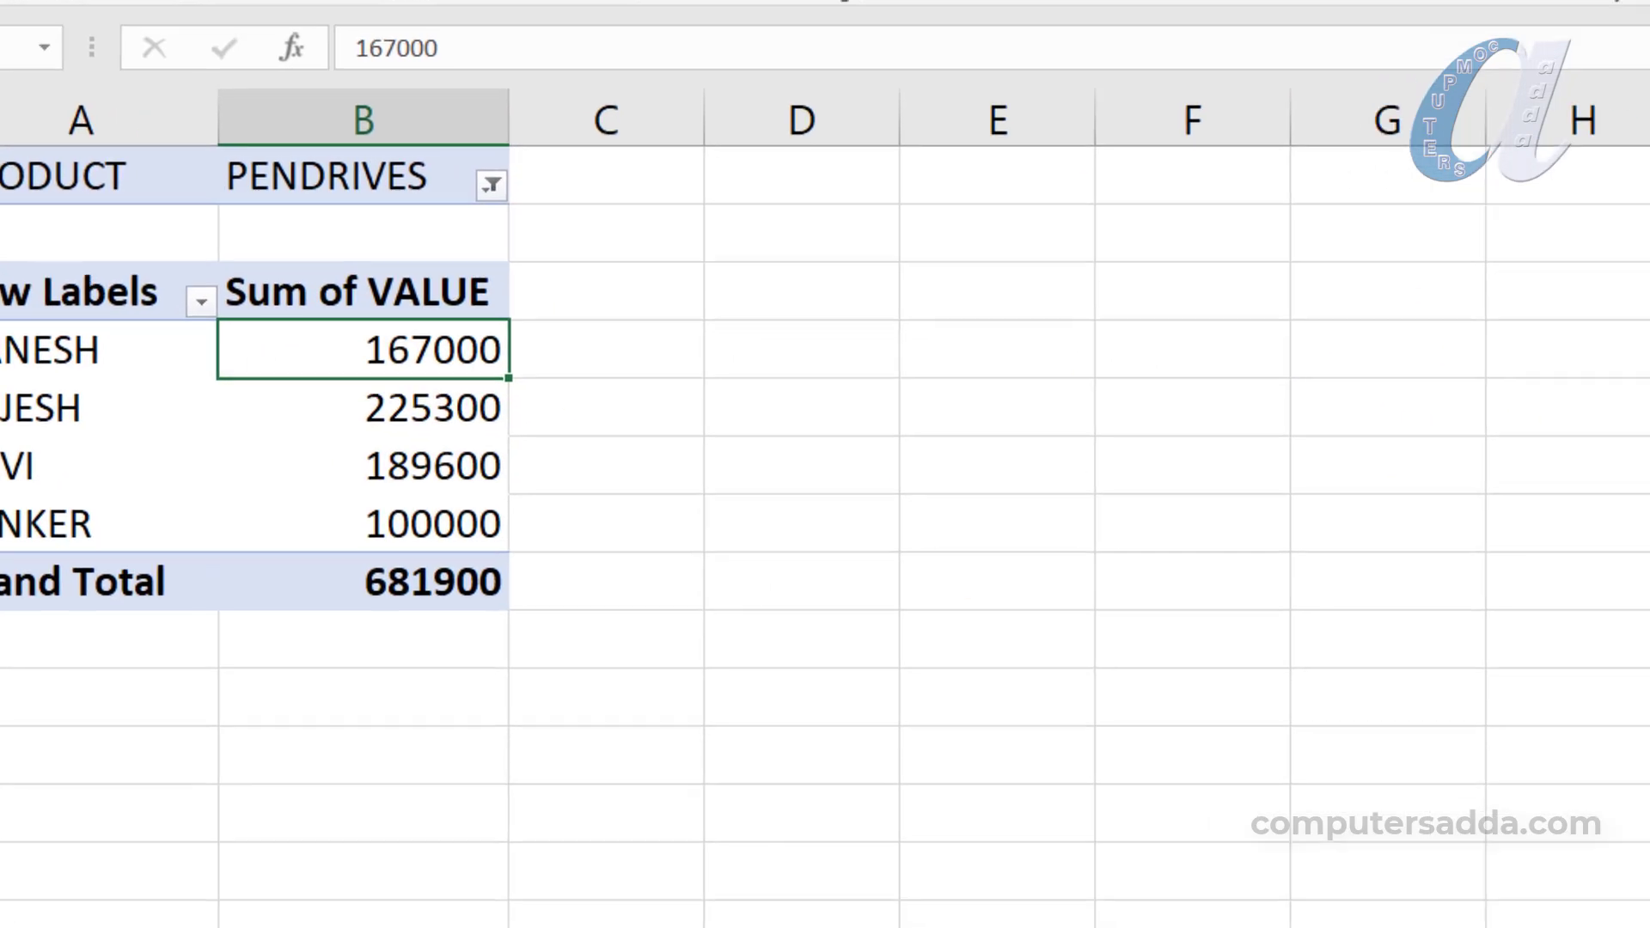
Replace the PRODUCT report filter with a PRODUCT slicer and position the slicer beside the pivot table
{"action": "left_click_drag", "start_coordinate": [1354, 738], "coordinate": [1451, 365]}
{"action": "left_click_drag", "start_coordinate": [1220, 316], "coordinate": [1198, 357]}
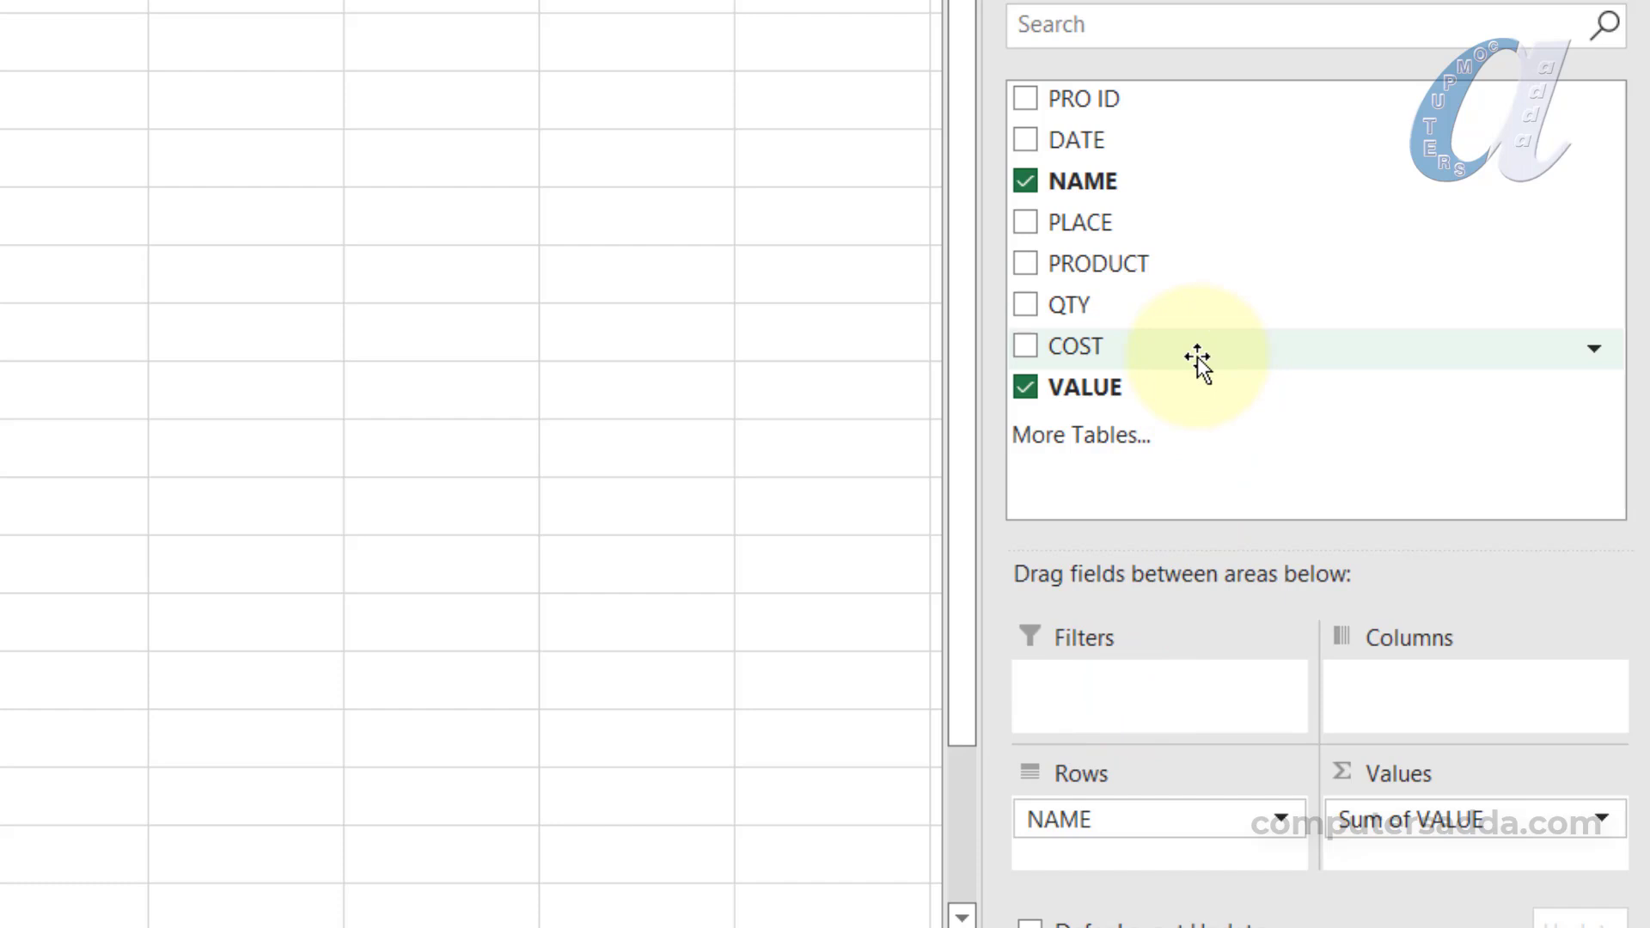
{"action": "right_click", "coordinate": [1091, 262]}
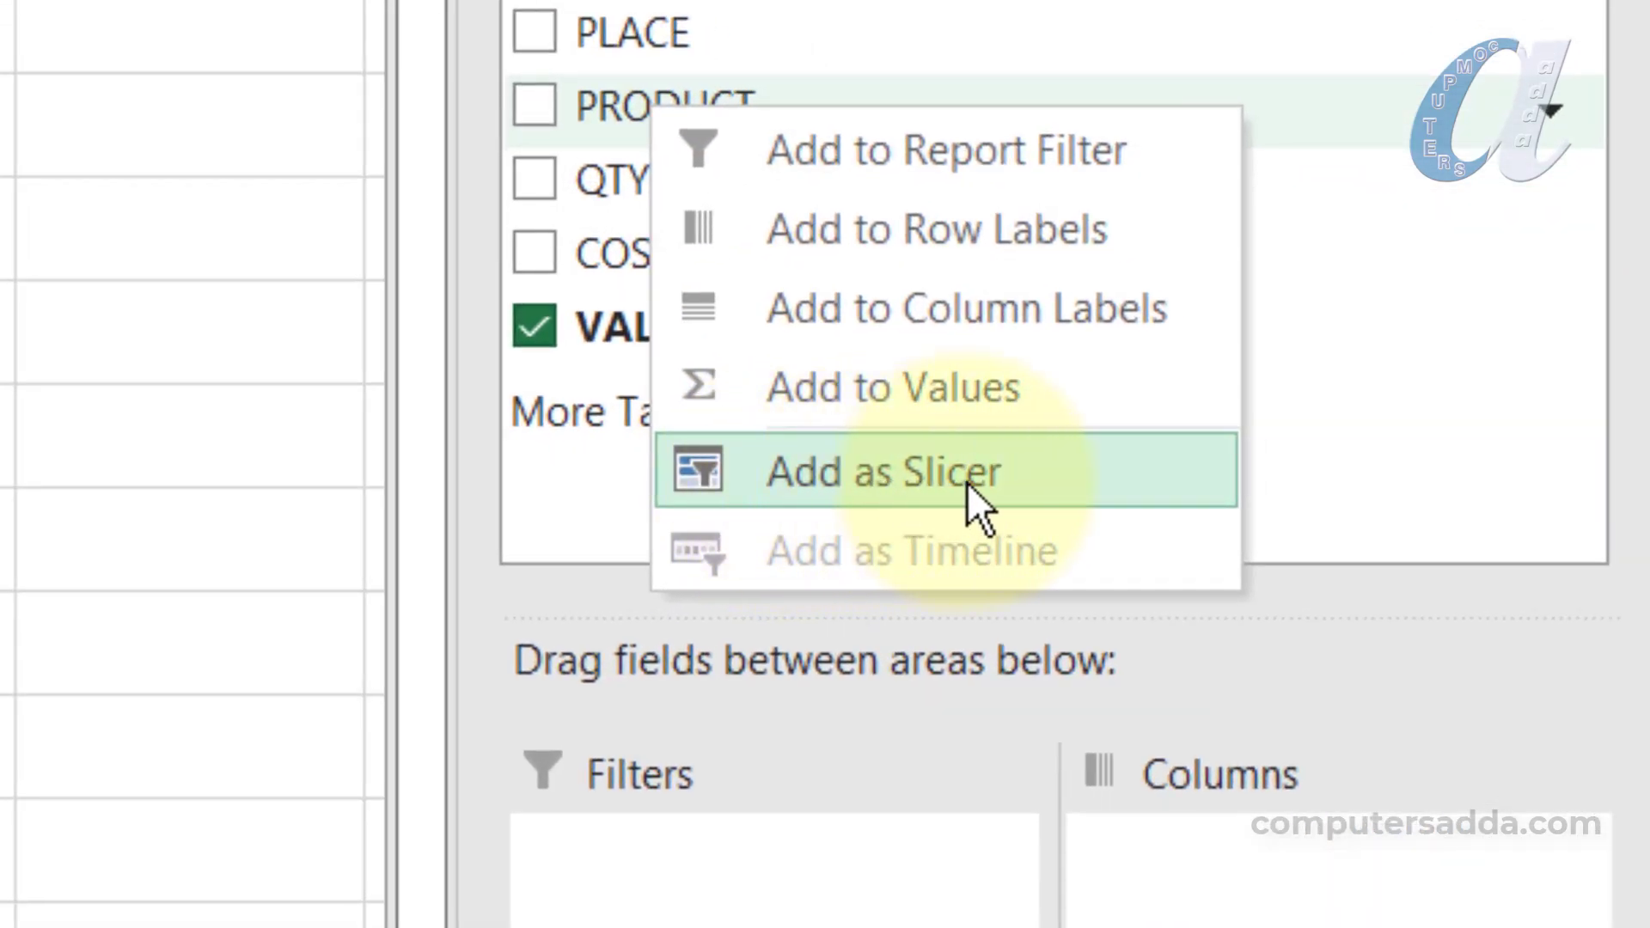
{"action": "left_click", "coordinate": [967, 482]}
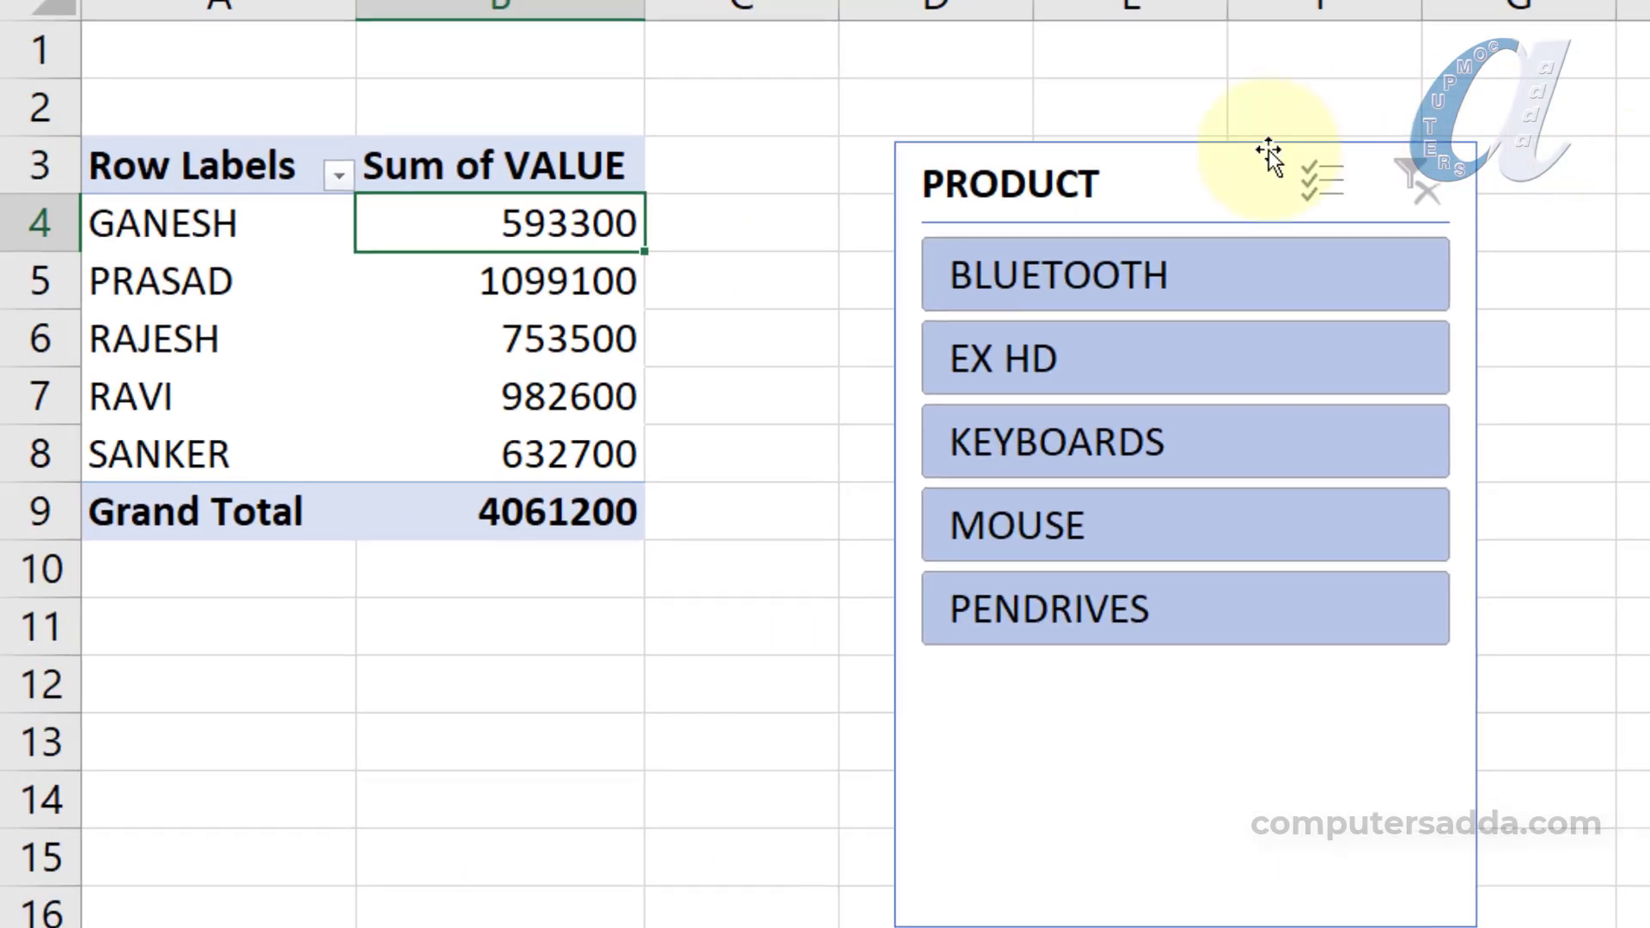
{"action": "left_click_drag", "start_coordinate": [1190, 194], "coordinate": [1028, 157]}
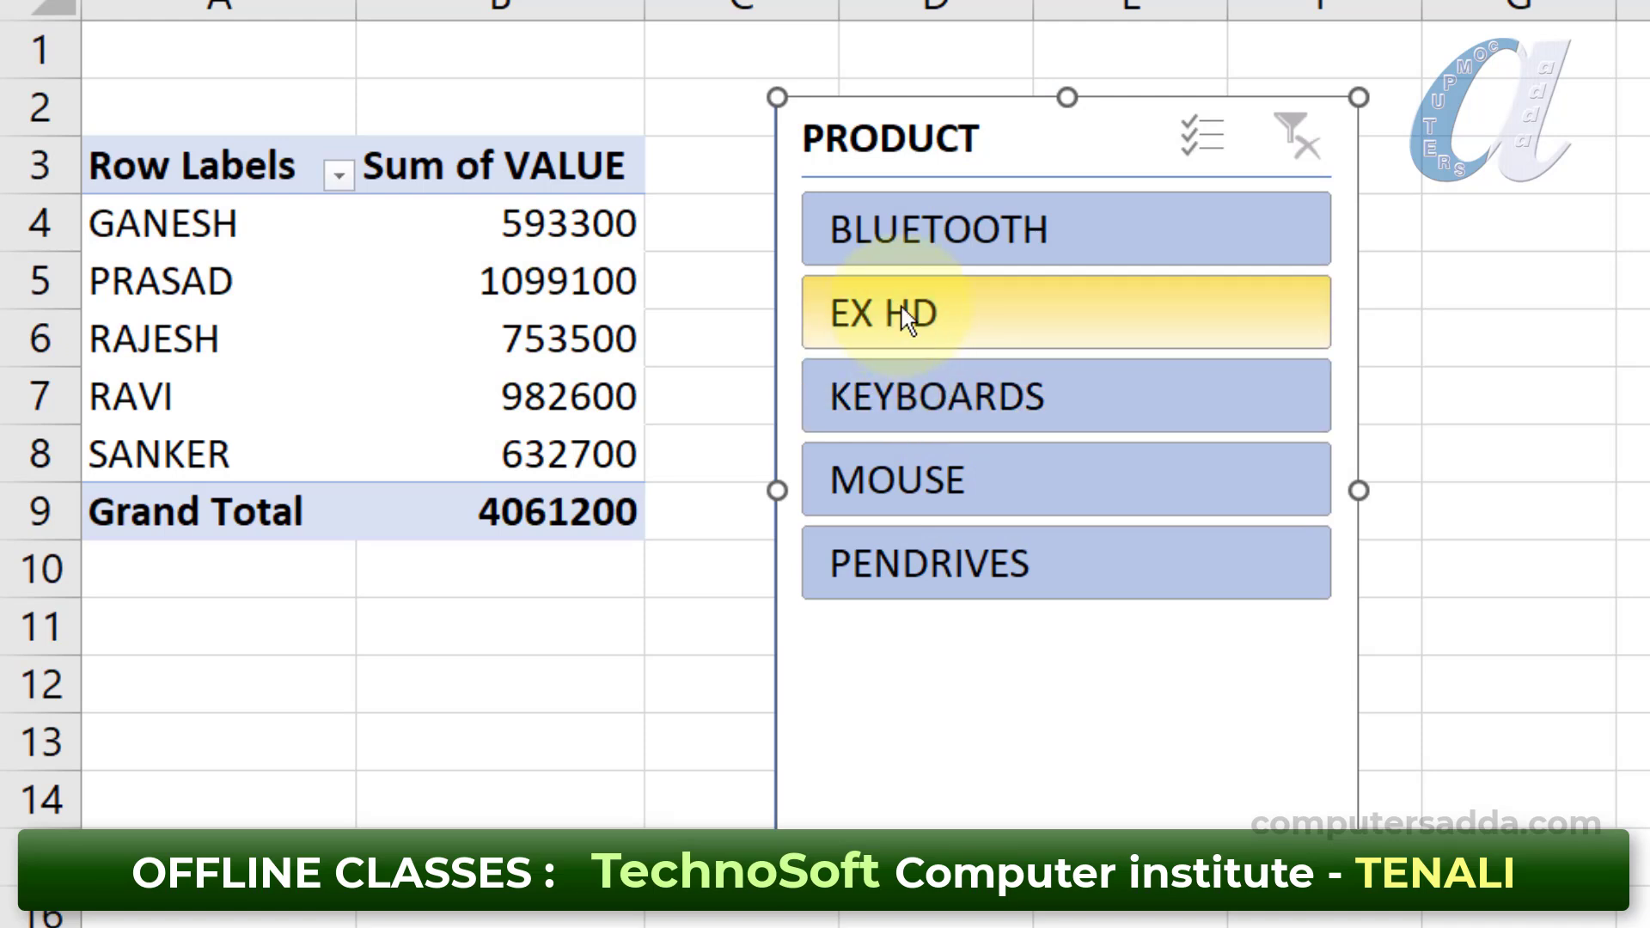
Filter the pivot table with the PRODUCT slicer by EX HD, MOUSE and PENDRIVES in turn
{"action": "left_click", "coordinate": [918, 325]}
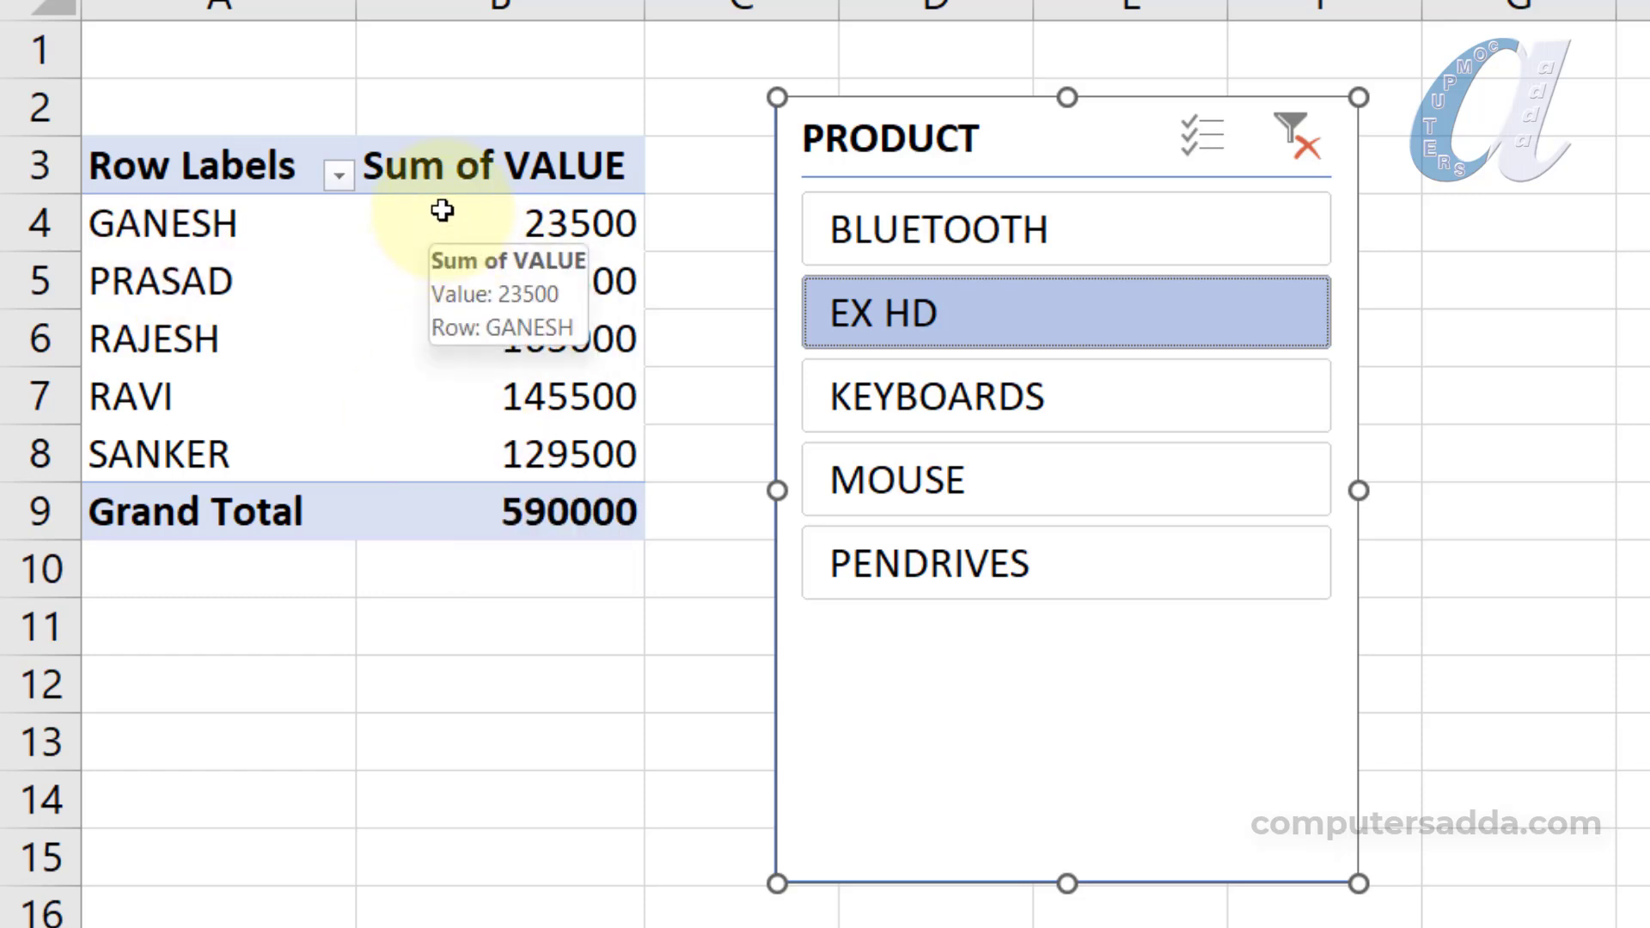
{"action": "left_click", "coordinate": [958, 479]}
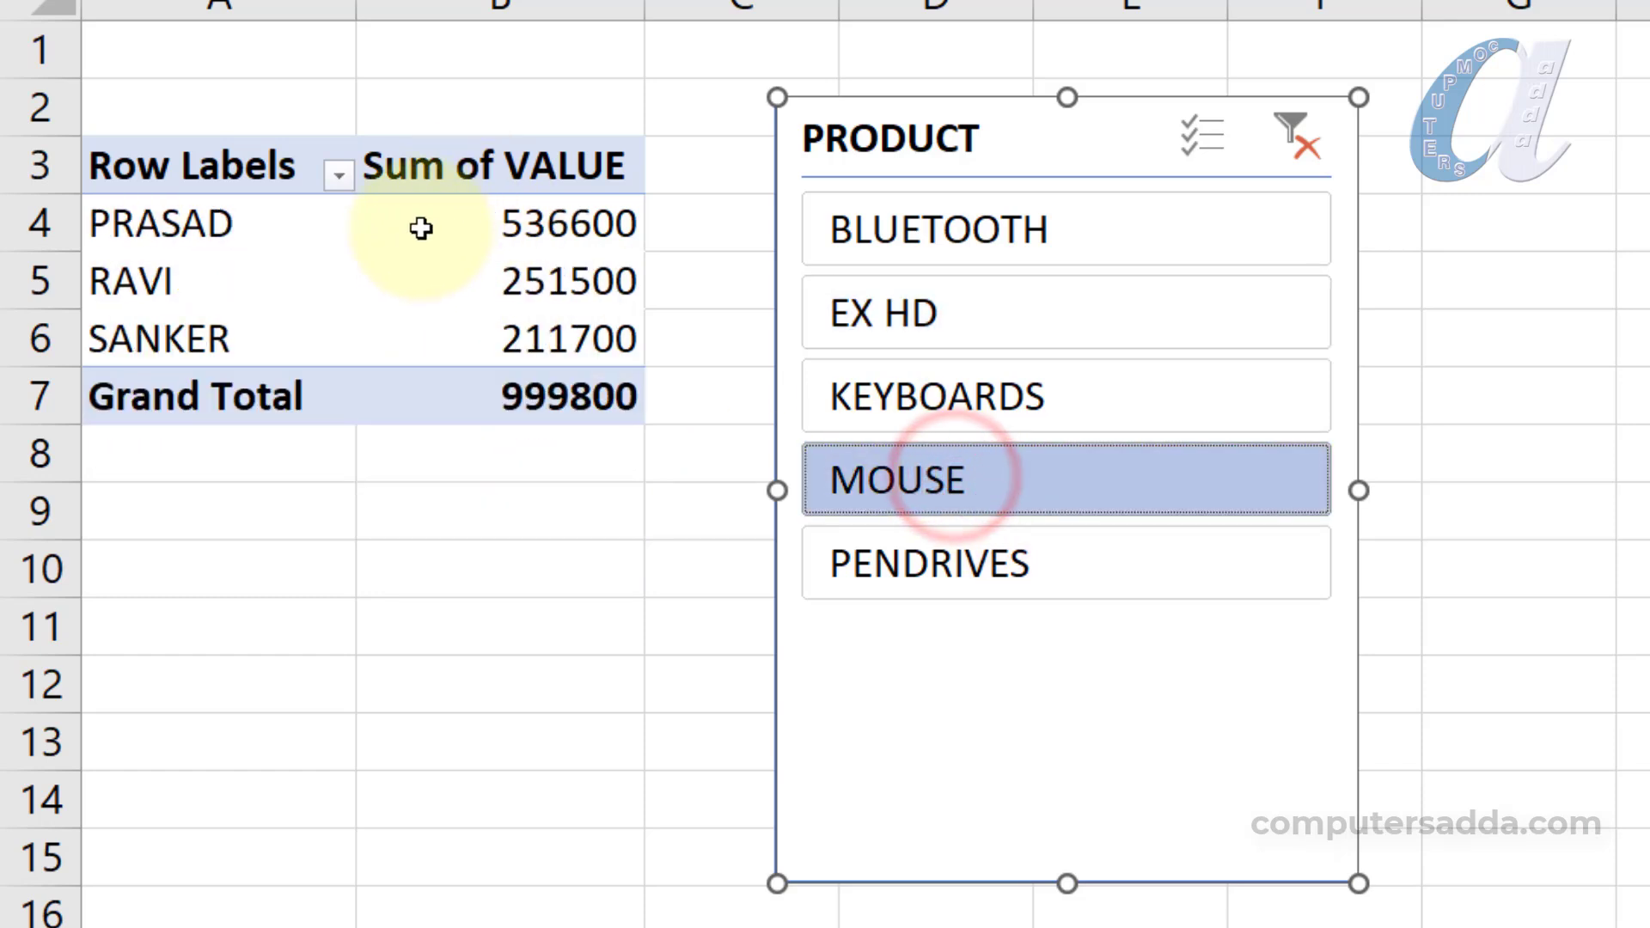
{"action": "left_click", "coordinate": [856, 557]}
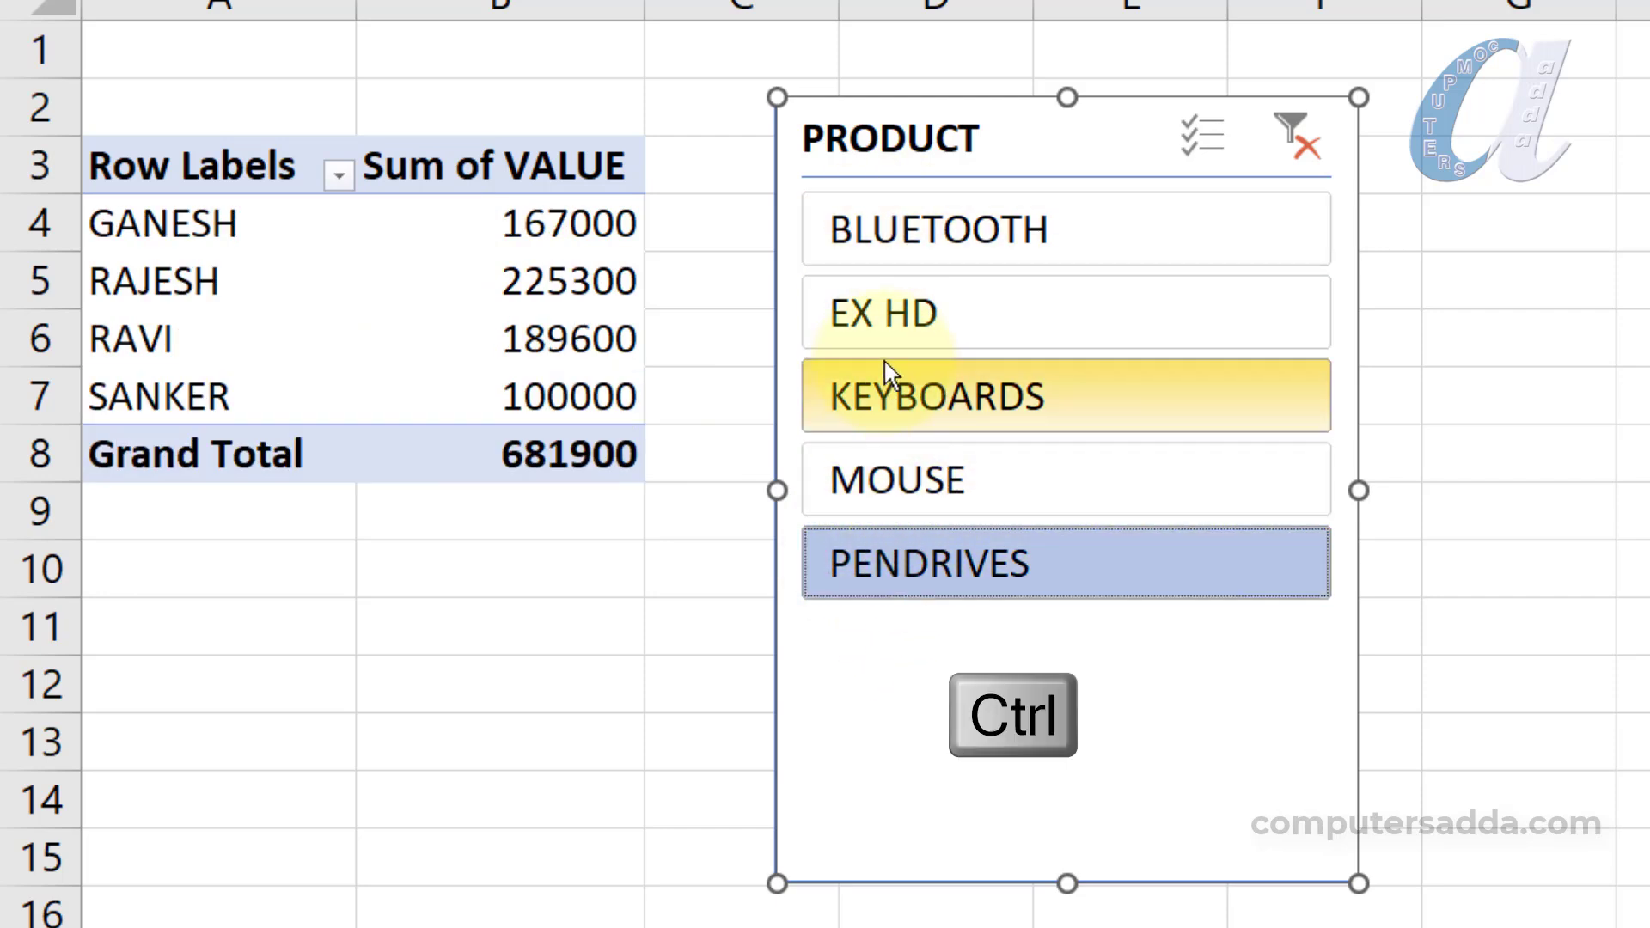
Add EX HD and BLUETOOTH to the PENDRIVES selection in the PRODUCT slicer, and clear the slicer's filter
{"action": "left_click", "coordinate": [909, 325], "text": "ctrl"}
{"action": "left_click", "coordinate": [940, 229], "text": "ctrl"}
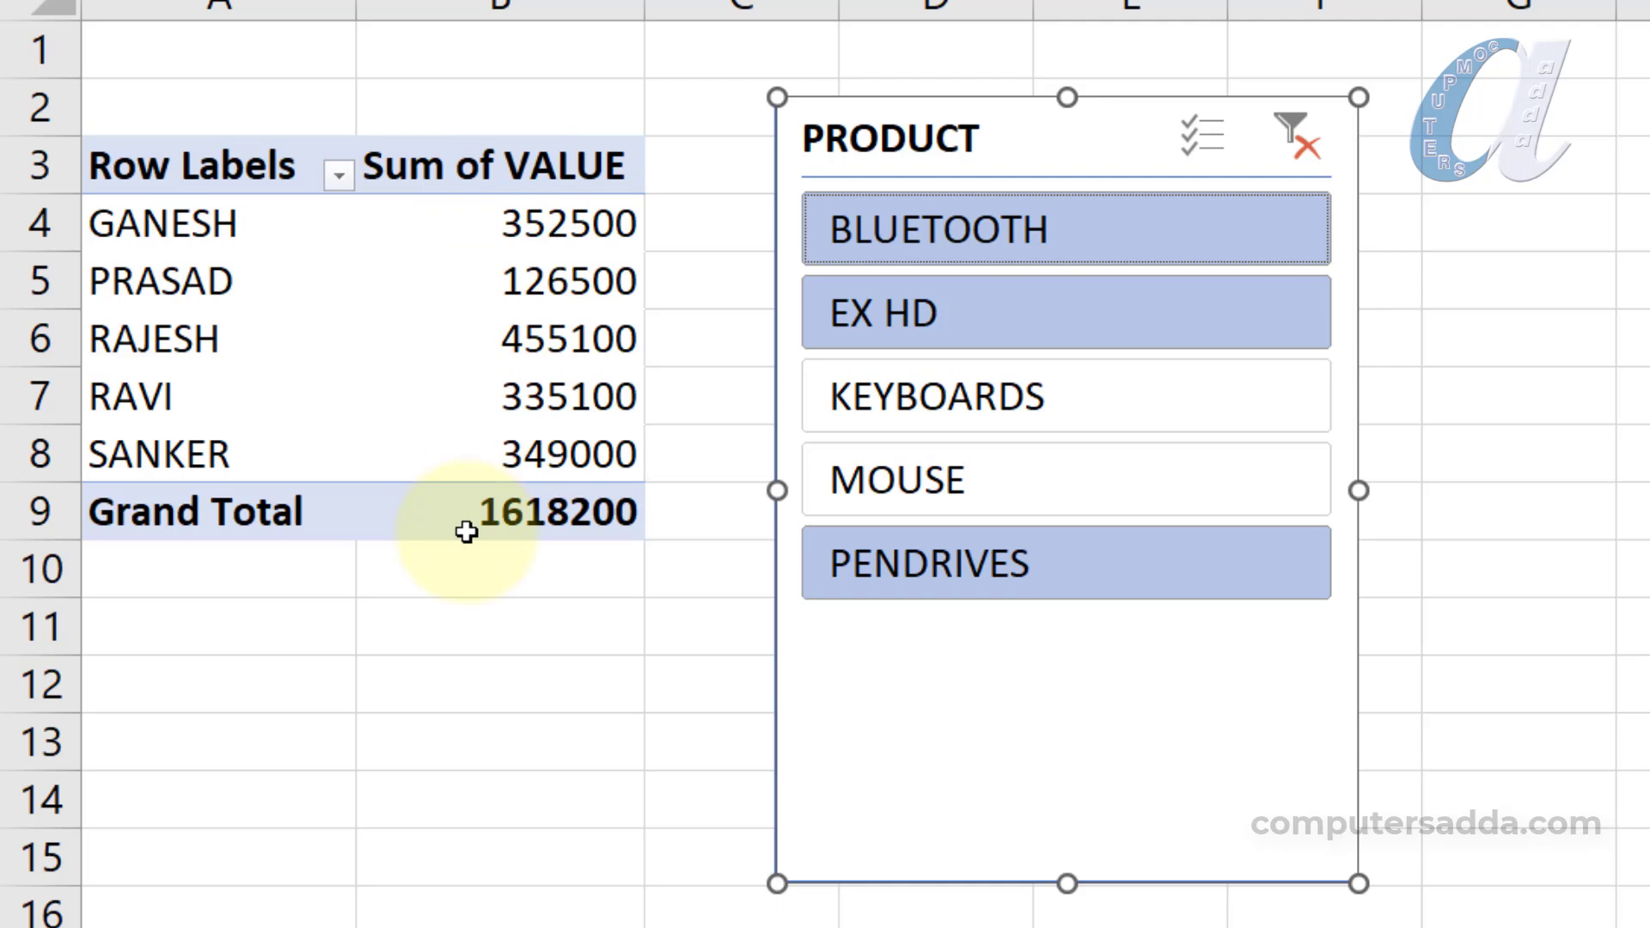
{"action": "left_click", "coordinate": [1296, 133]}
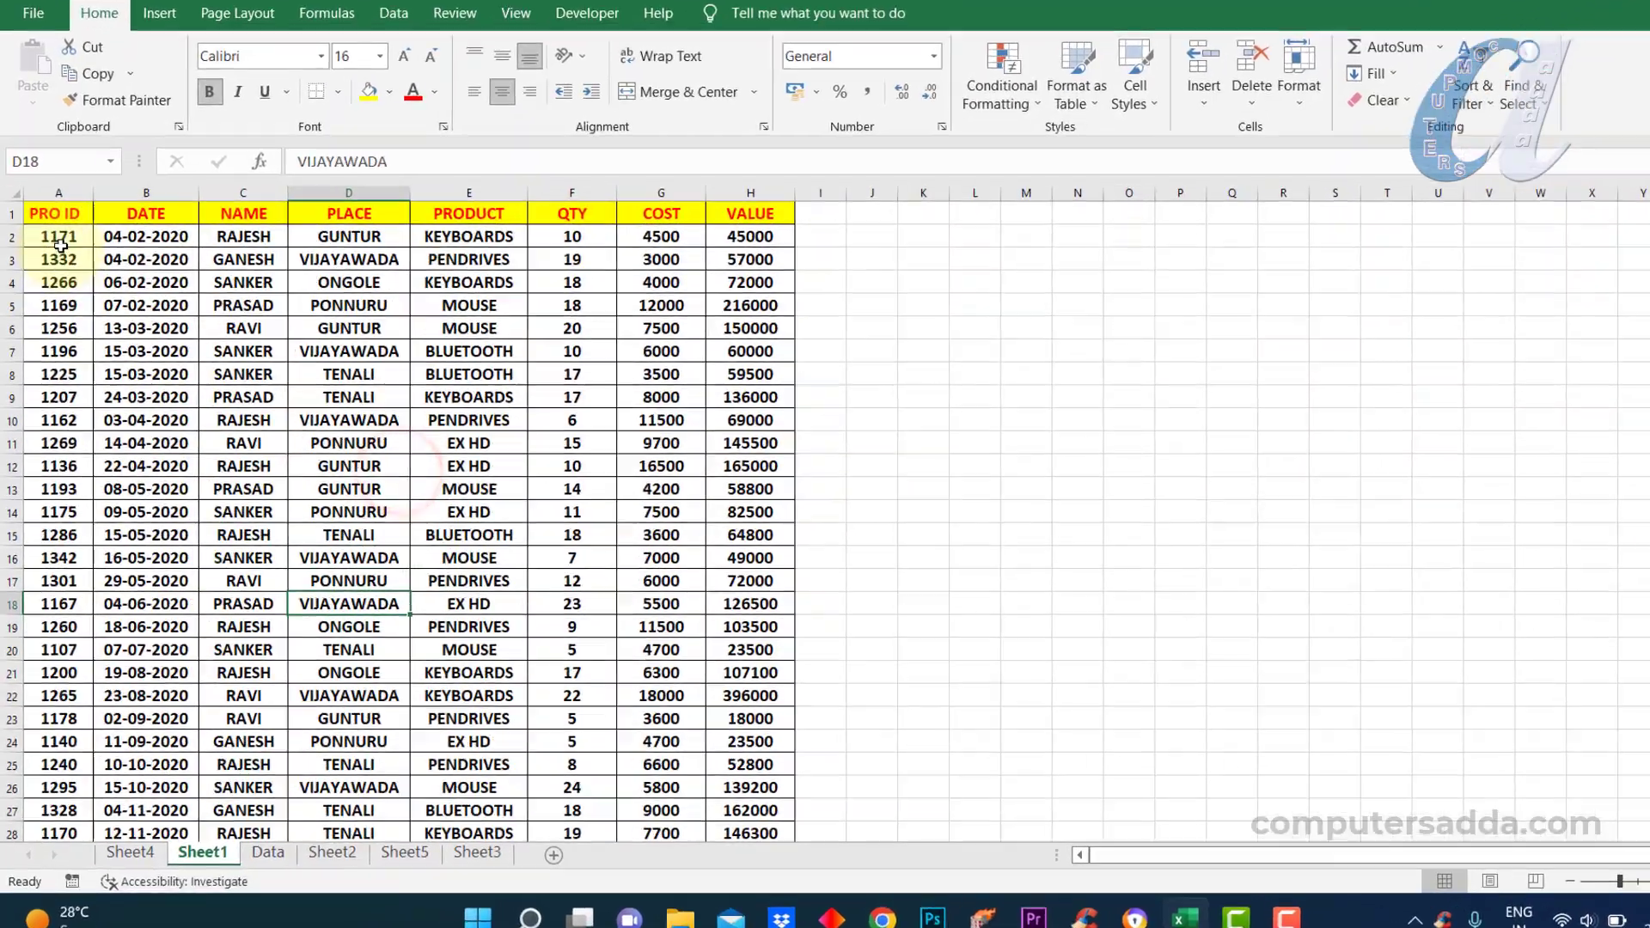
Compare the source sales records in Sheet1 with the Sum of VALUE pivot table on Sheet4
{"action": "left_click", "coordinate": [60, 245]}
{"action": "left_click", "coordinate": [130, 852]}
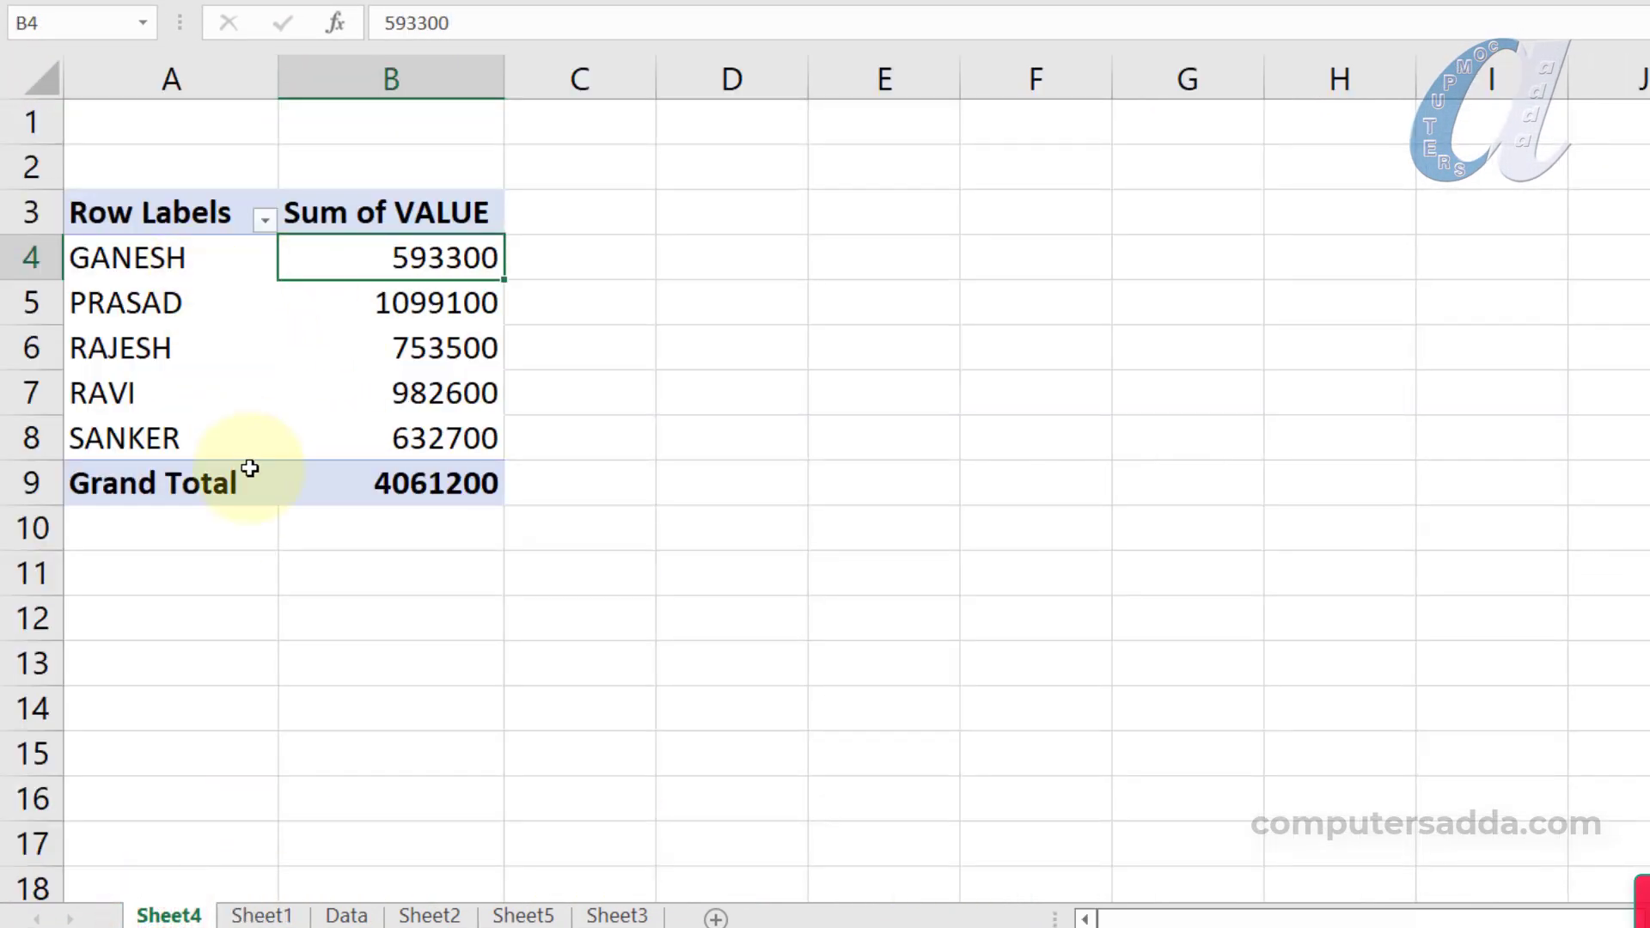
{"action": "left_click", "coordinate": [262, 915]}
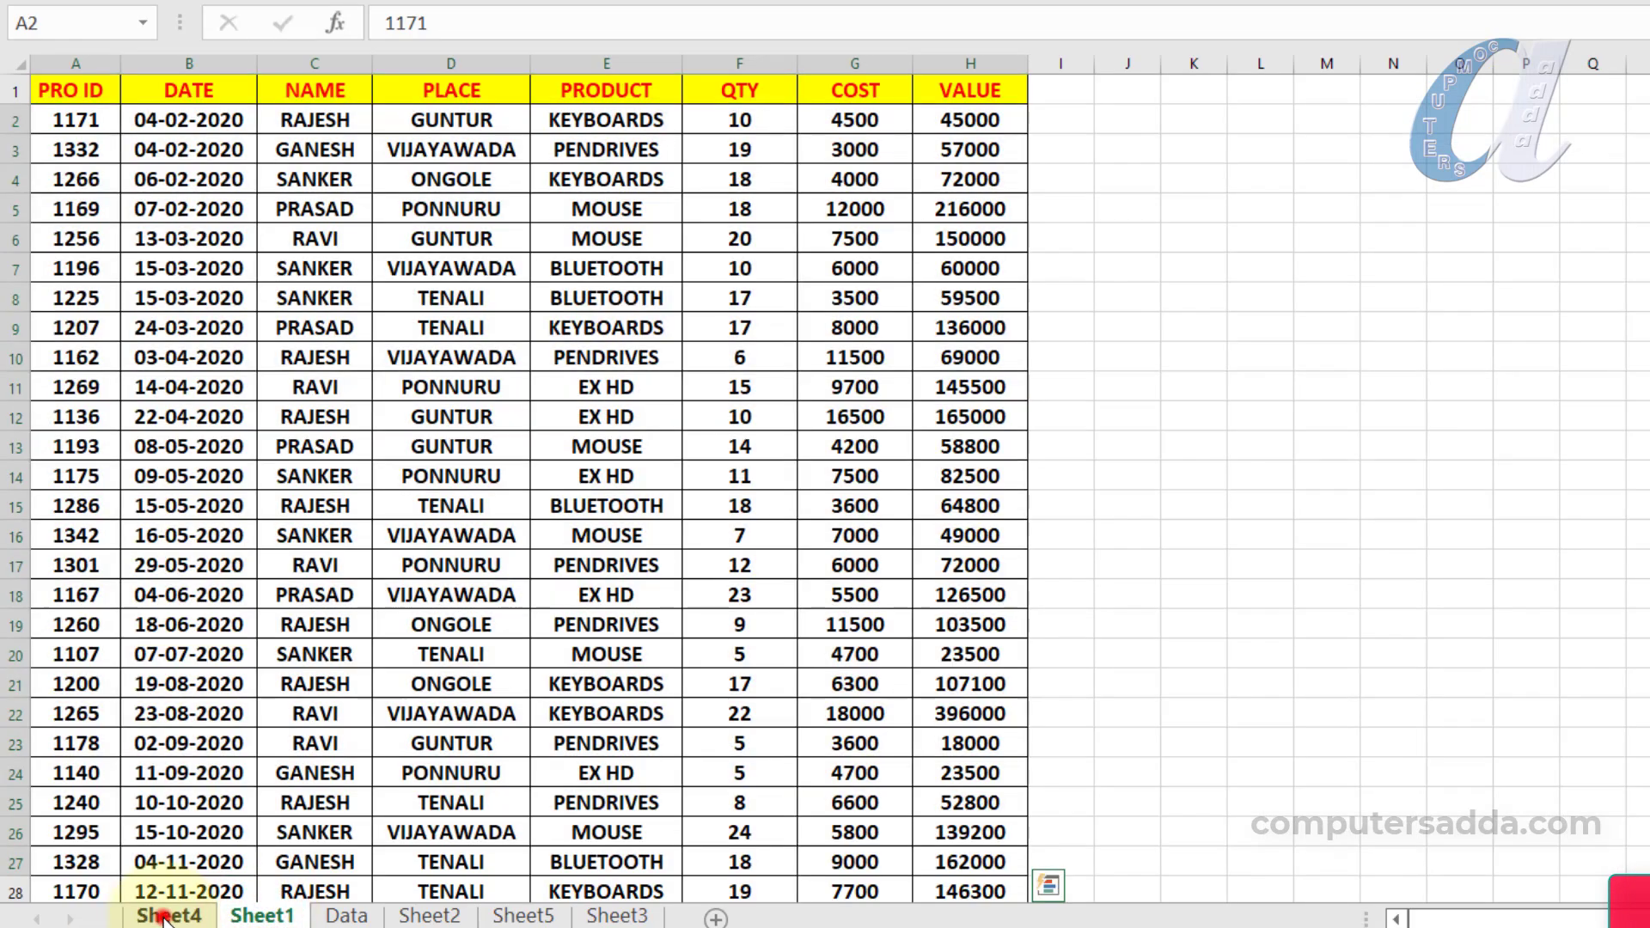
{"action": "left_click", "coordinate": [165, 914]}
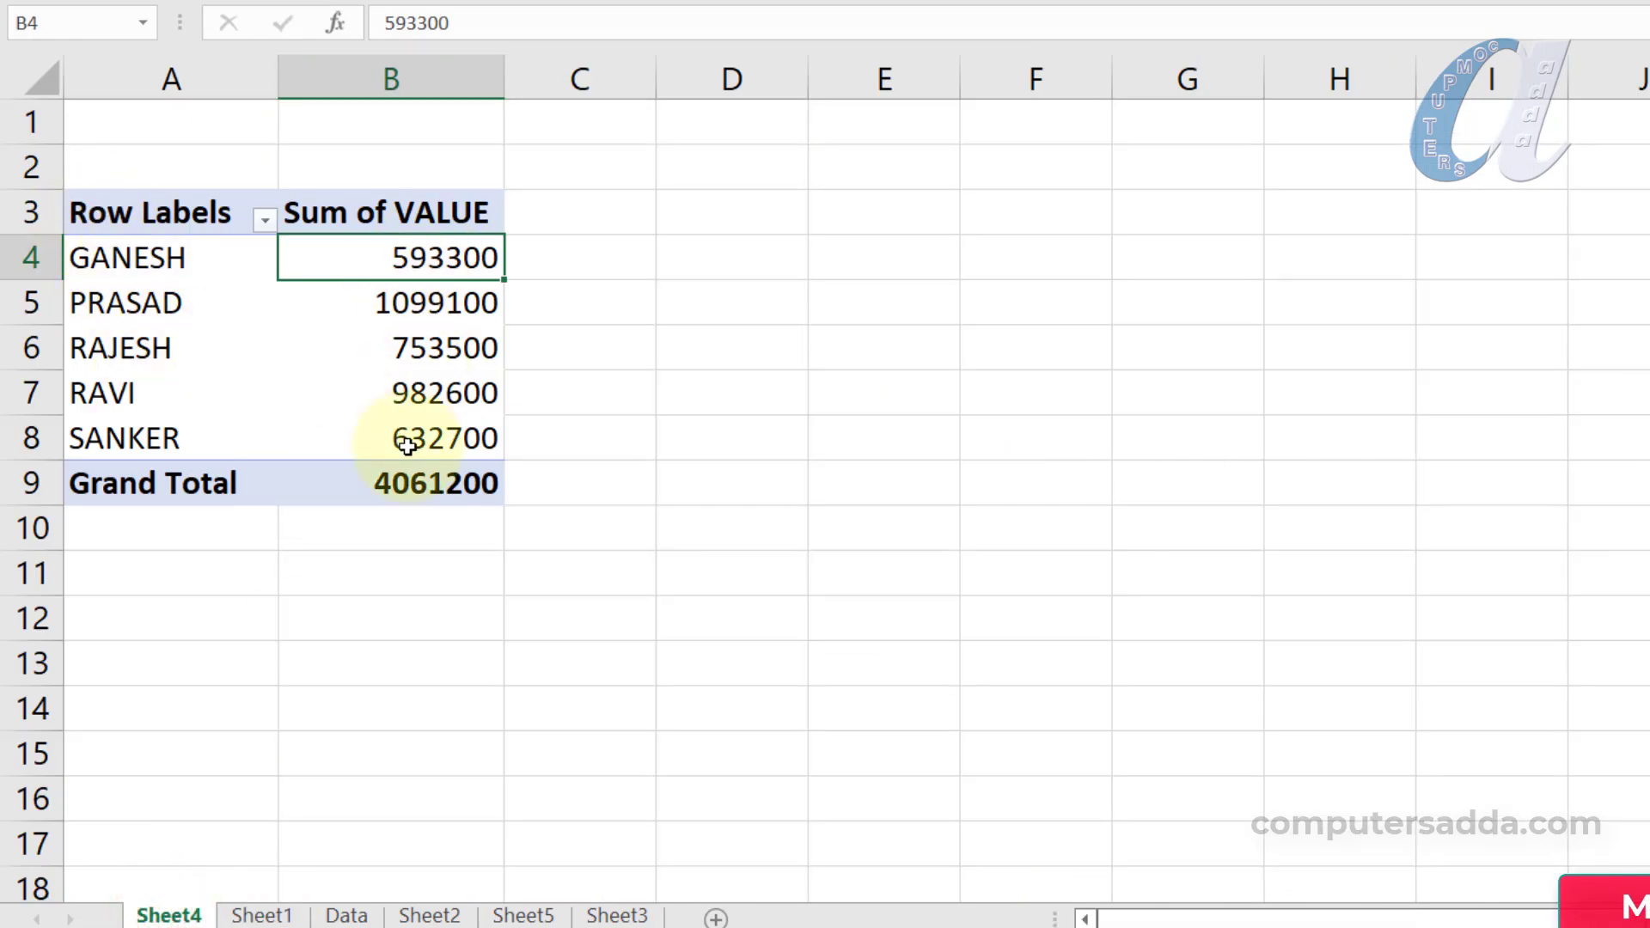
{"action": "mouse_move", "coordinate": [408, 446]}
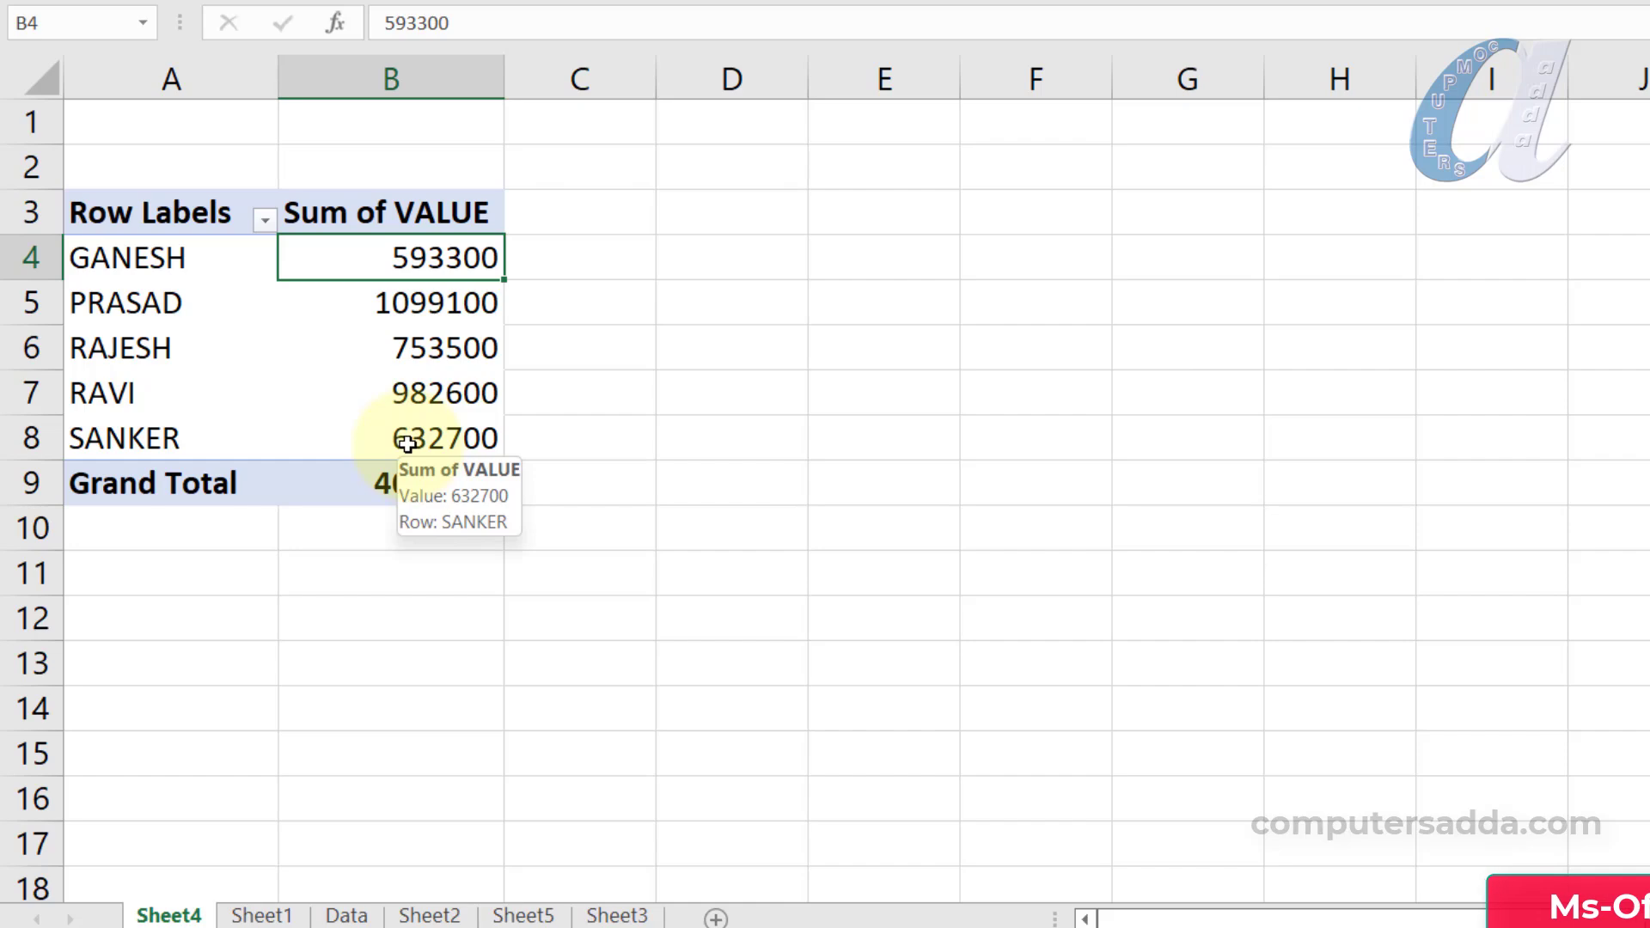
Paste the copied sales records below the last record in Sheet1, starting at cell A39
{"action": "left_click", "coordinate": [248, 918]}
{"action": "scroll", "coordinate": [395, 533], "scroll_direction": "down", "scroll_amount": 6}
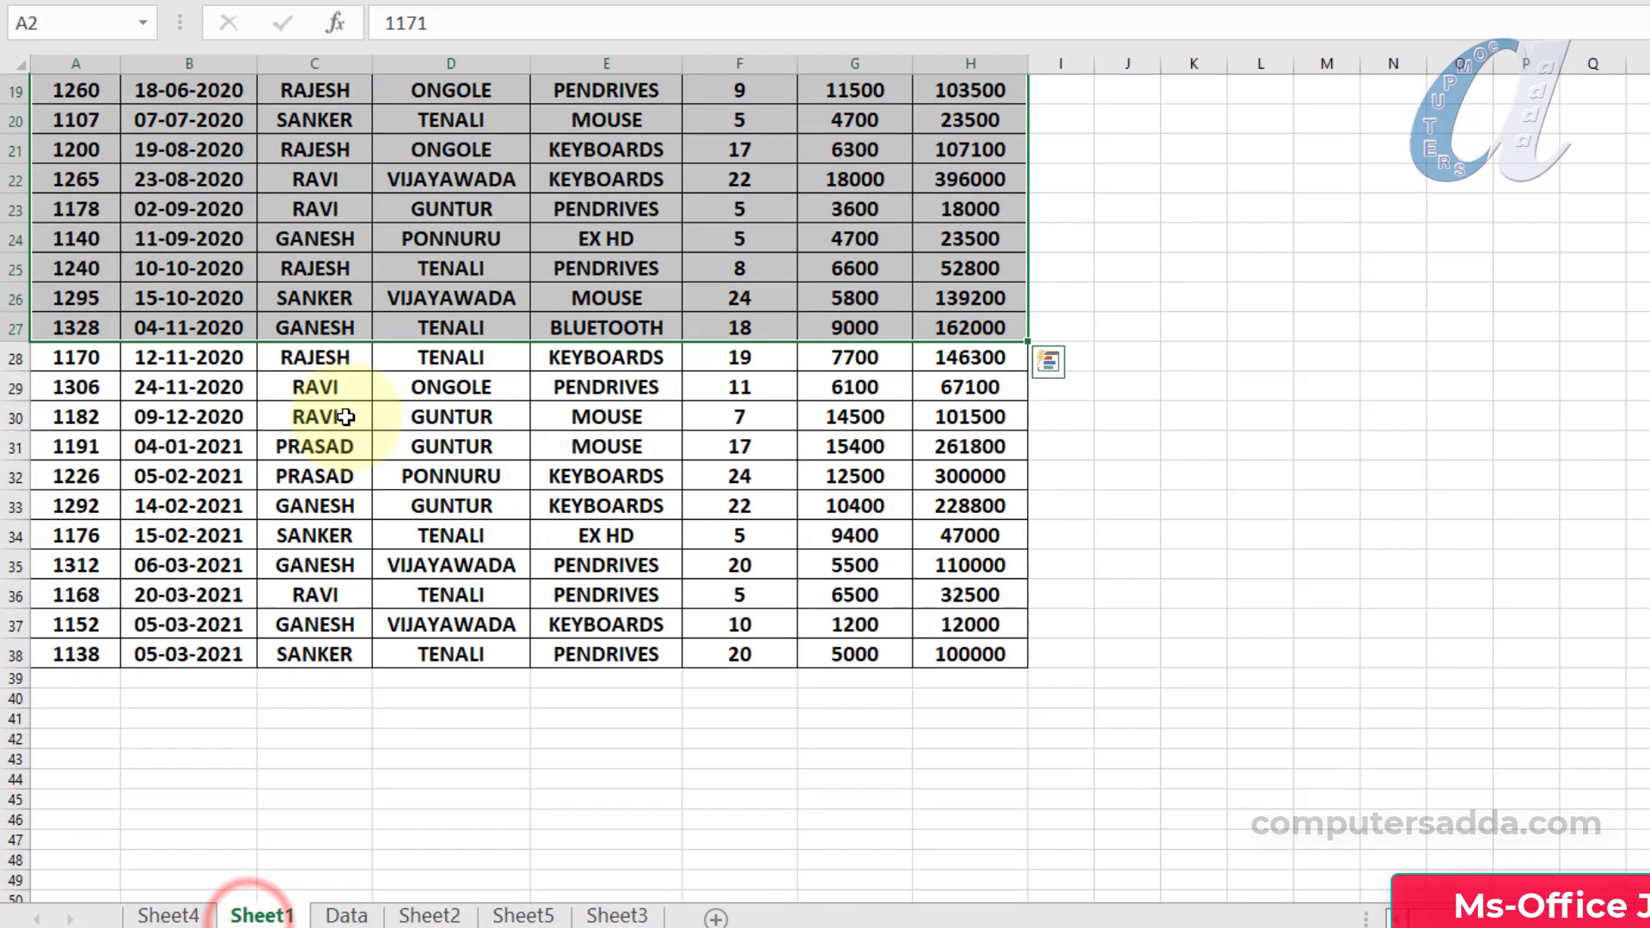
{"action": "left_click", "coordinate": [63, 678]}
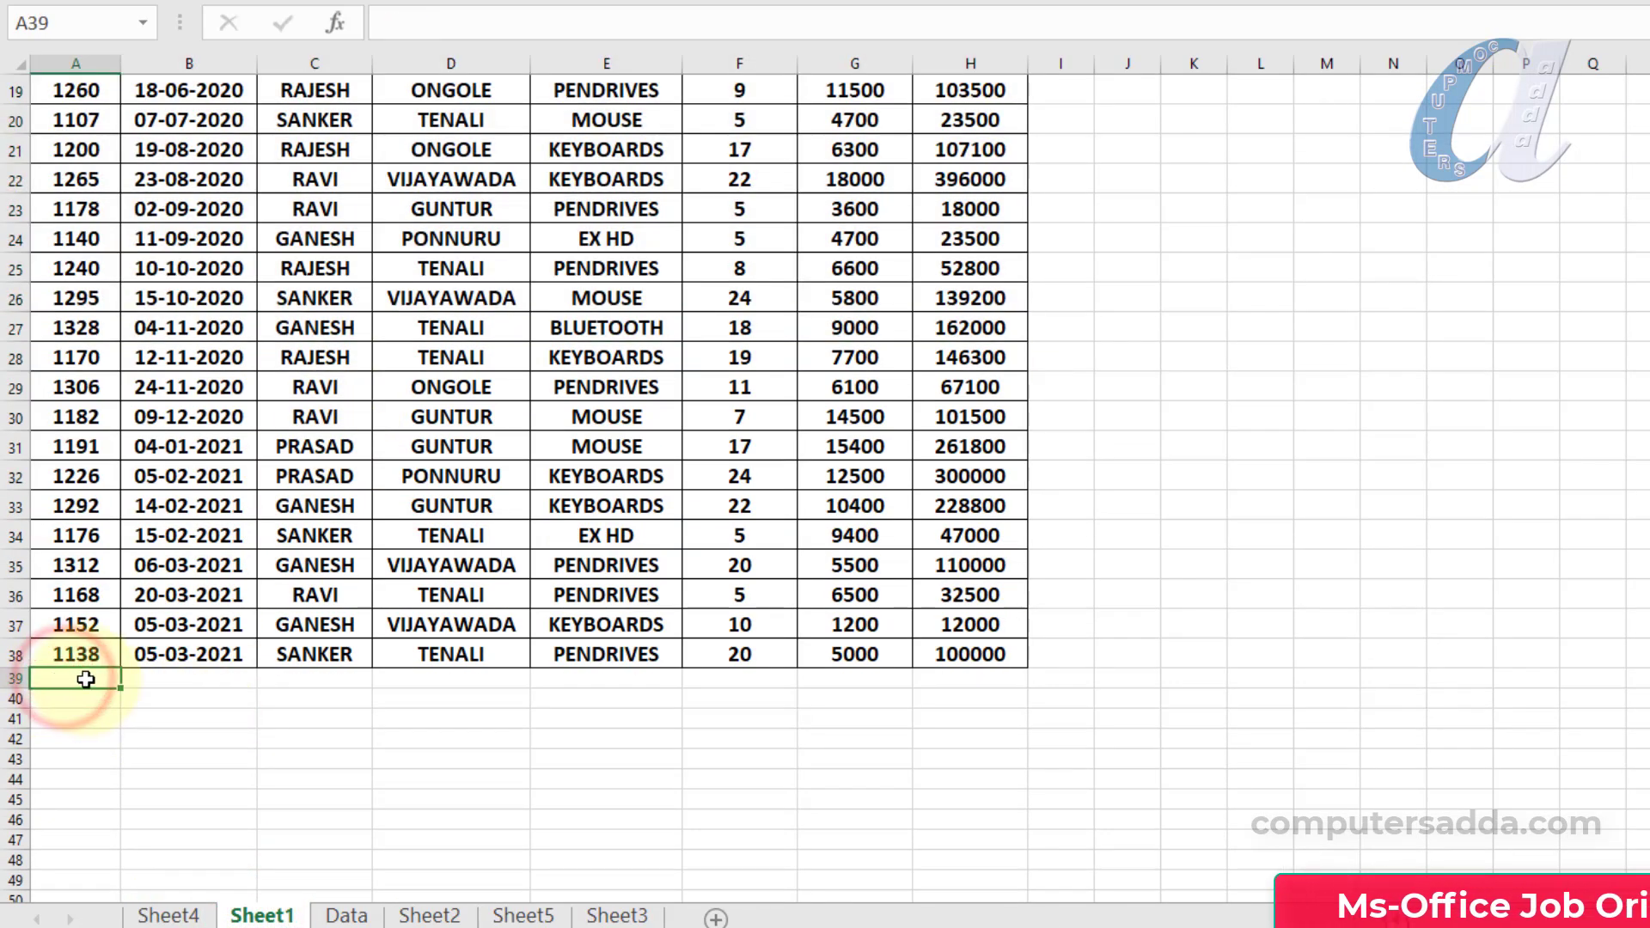
{"action": "key", "text": "ctrl+v"}
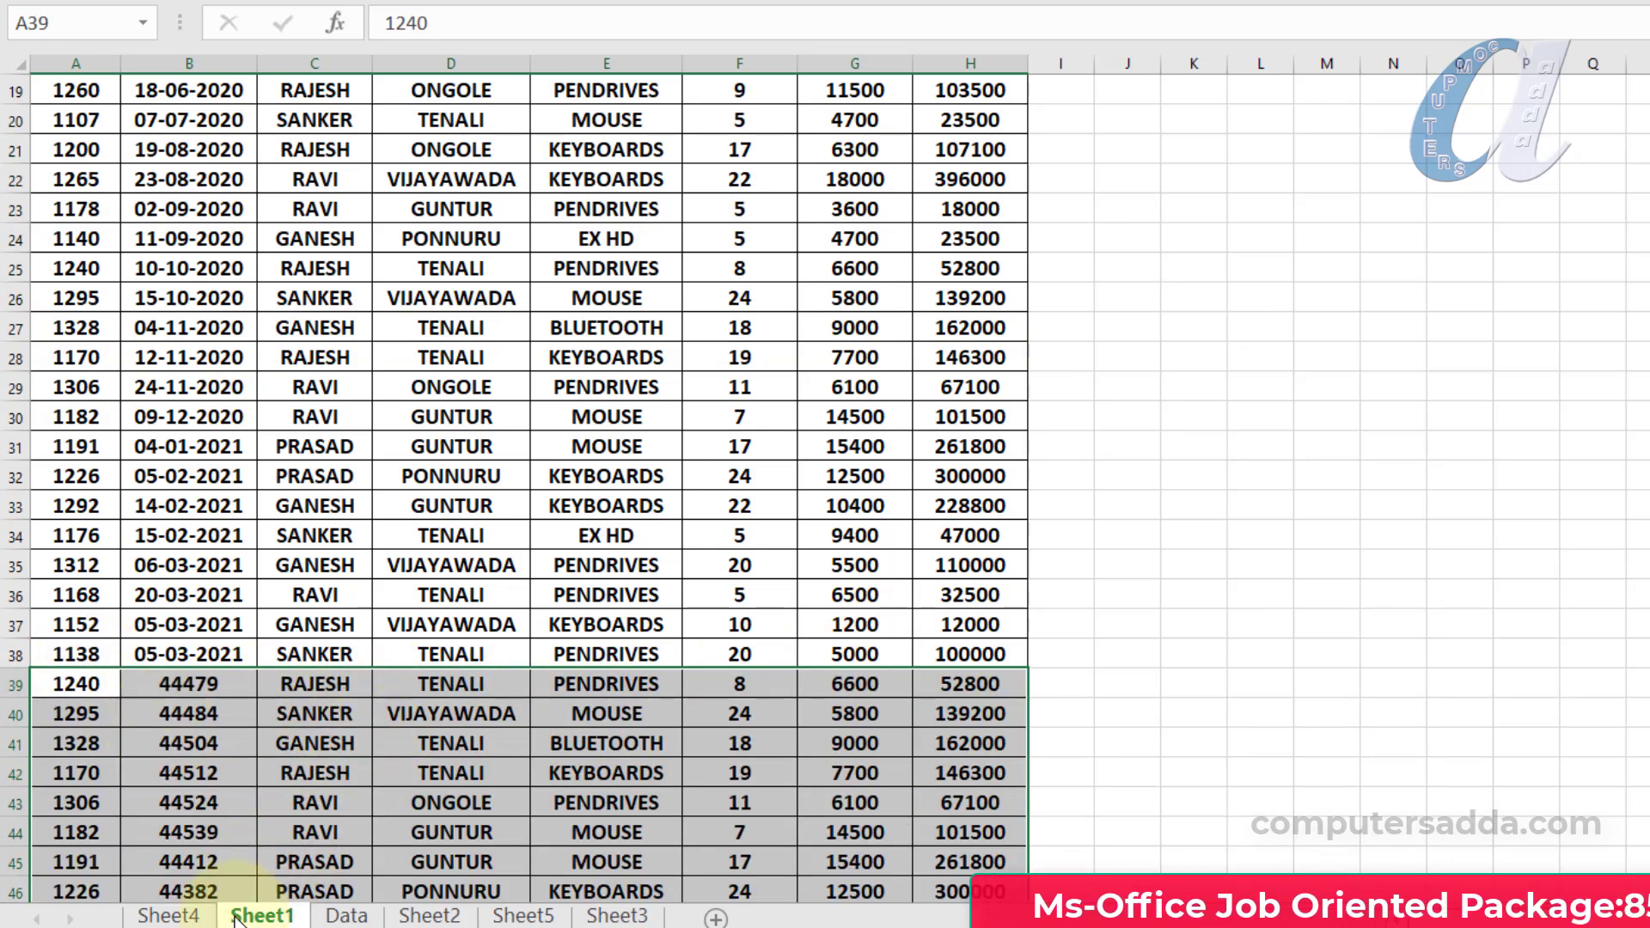
Return to the pivot table on Sheet4 and refresh its data
{"action": "left_click", "coordinate": [177, 916]}
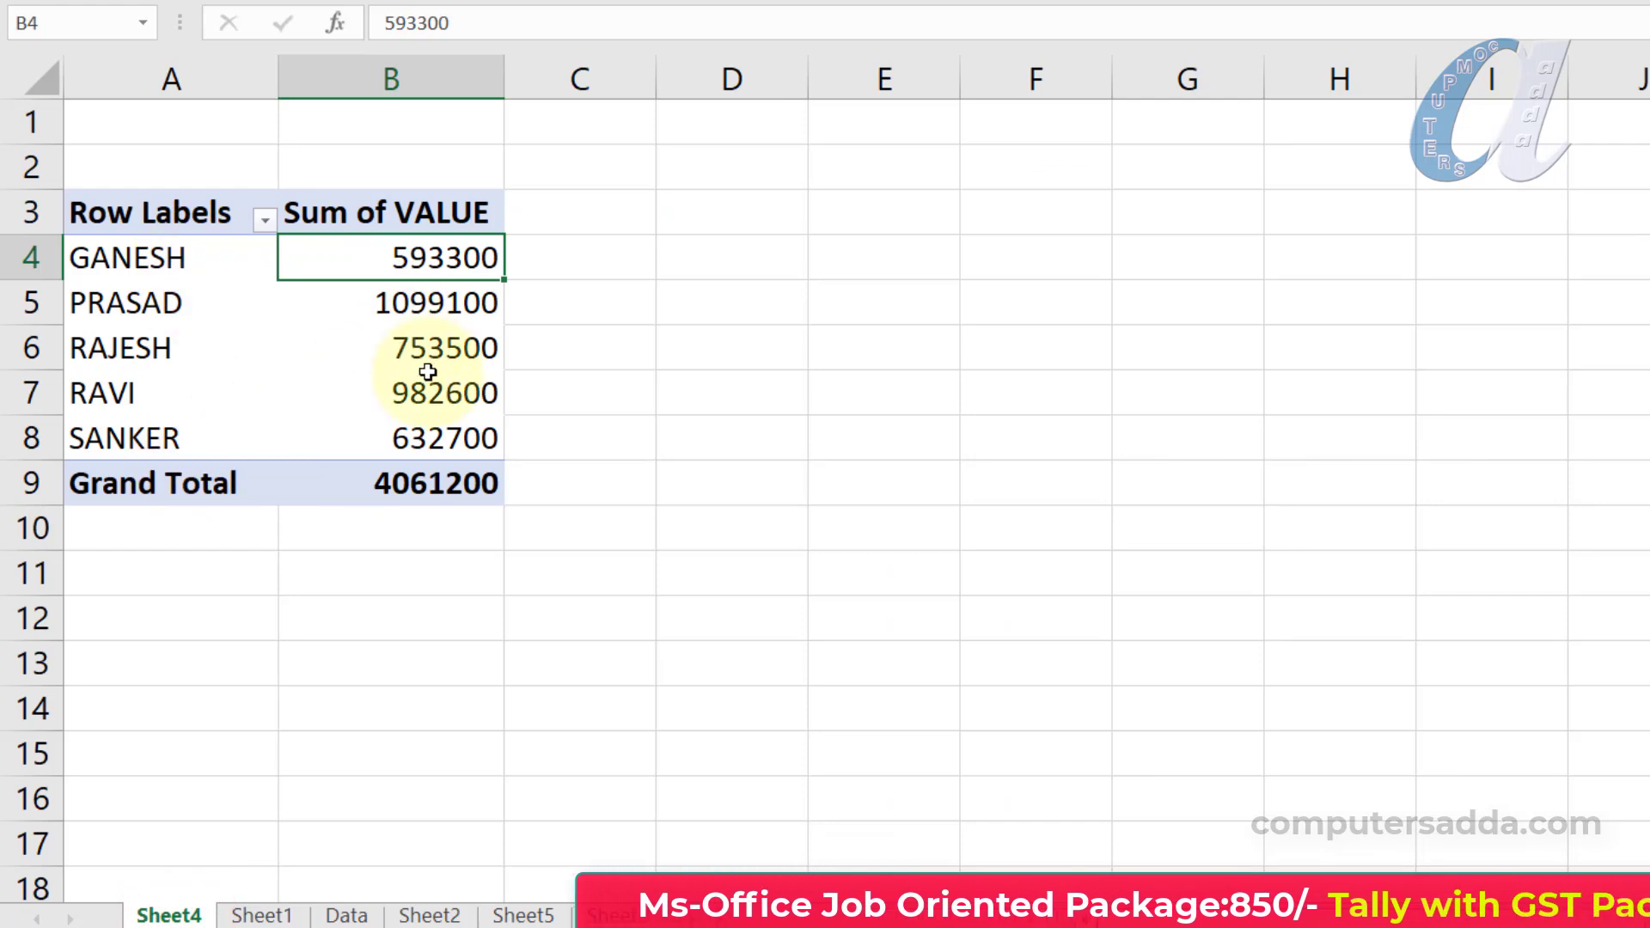
{"action": "left_click", "coordinate": [436, 312]}
{"action": "right_click", "coordinate": [436, 309]}
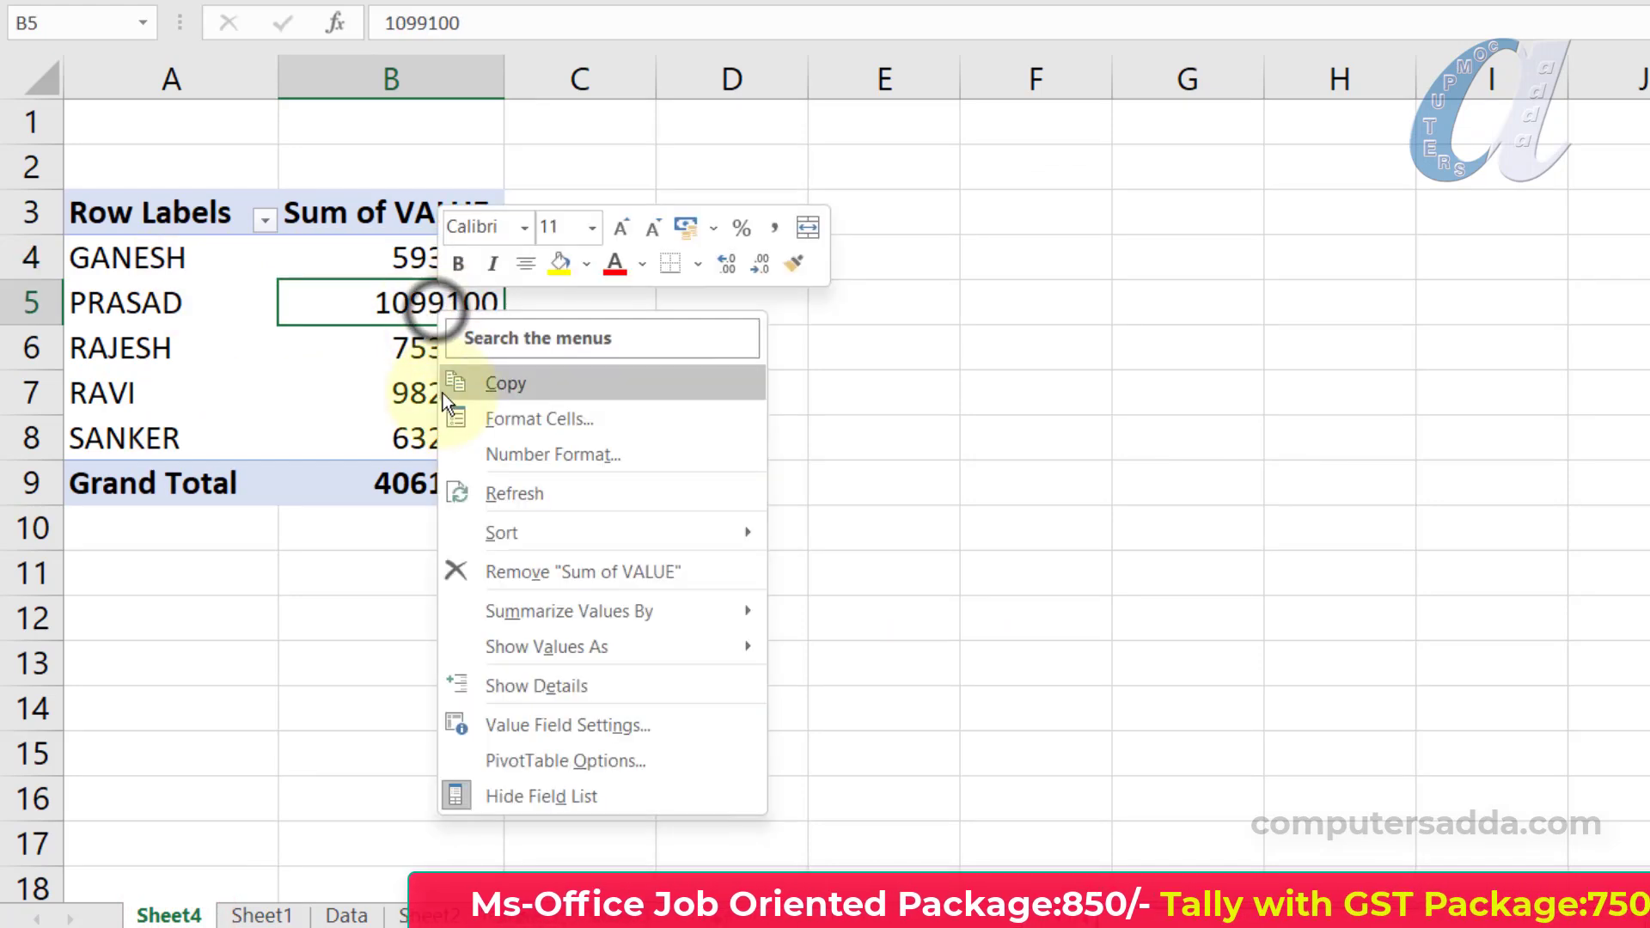
{"action": "left_click", "coordinate": [351, 298]}
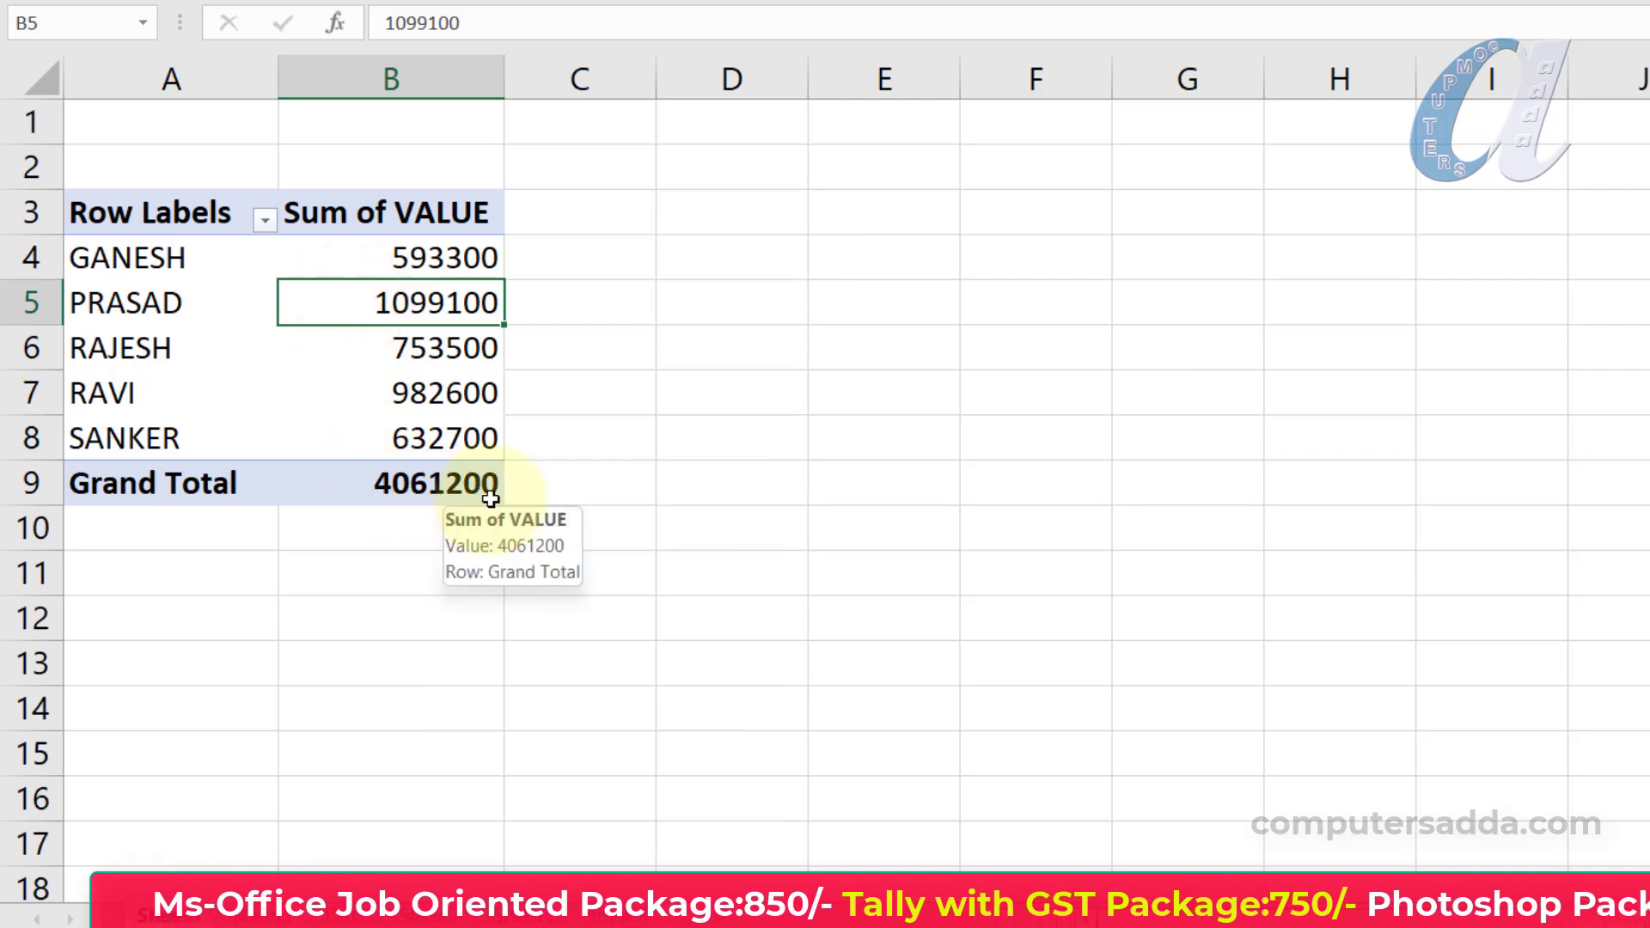
{"action": "mouse_move", "coordinate": [431, 500]}
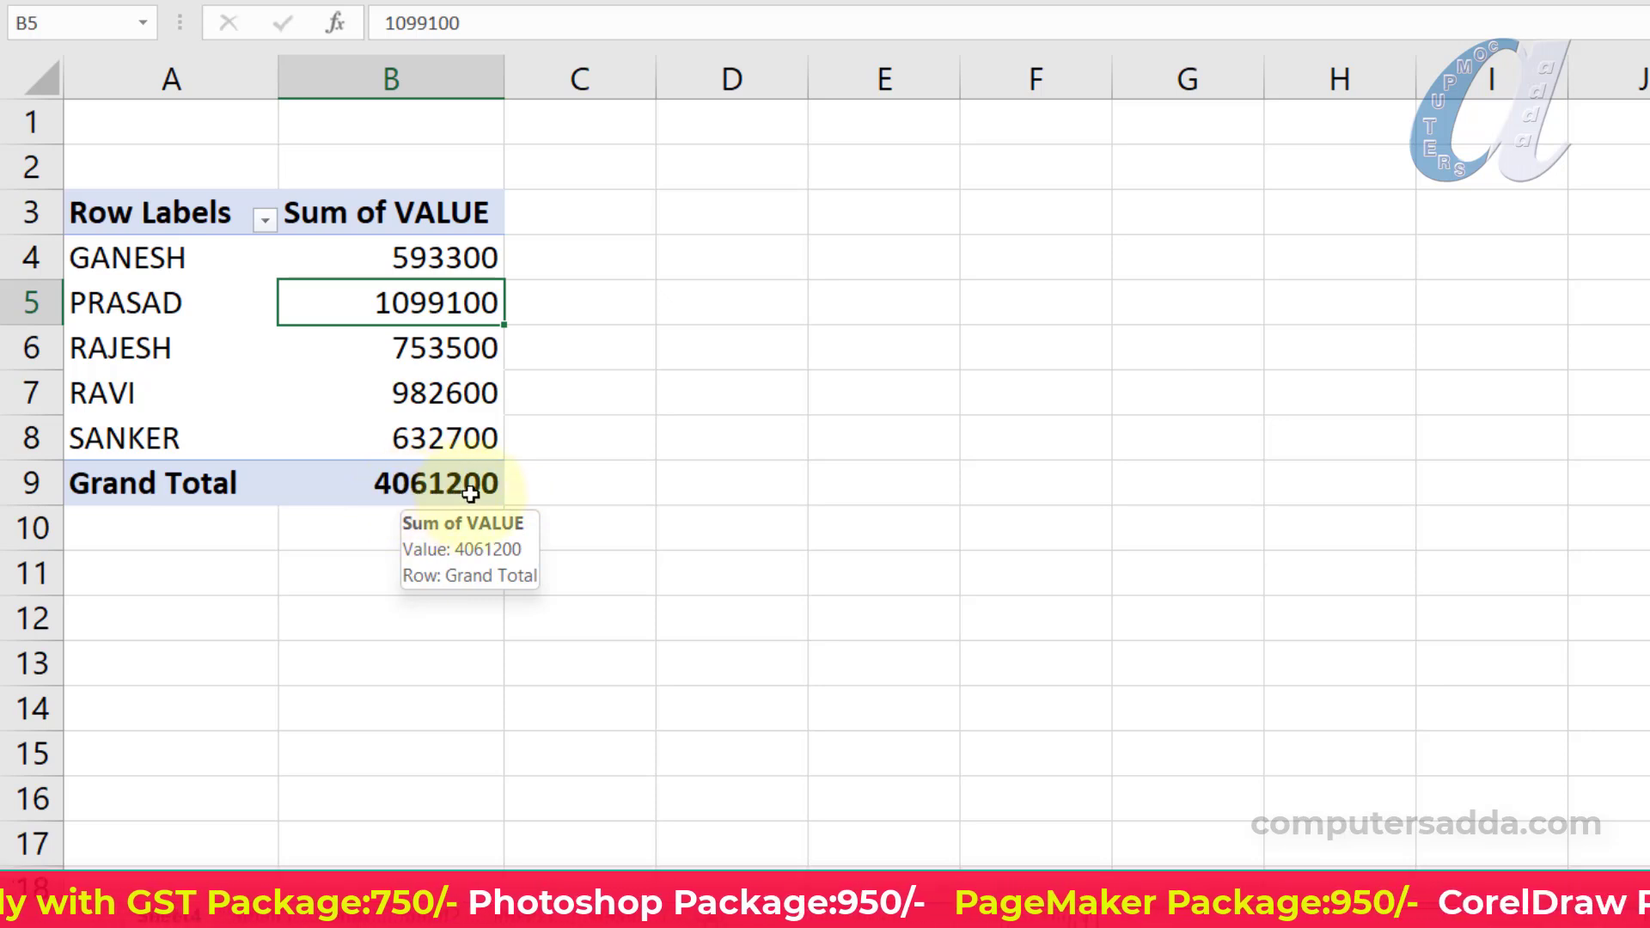
{"action": "right_click", "coordinate": [421, 300]}
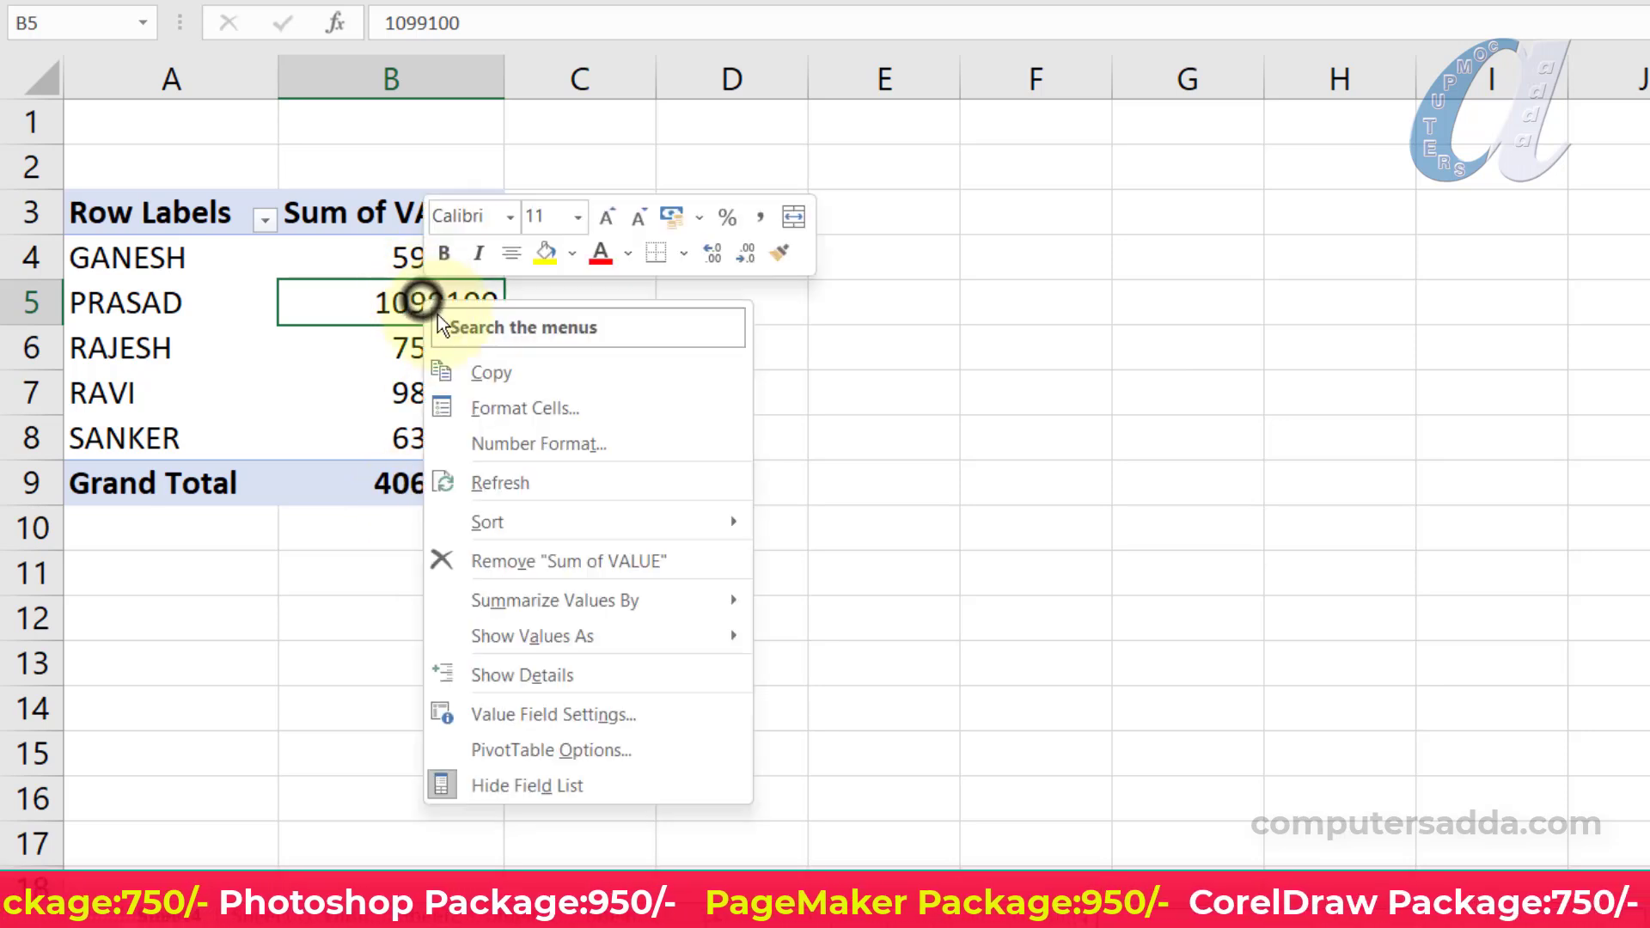
{"action": "left_click", "coordinate": [492, 486]}
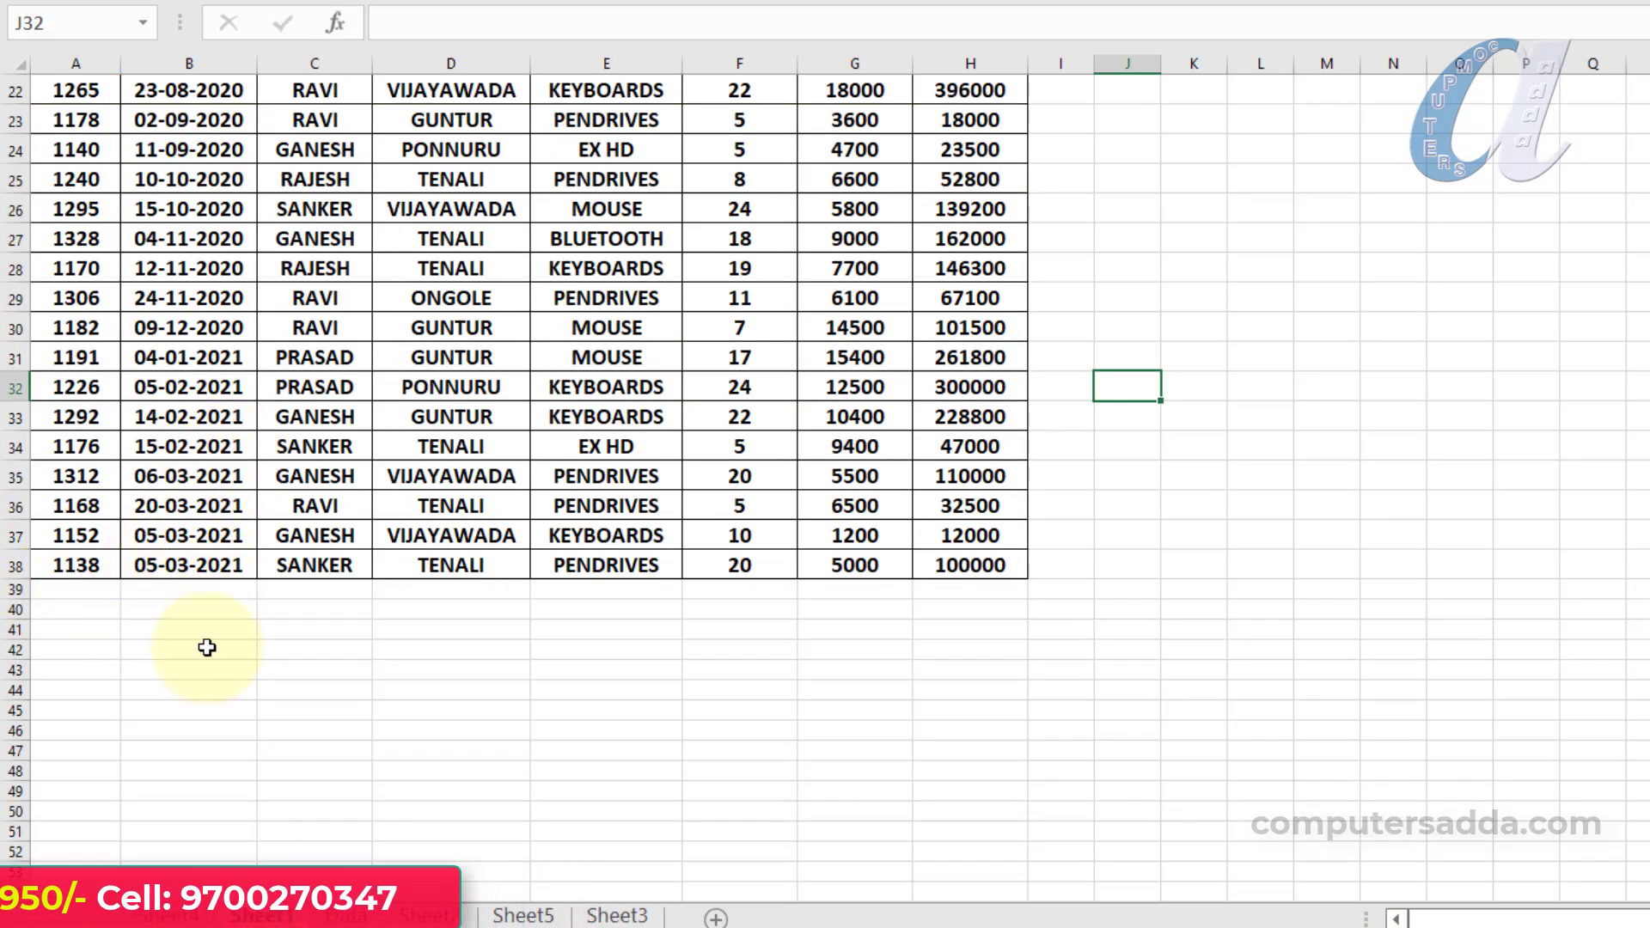
Convert the Sheet1 sales data in A1:H38 into a table with headers
{"action": "scroll", "coordinate": [186, 647], "scroll_direction": "up", "scroll_amount": 7}
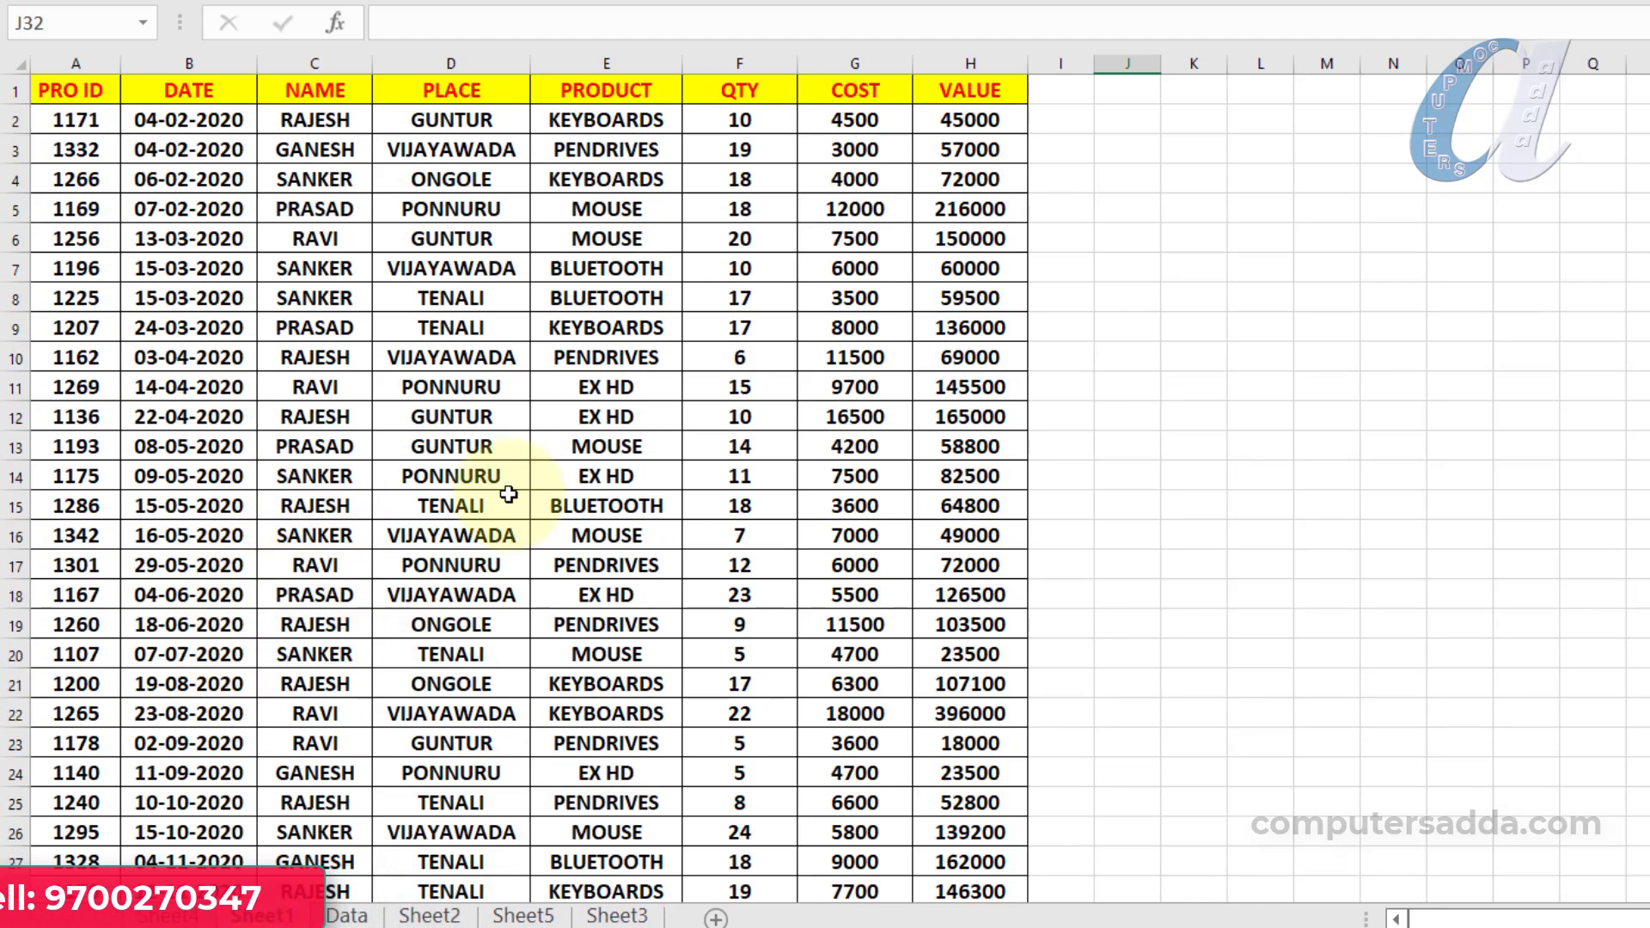
{"action": "left_click", "coordinate": [446, 507]}
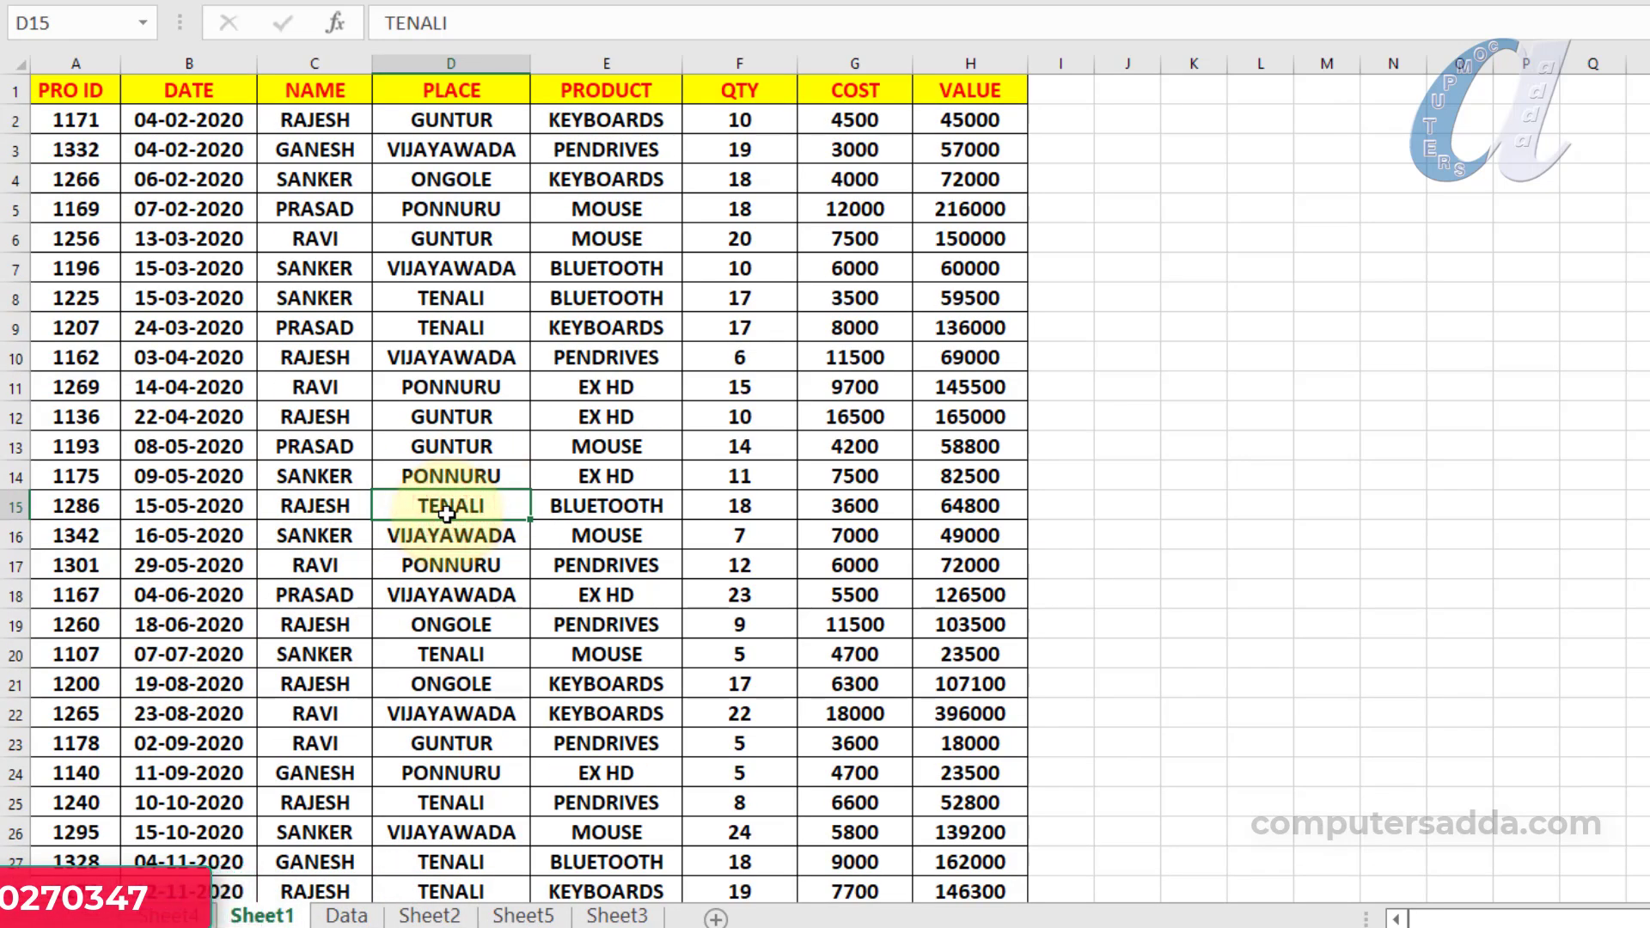
{"action": "key", "text": "ctrl+a"}
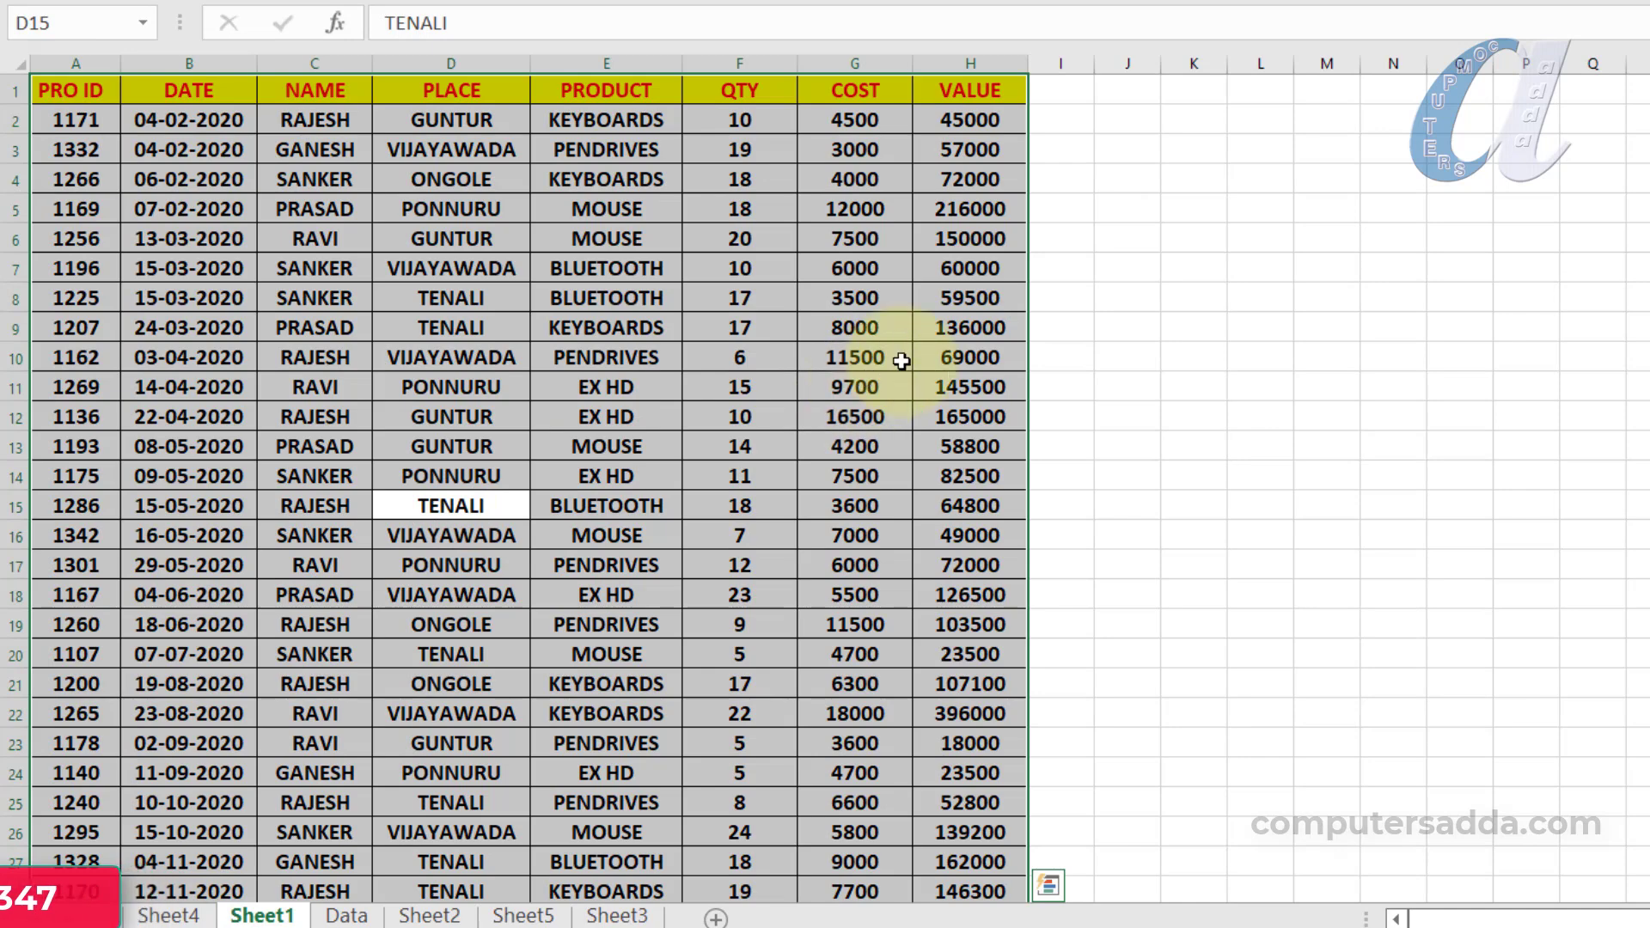
{"action": "key", "text": "ctrl+t"}
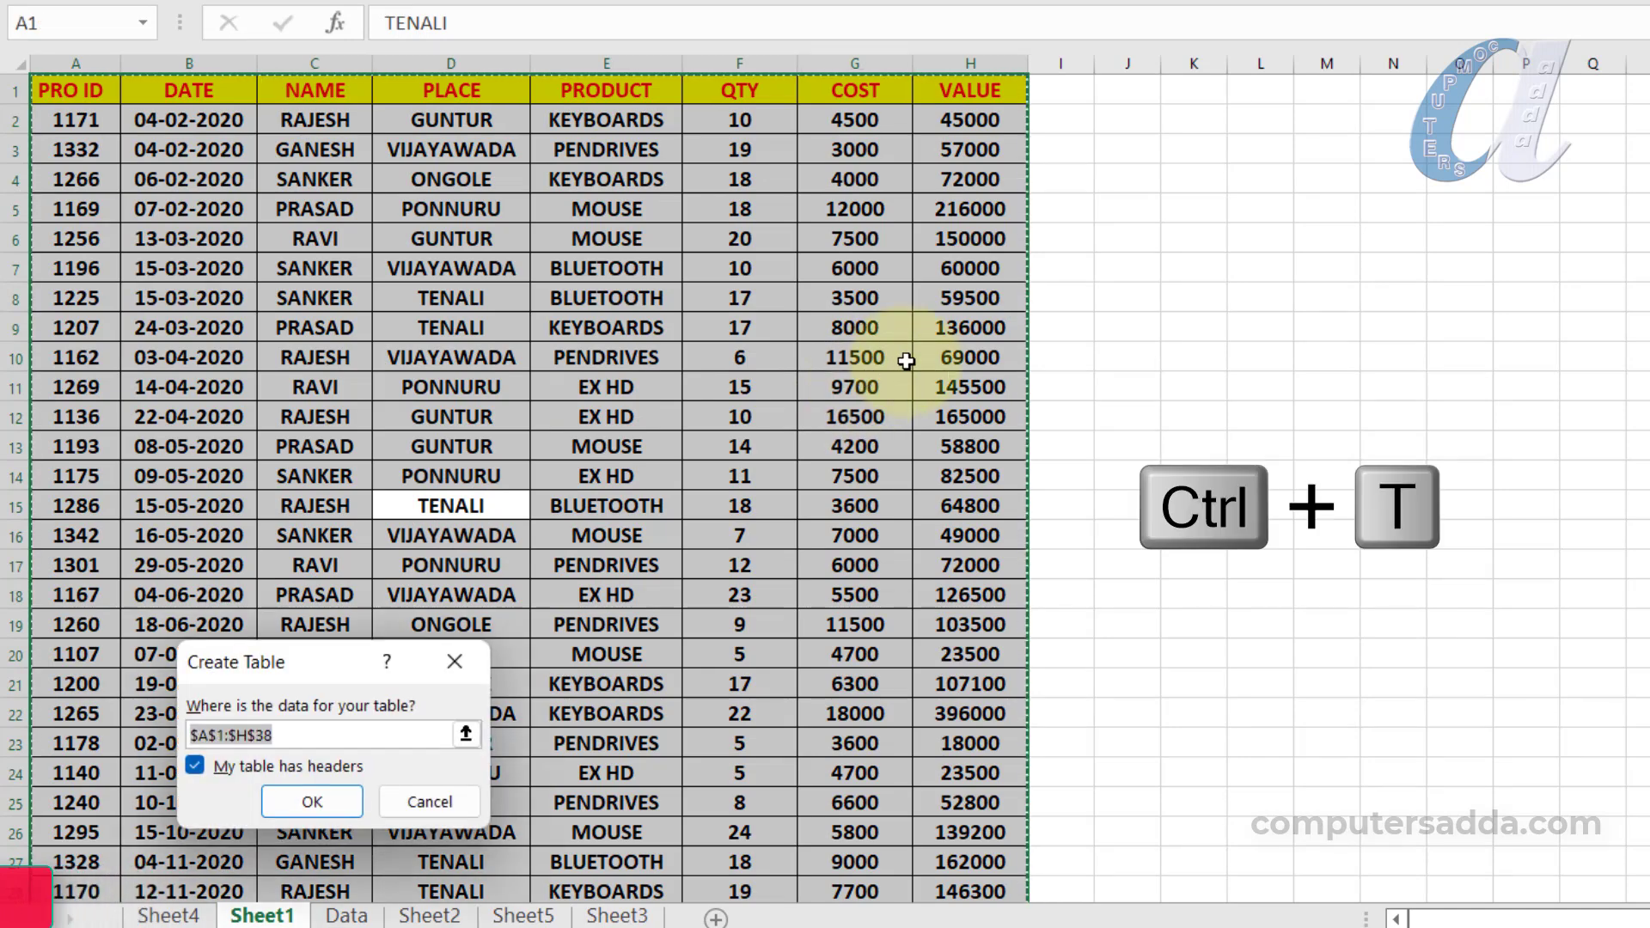
{"action": "left_click", "coordinate": [312, 801]}
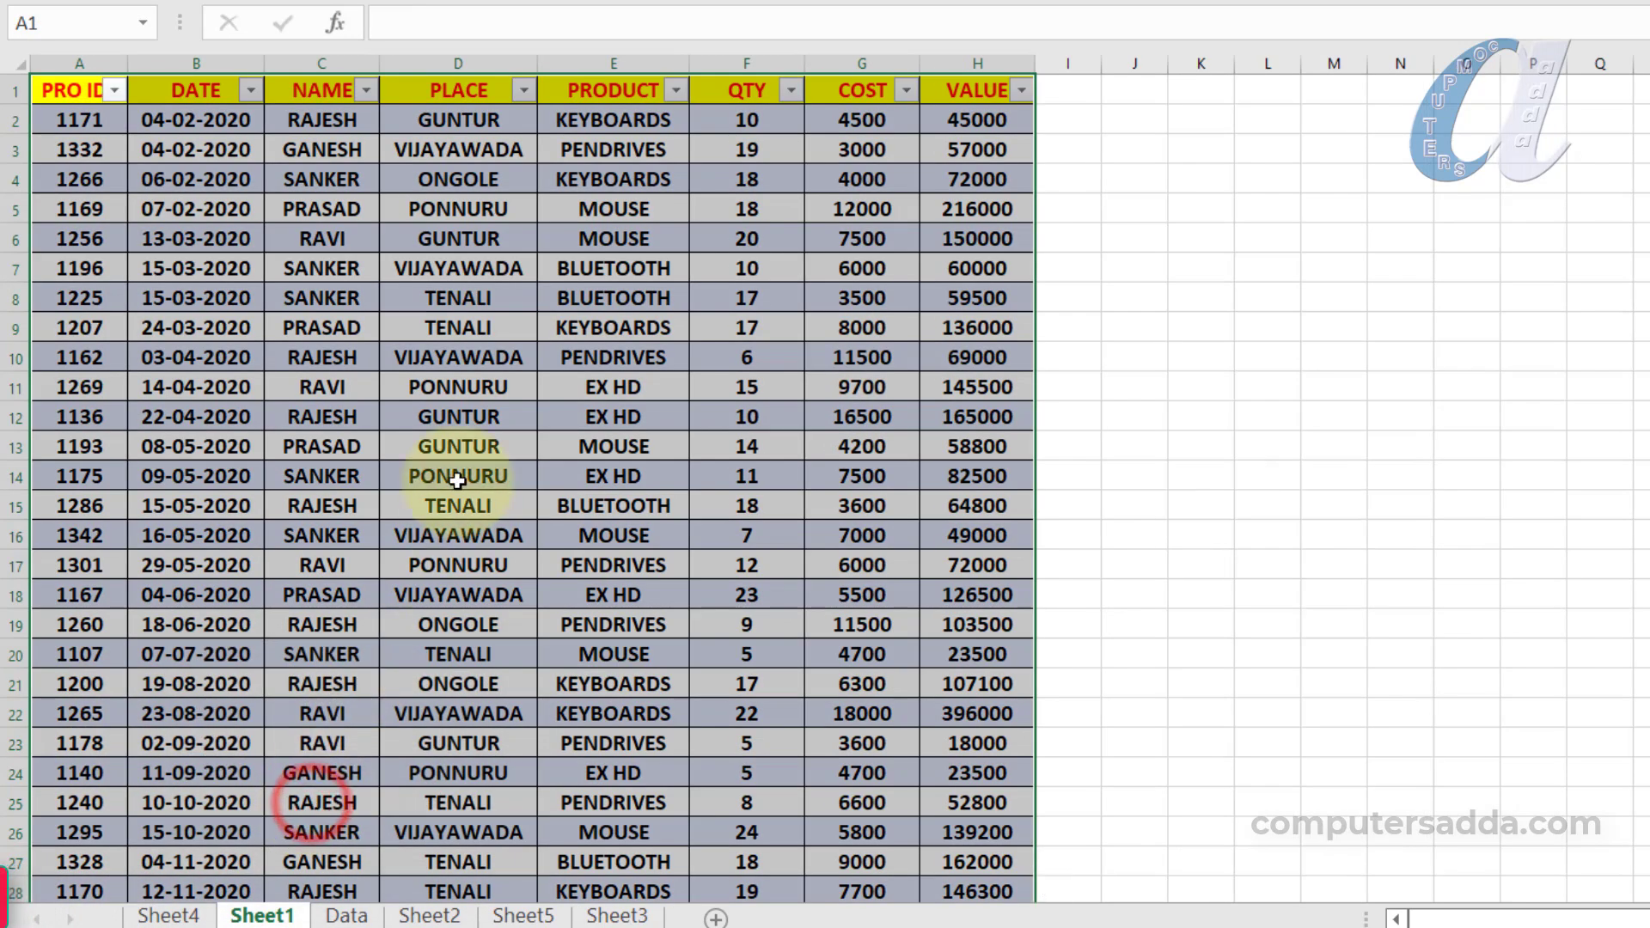
Append a new blank row to the end of the Sheet1 table, below row 38
{"action": "scroll", "coordinate": [458, 479], "scroll_direction": "down", "scroll_amount": 5}
{"action": "left_click", "coordinate": [960, 747]}
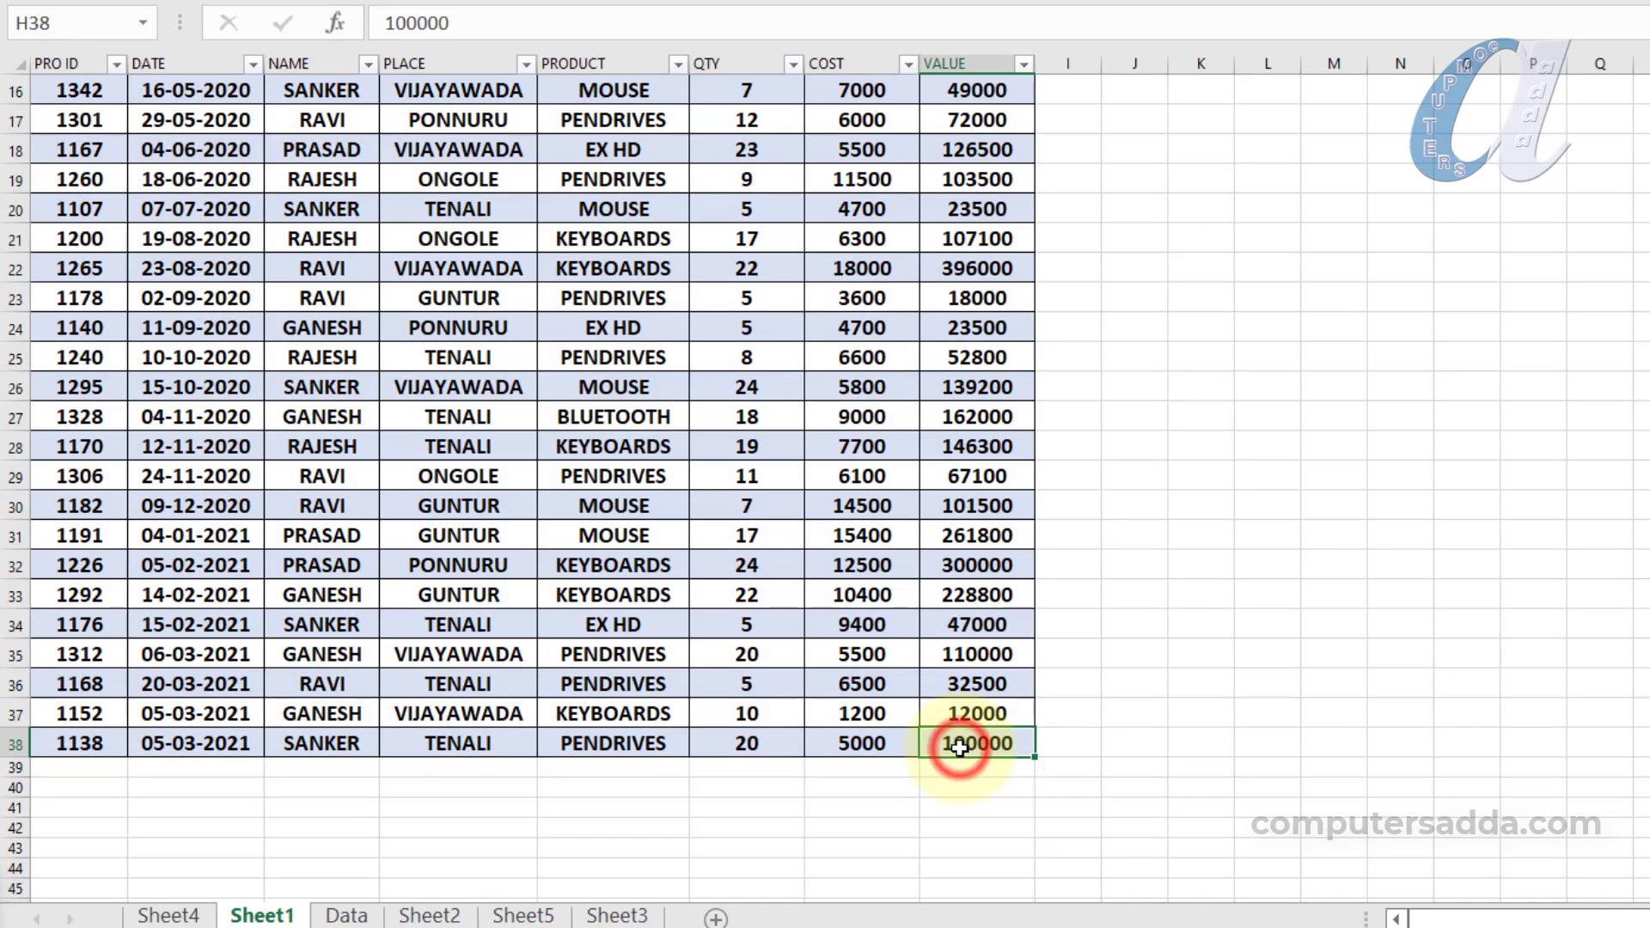
{"action": "key", "text": "Tab"}
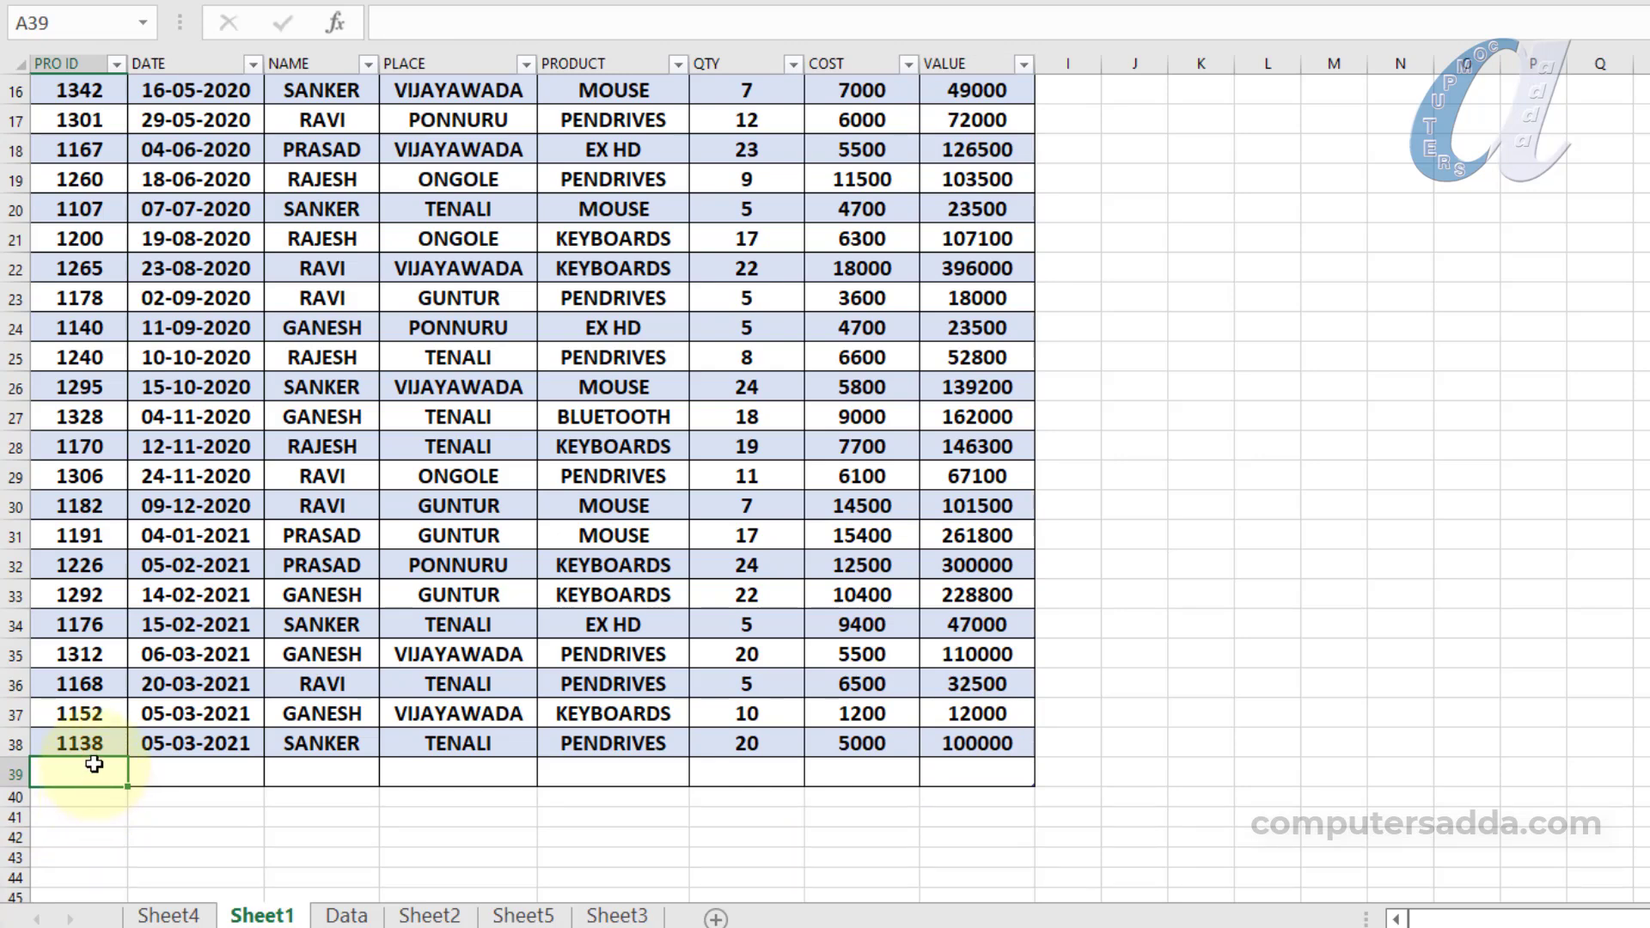
Paste the copied sales records into the Sheet1 table, starting at cell A39
{"action": "key", "text": "ctrl+v"}
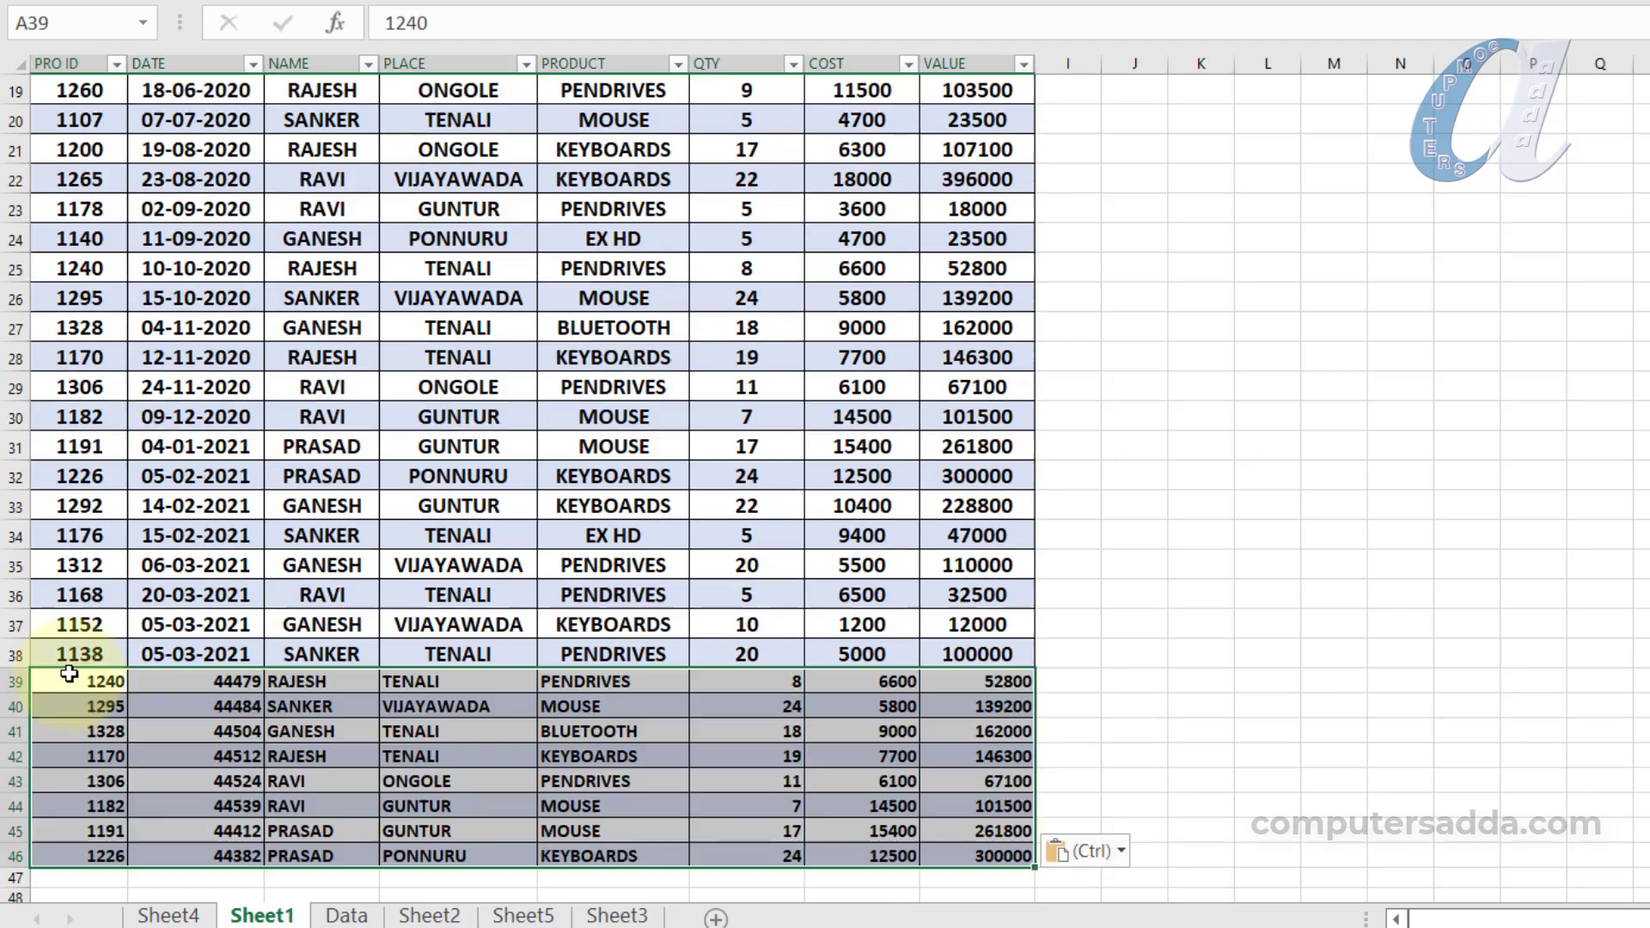
{"action": "left_click_drag", "start_coordinate": [101, 677], "coordinate": [952, 850]}
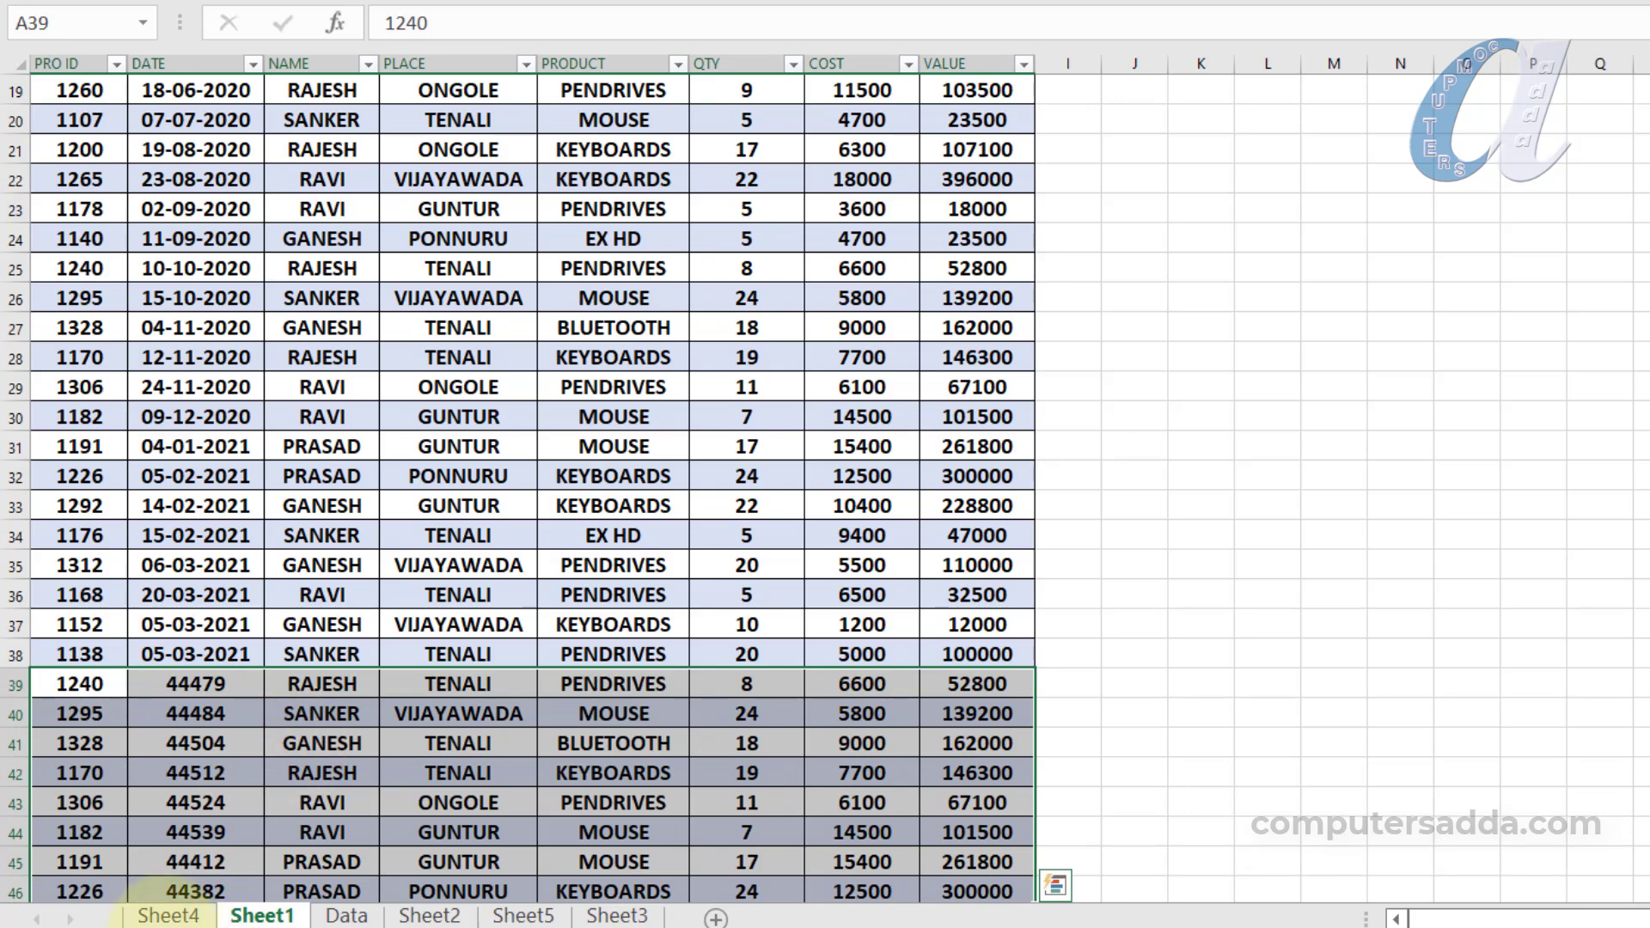
Refresh the Sheet4 pivot table so it takes in the records added to the source table
{"action": "left_click", "coordinate": [168, 915]}
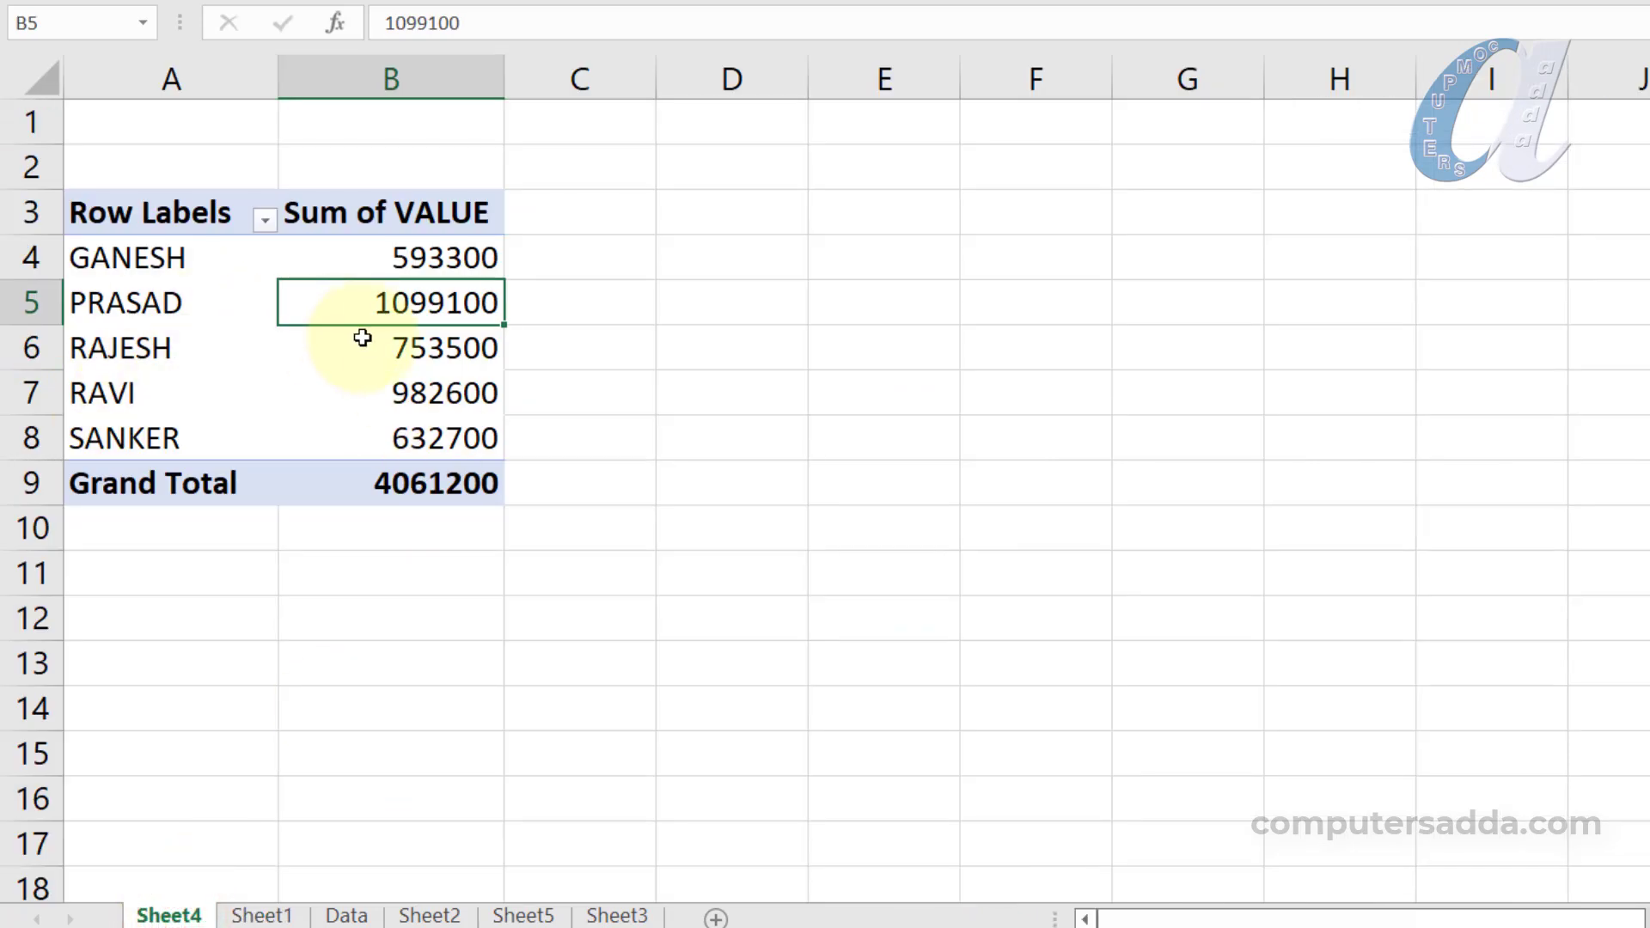
{"action": "left_click", "coordinate": [405, 352]}
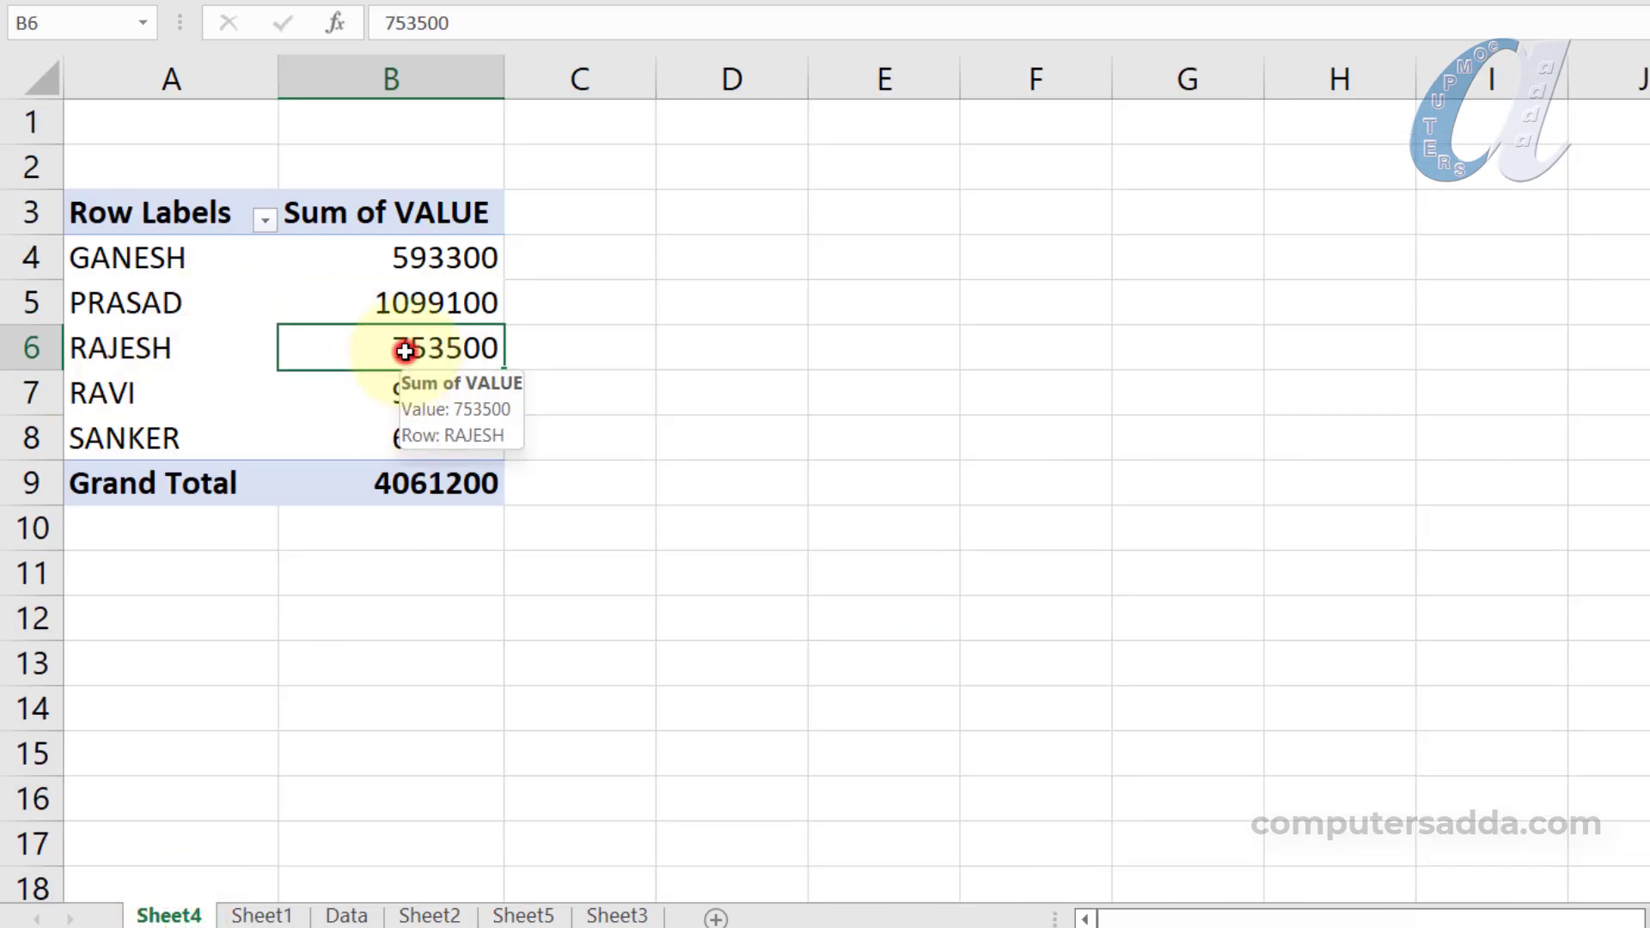
{"action": "right_click", "coordinate": [364, 295]}
{"action": "key", "text": "Escape"}
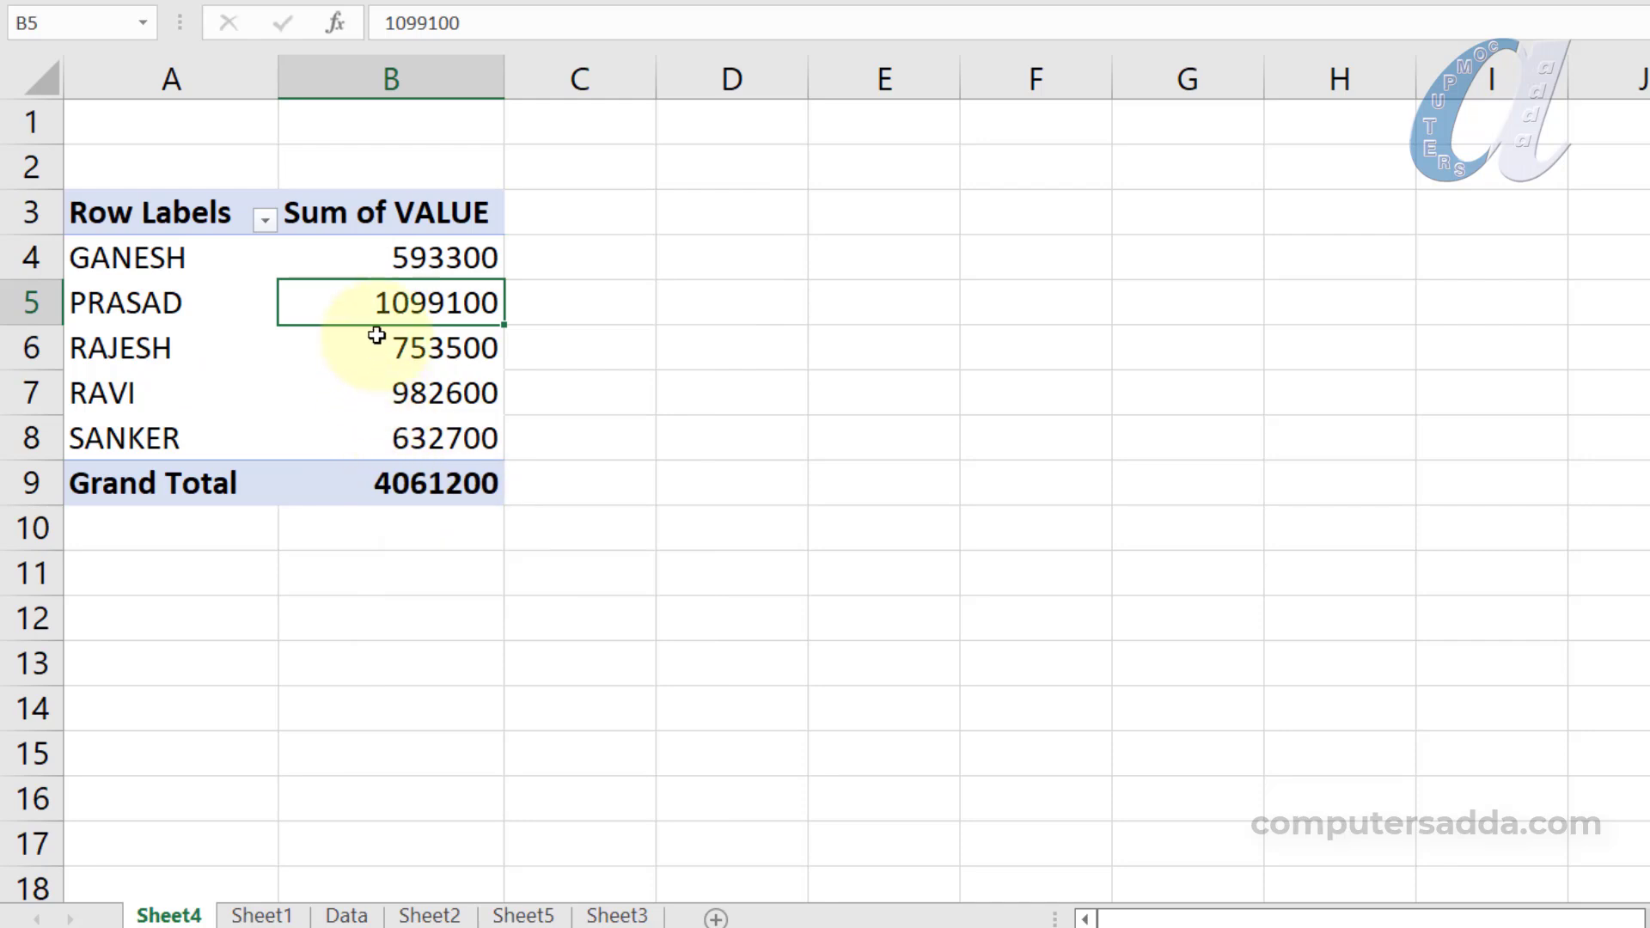
{"action": "right_click", "coordinate": [375, 302]}
{"action": "left_click", "coordinate": [434, 483]}
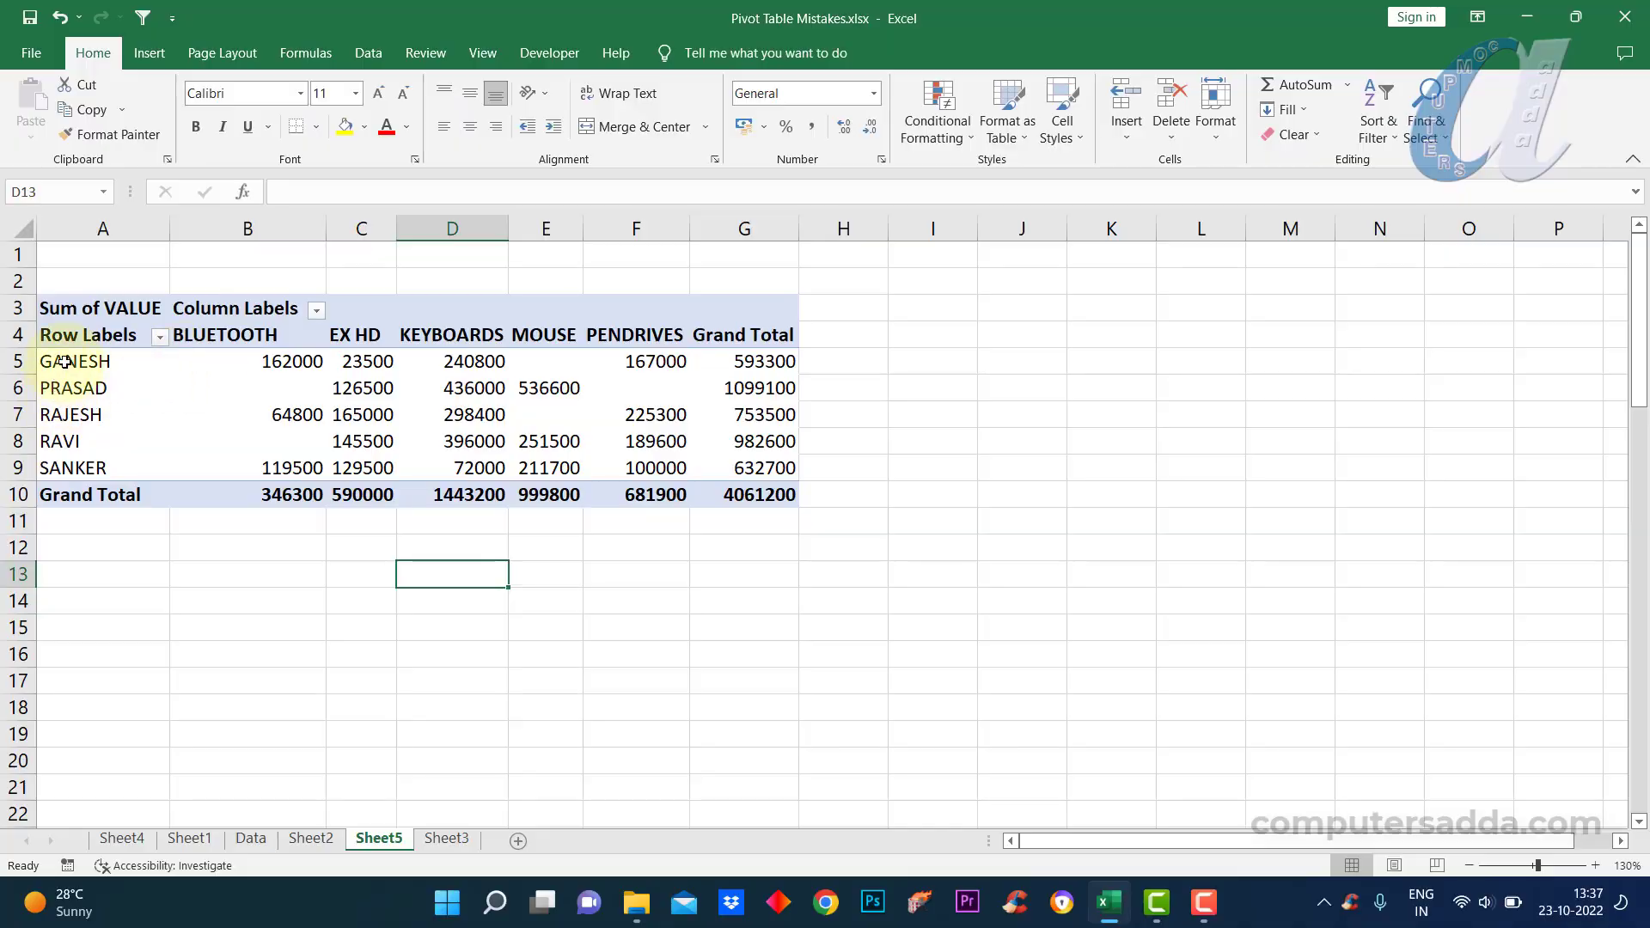
Examine the row labels, product headings, values and Grand Total label of the Sheet5 pivot table
{"action": "left_click_drag", "start_coordinate": [65, 362], "coordinate": [73, 467]}
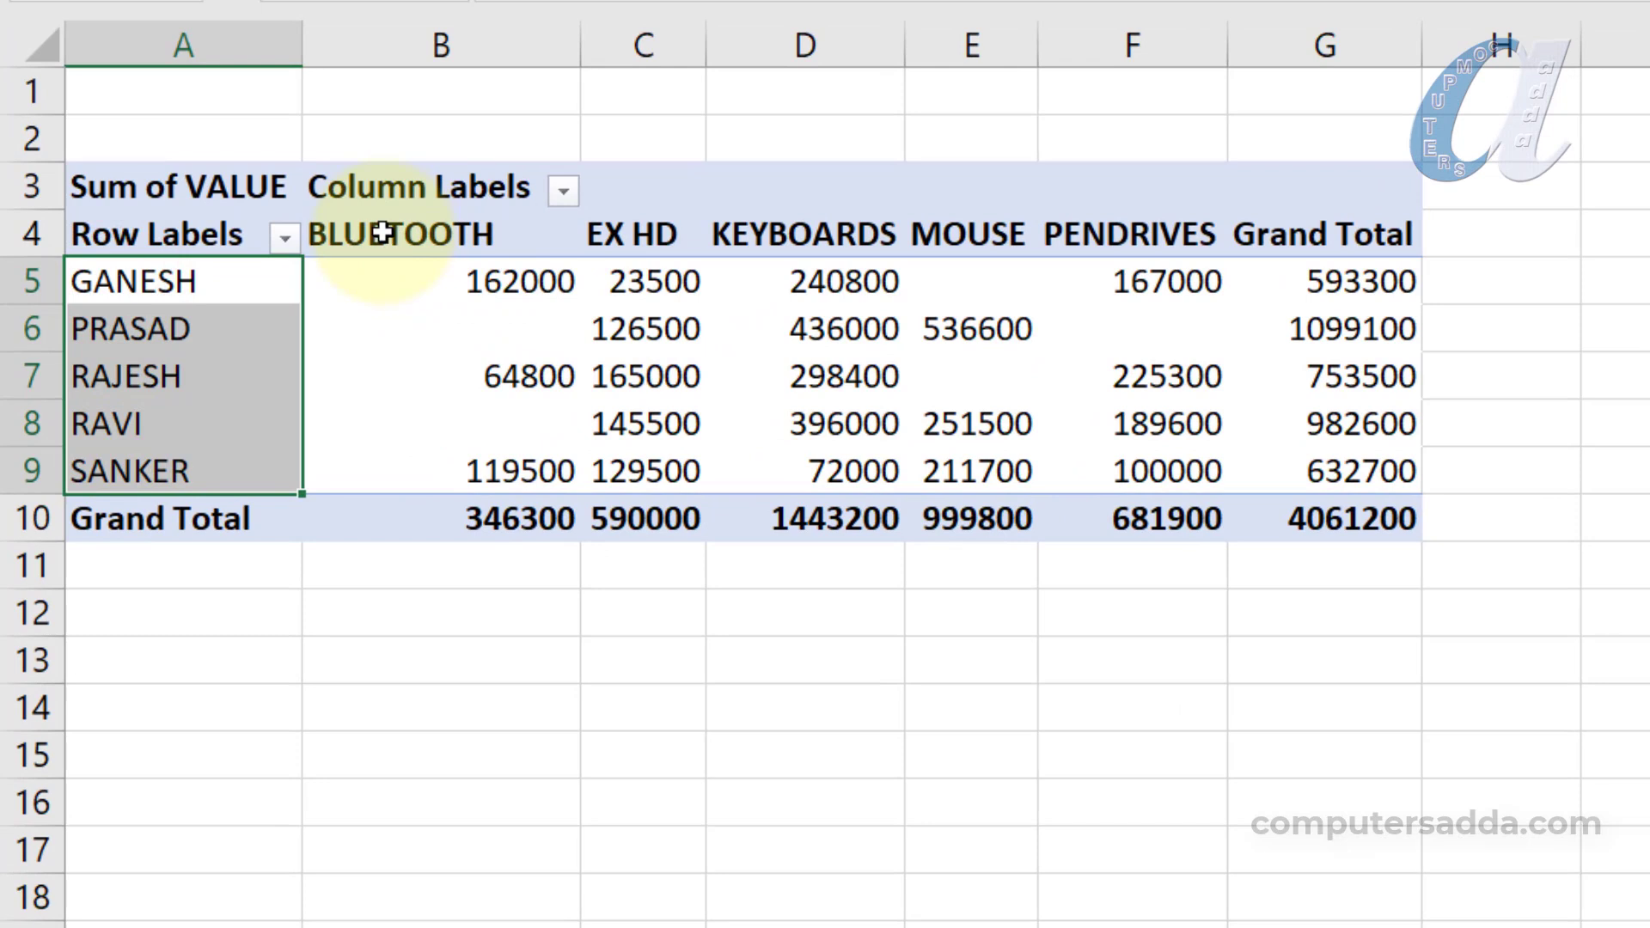
{"action": "left_click_drag", "start_coordinate": [376, 230], "coordinate": [1217, 245]}
{"action": "left_click_drag", "start_coordinate": [405, 277], "coordinate": [1320, 483]}
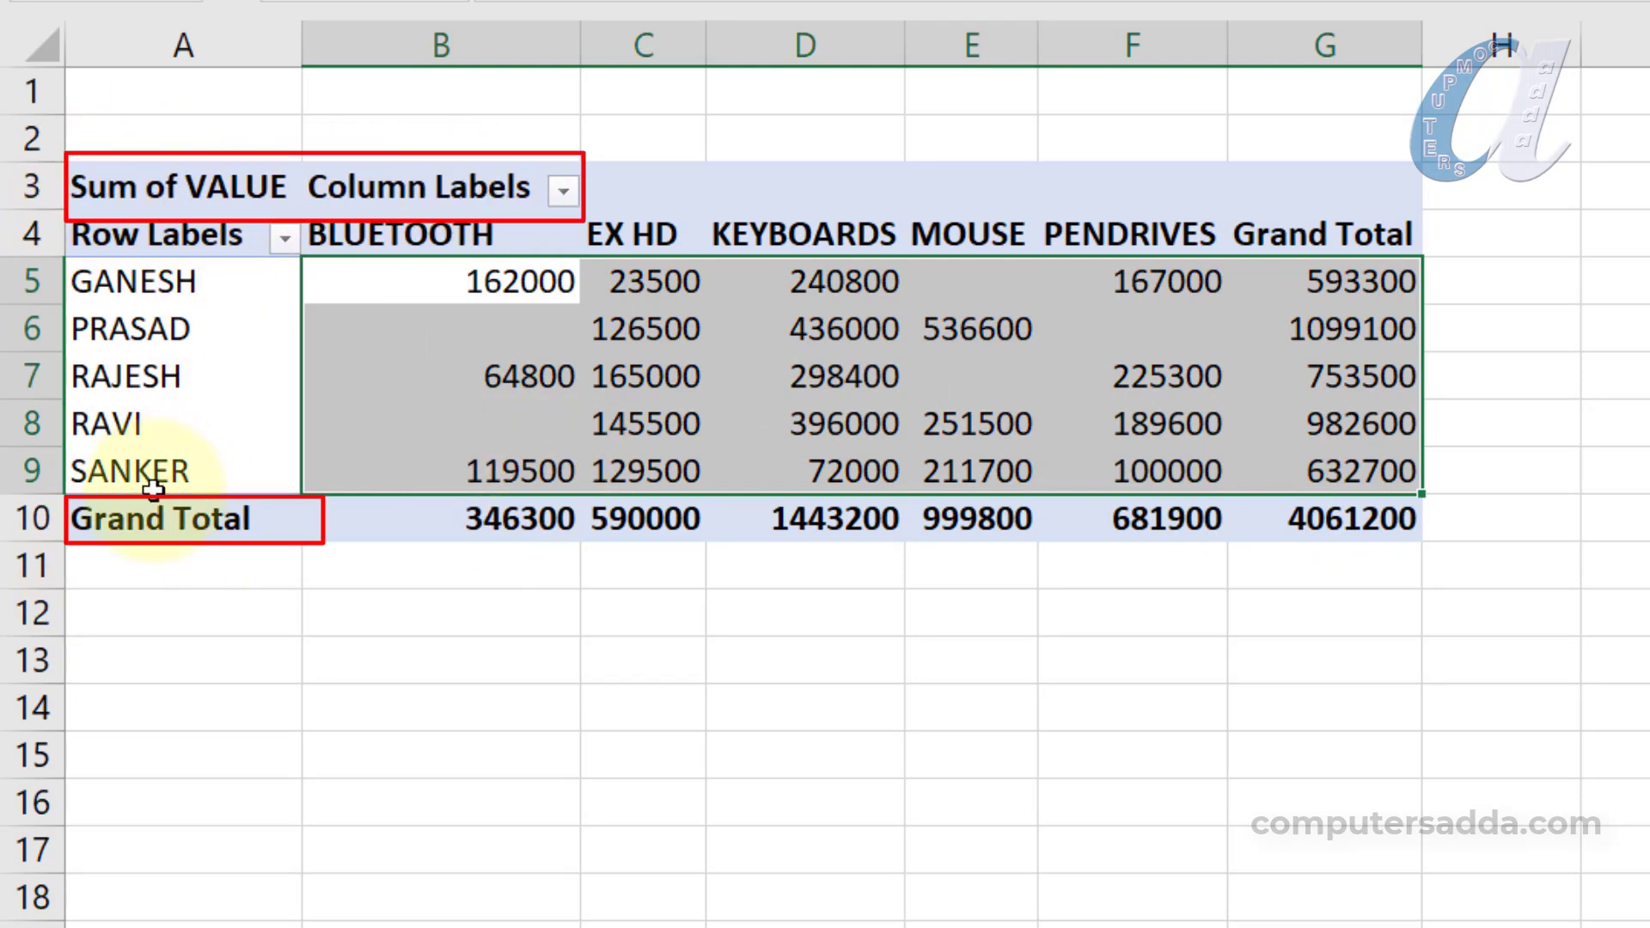
{"action": "left_click", "coordinate": [135, 519]}
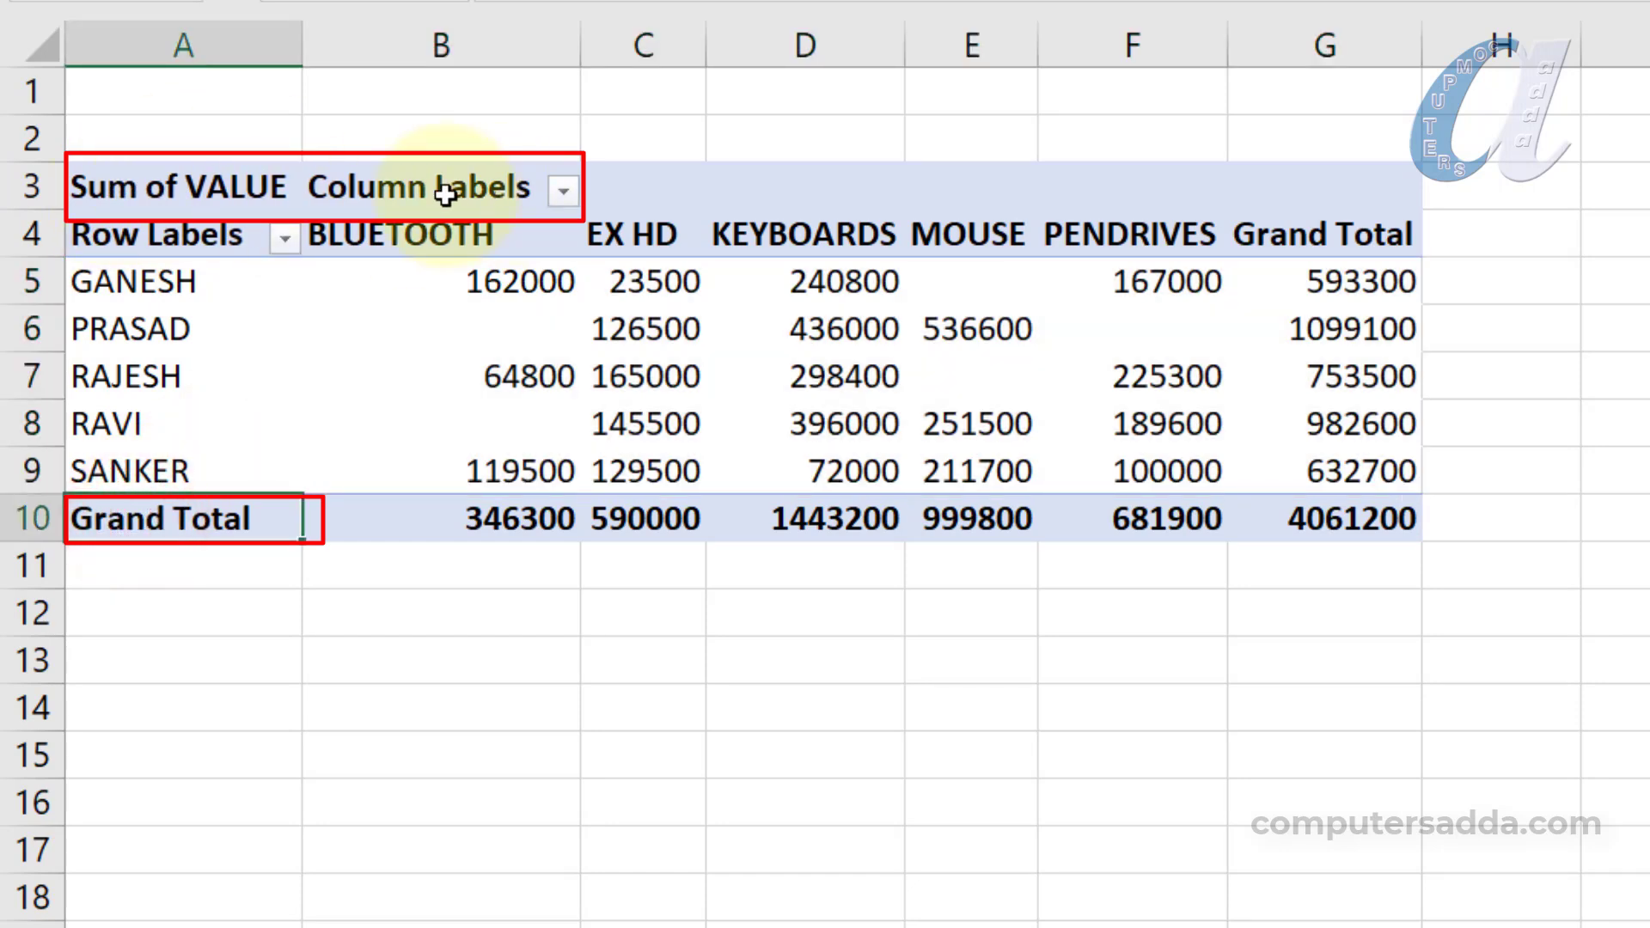
Try to delete the Sum of VALUE caption in A3 and to edit the Grand Total label in A10
{"action": "left_click", "coordinate": [130, 192]}
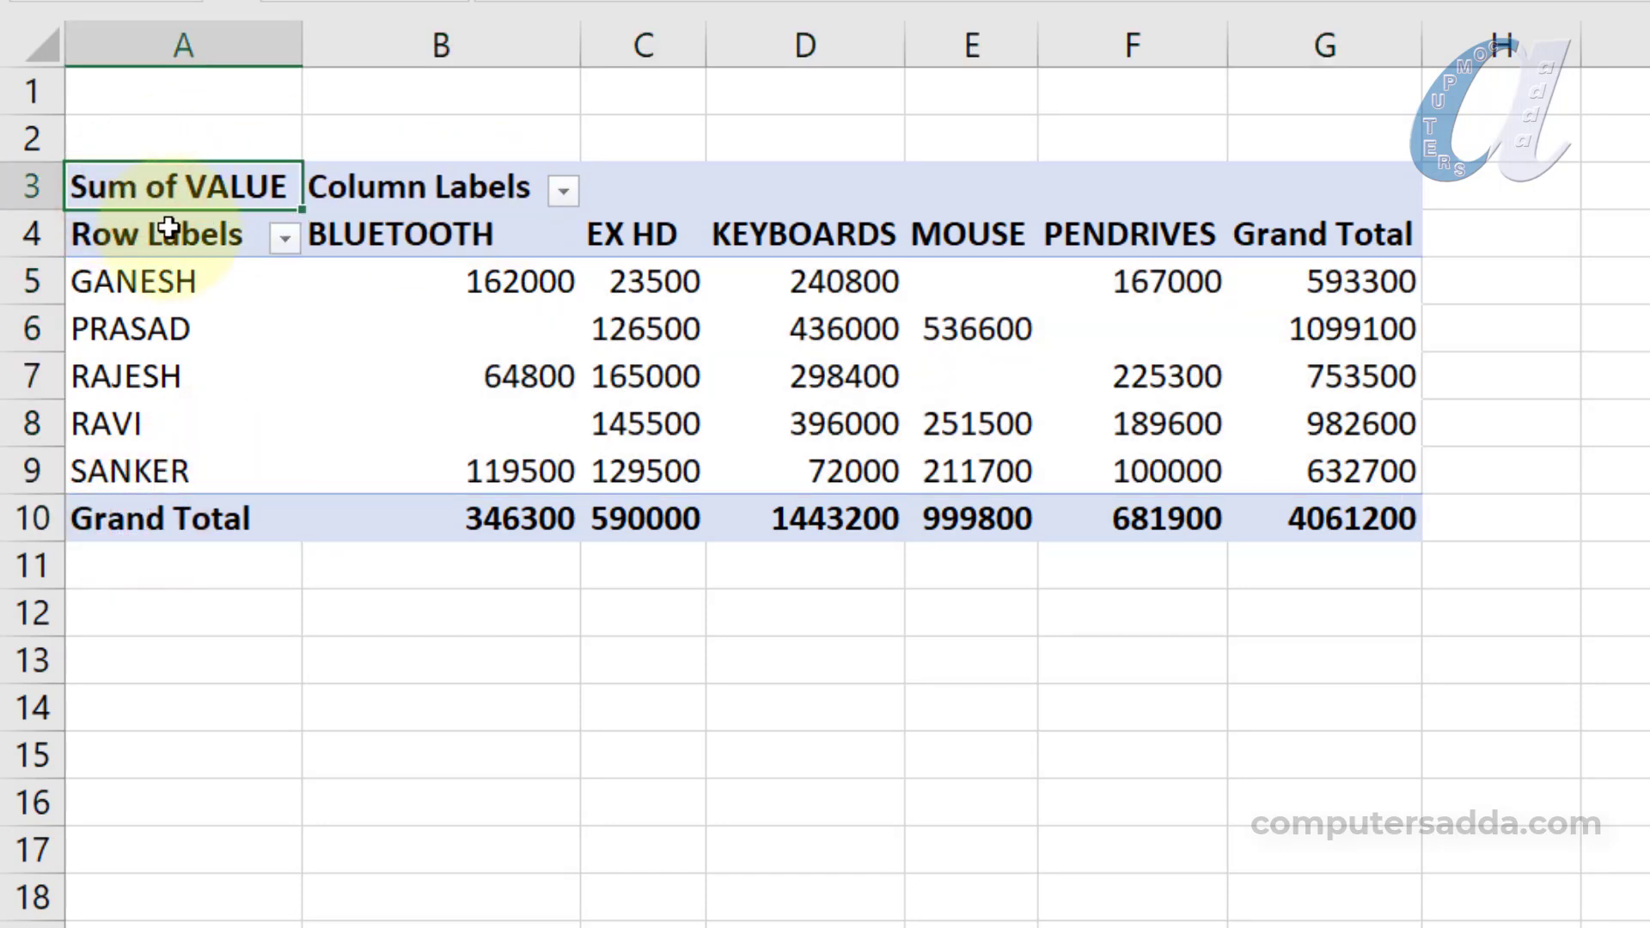
{"action": "key", "text": "Delete"}
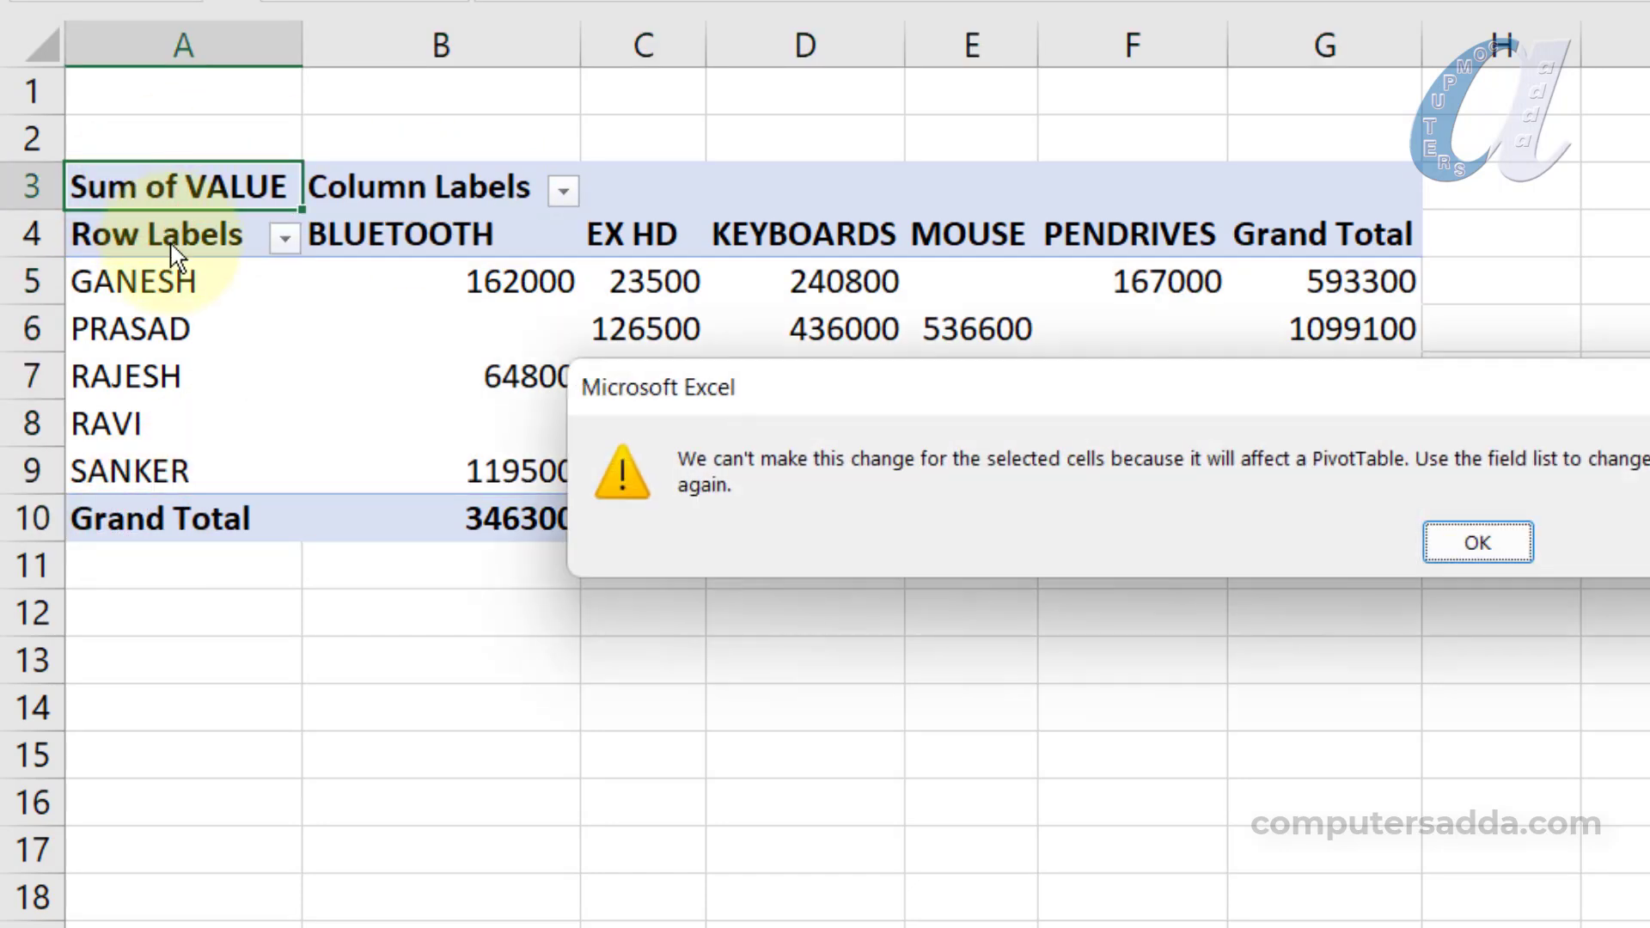
{"action": "left_click", "coordinate": [1489, 542]}
{"action": "left_click", "coordinate": [358, 186]}
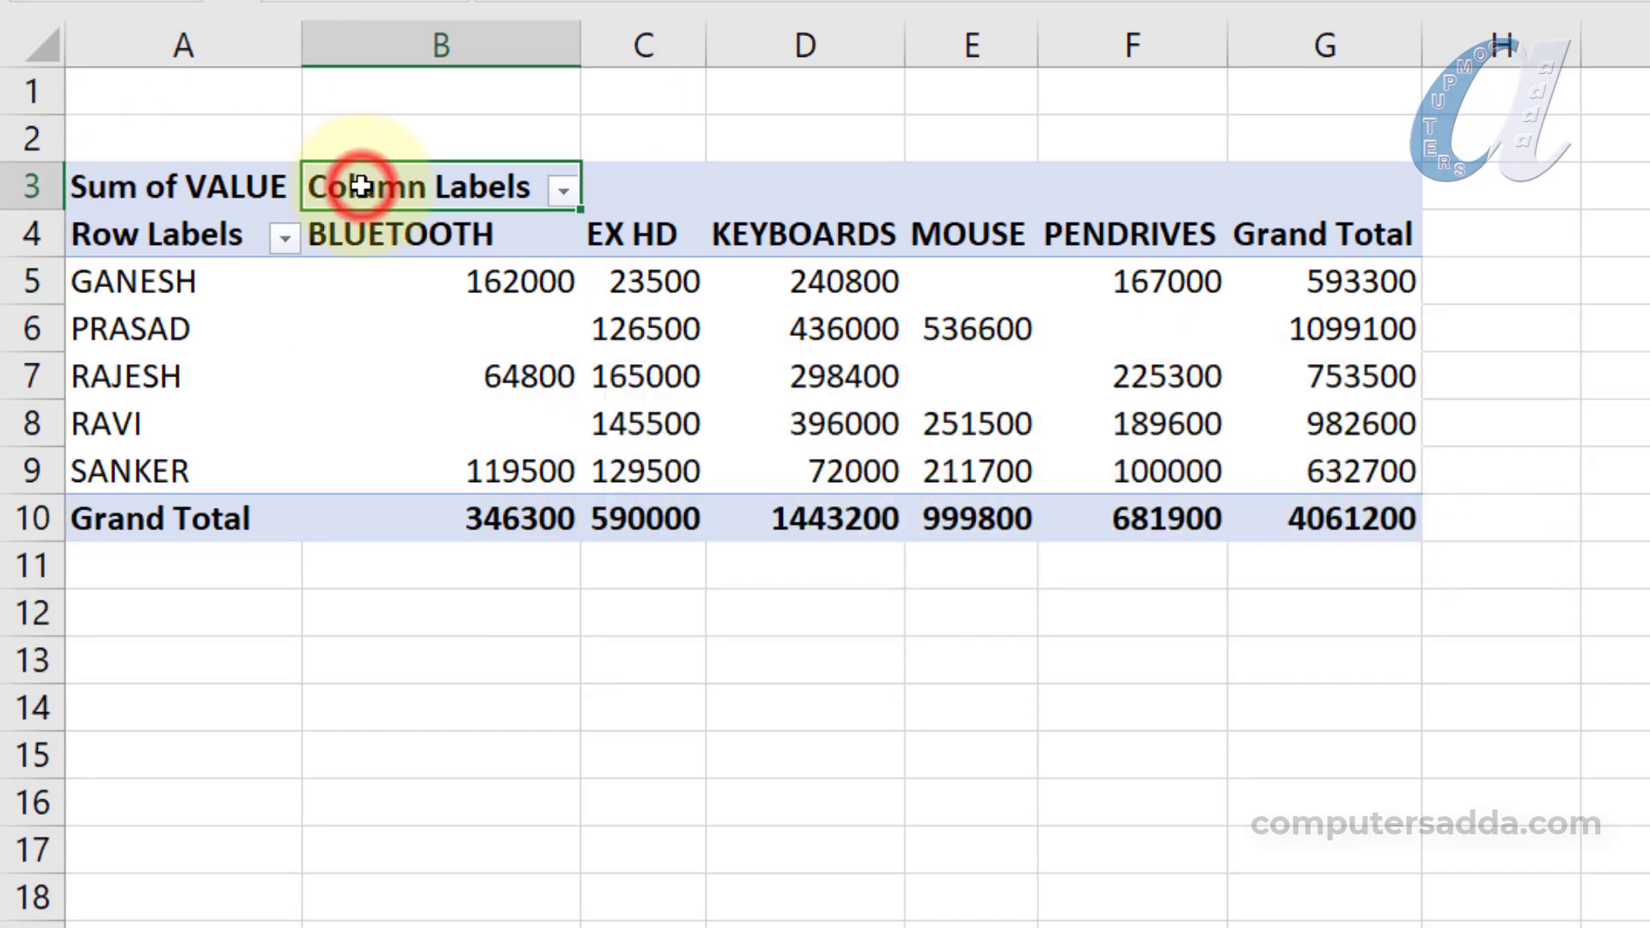
{"action": "left_click", "coordinate": [174, 507]}
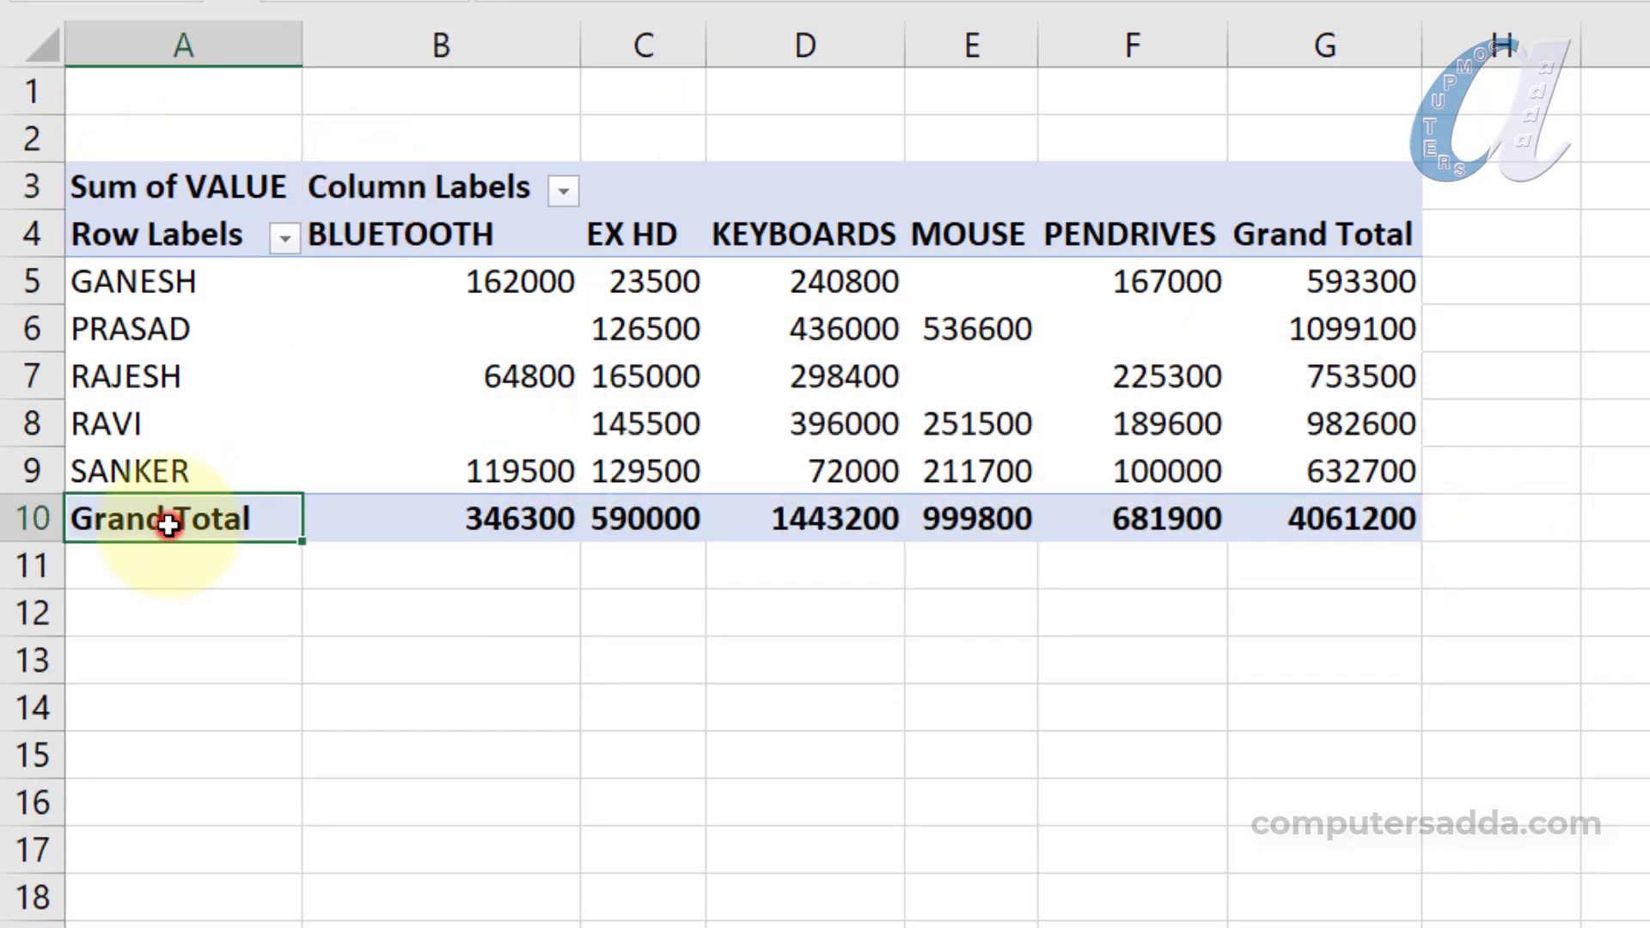
{"action": "double_click", "coordinate": [168, 526]}
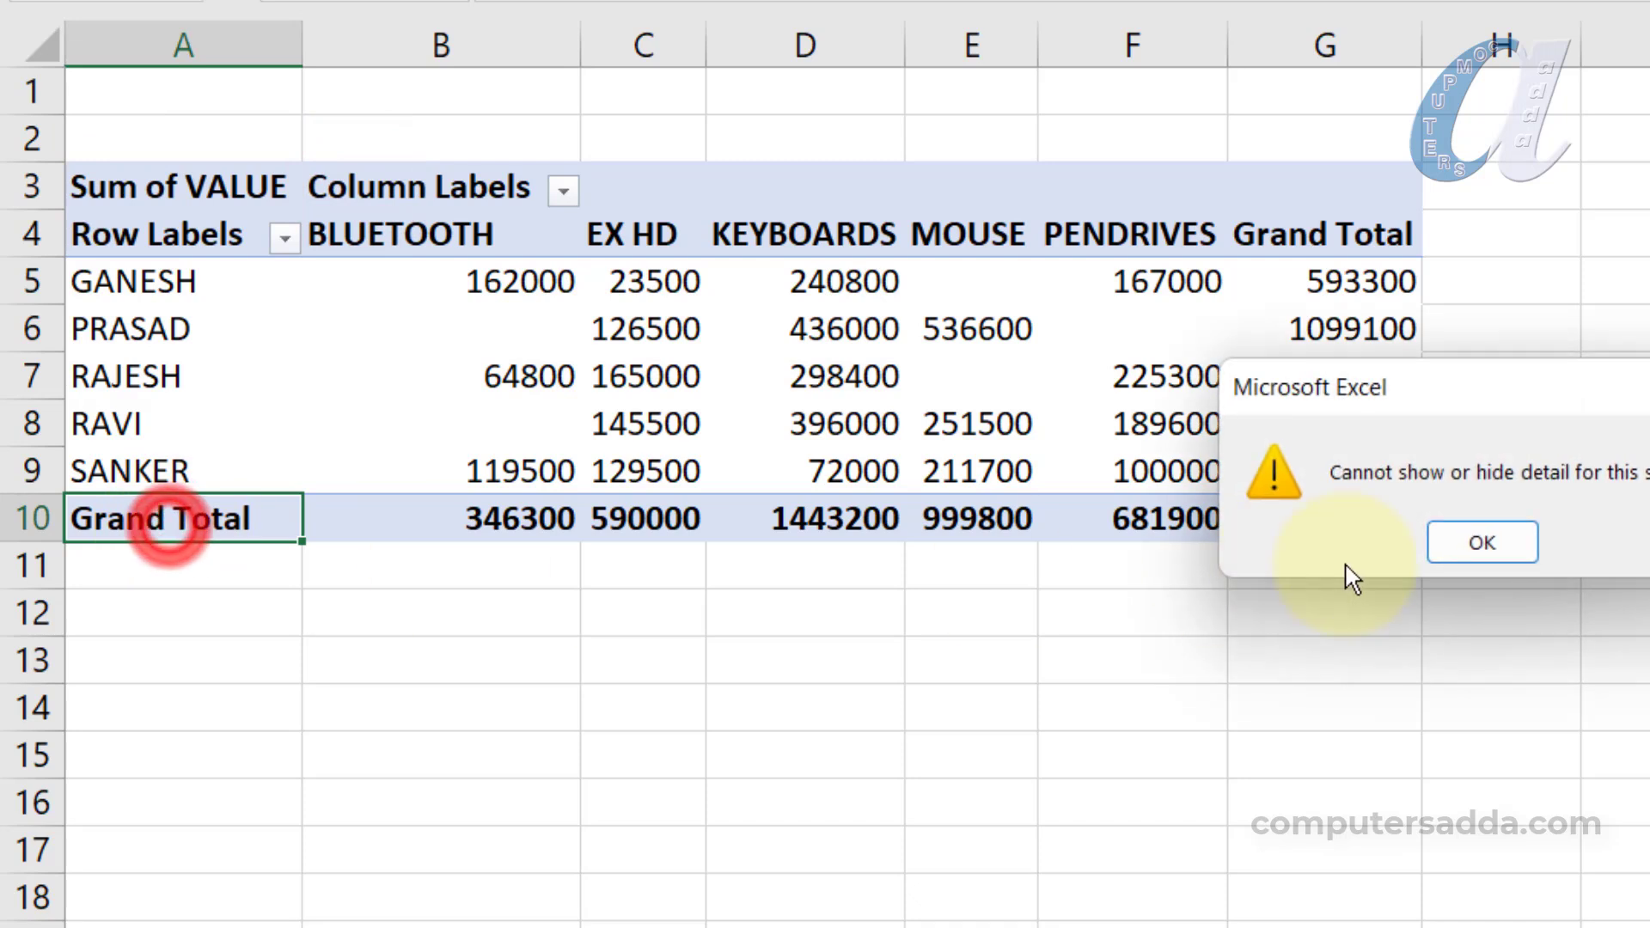
{"action": "left_click", "coordinate": [1474, 550]}
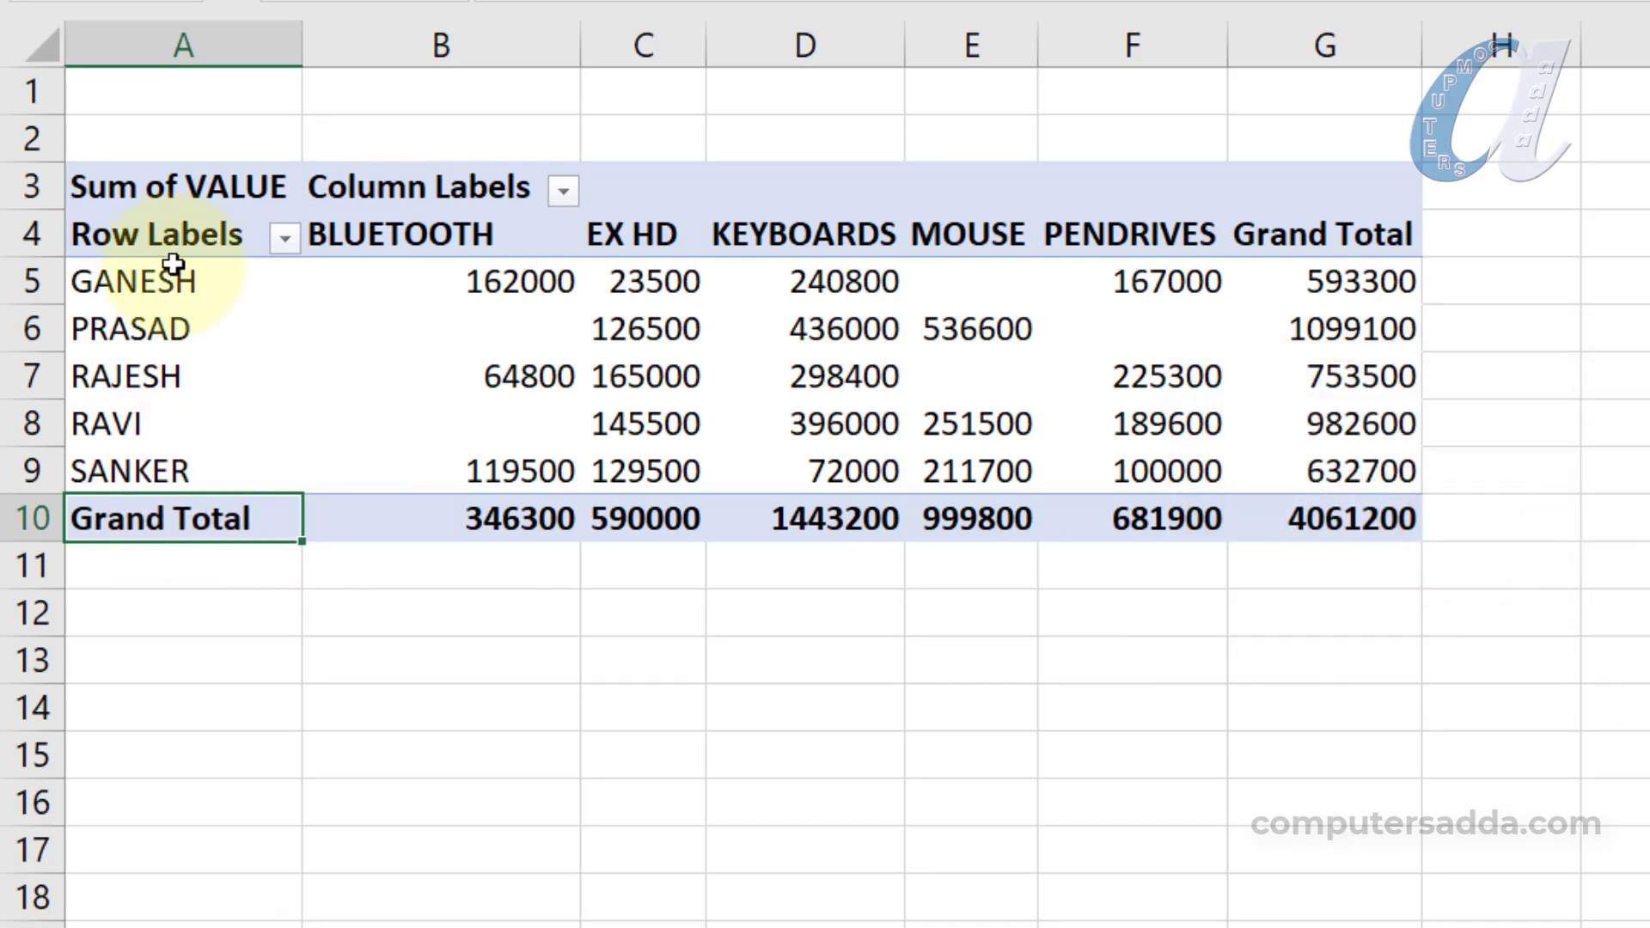
Blank out the Sum of VALUE and Column Labels captions in A3 and B3 by replacing them with a space
{"action": "left_click", "coordinate": [105, 167]}
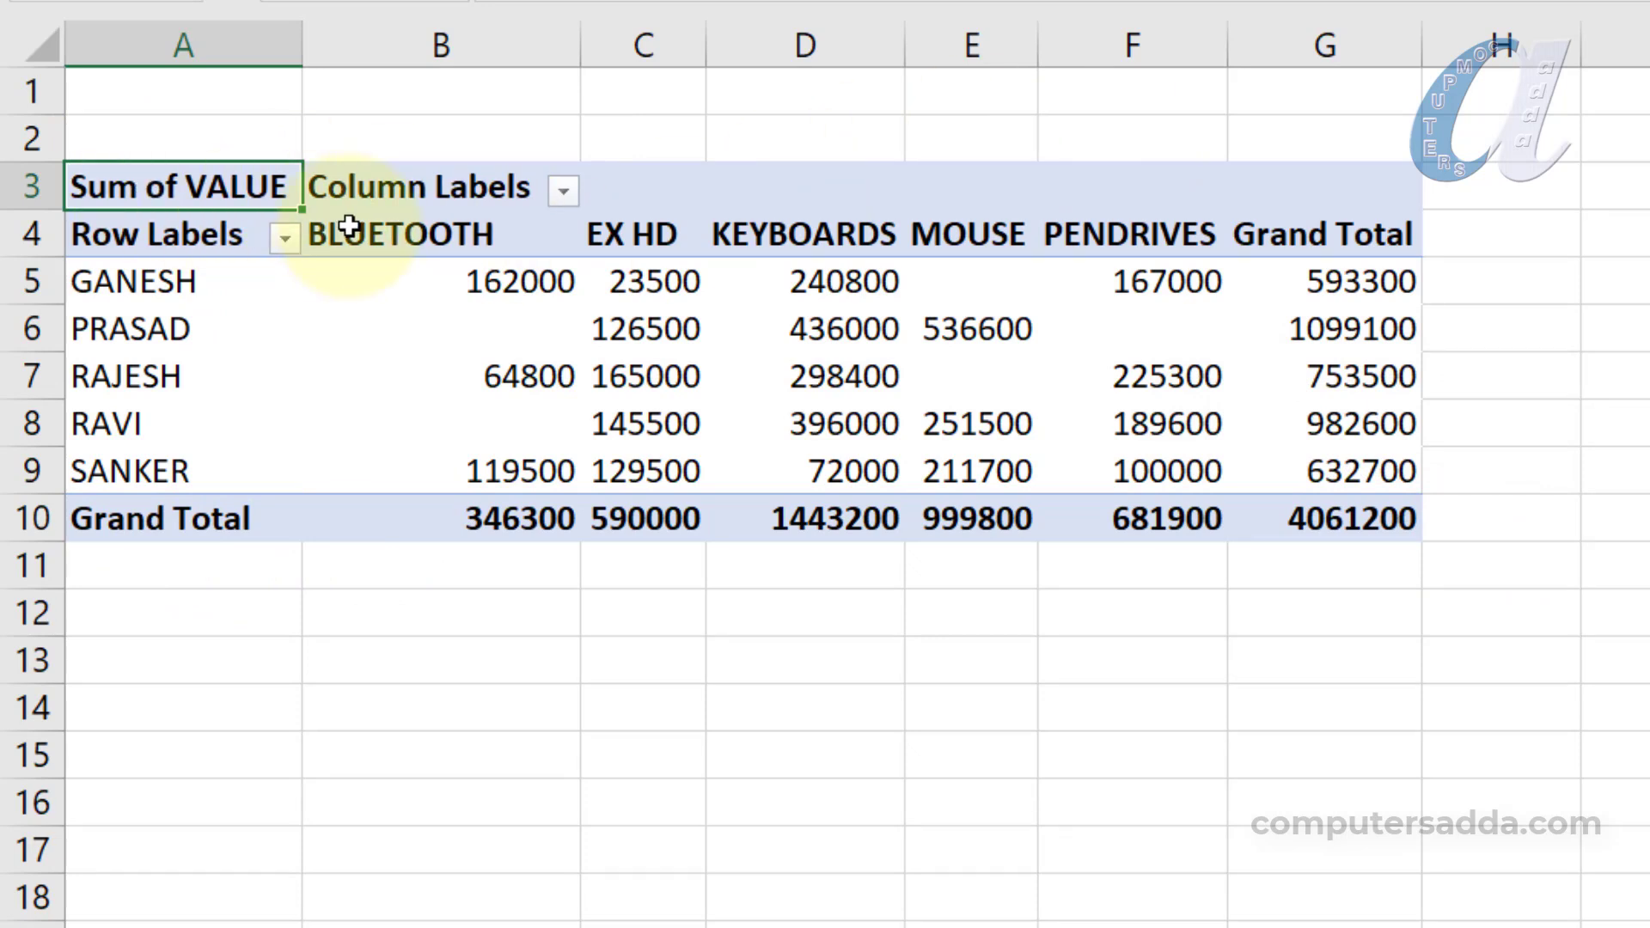
{"action": "key", "text": "space"}
{"action": "left_click", "coordinate": [435, 183]}
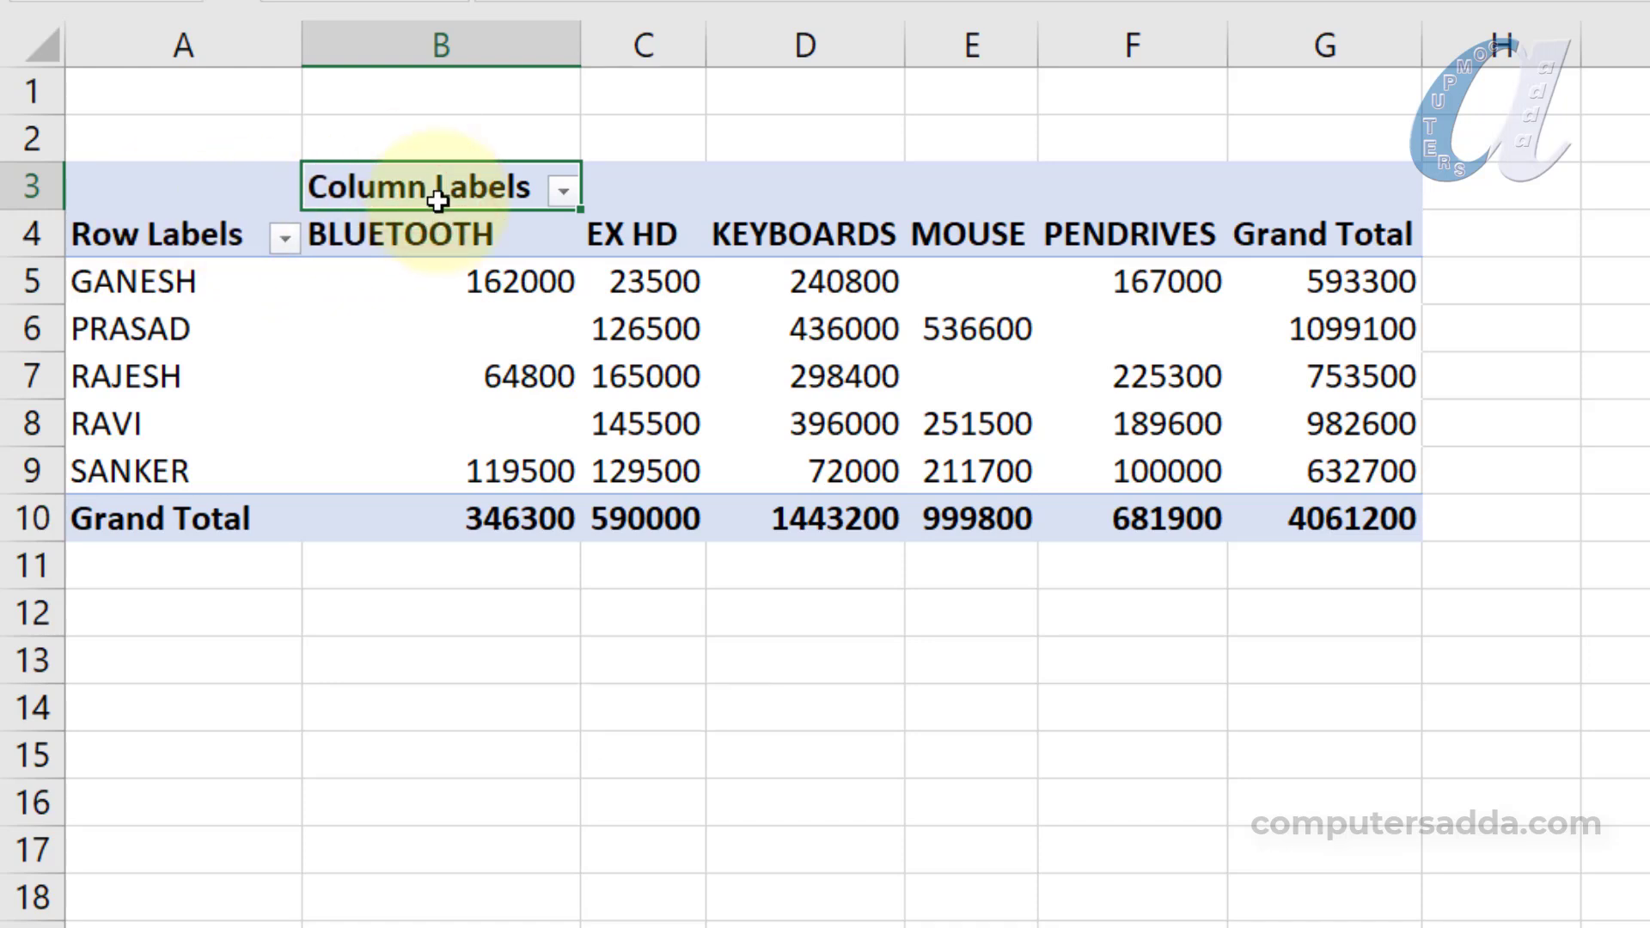
Enter TABLE as the pivot table caption in cell A3
{"action": "left_click", "coordinate": [232, 187]}
{"action": "type", "text": "TABLE"}
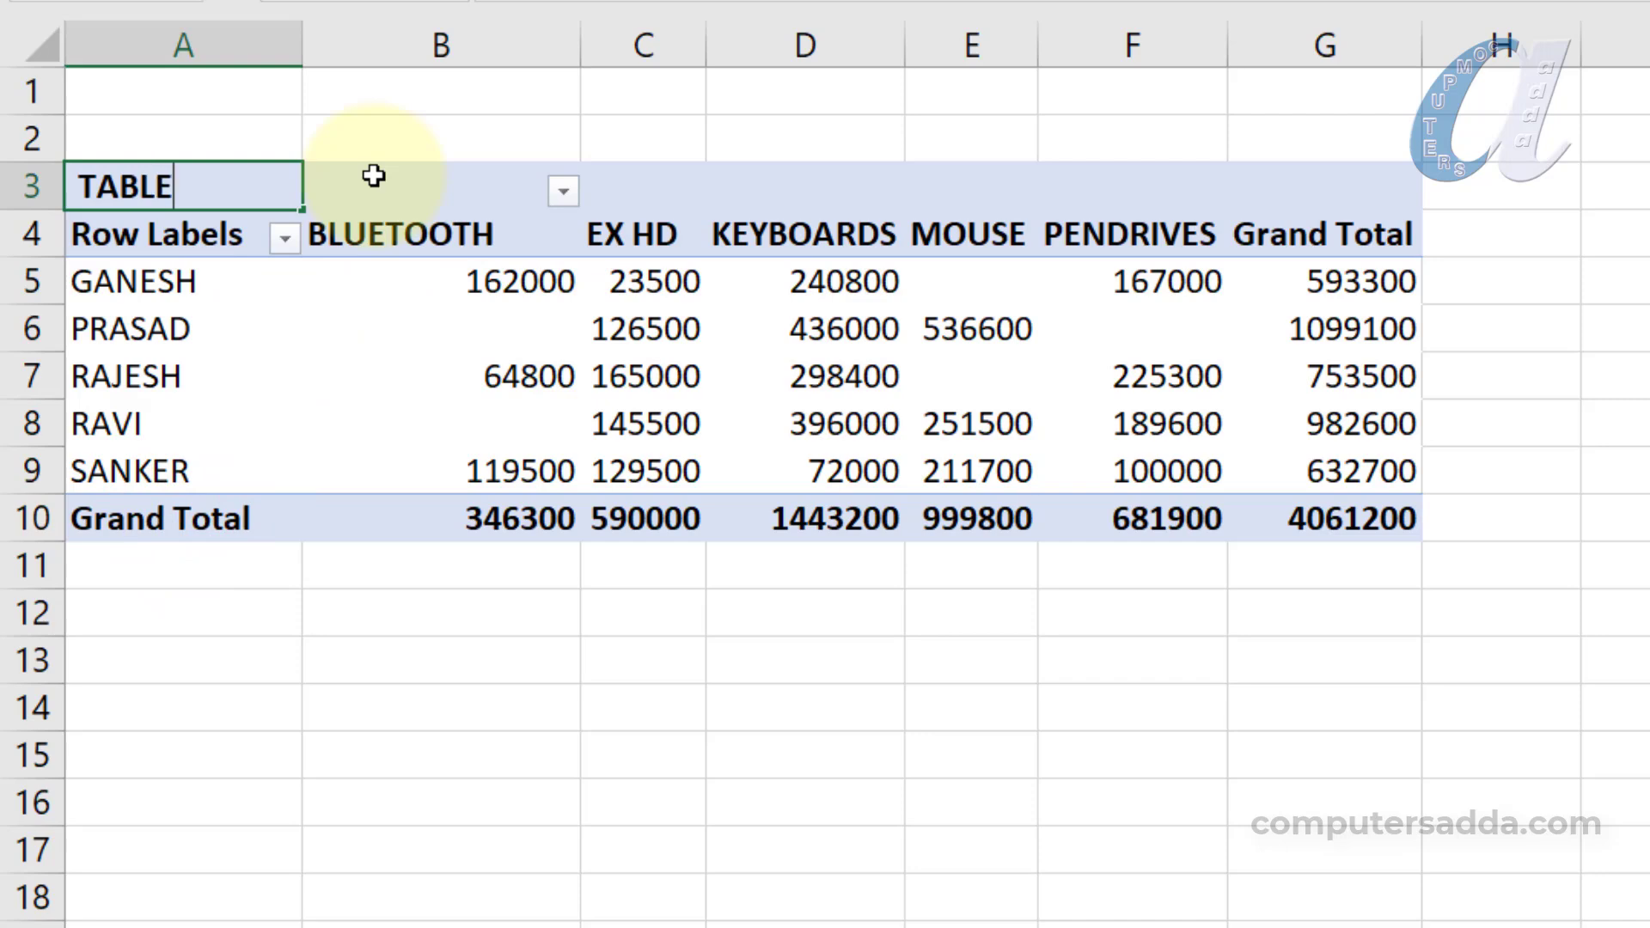
{"action": "key", "text": "Return"}
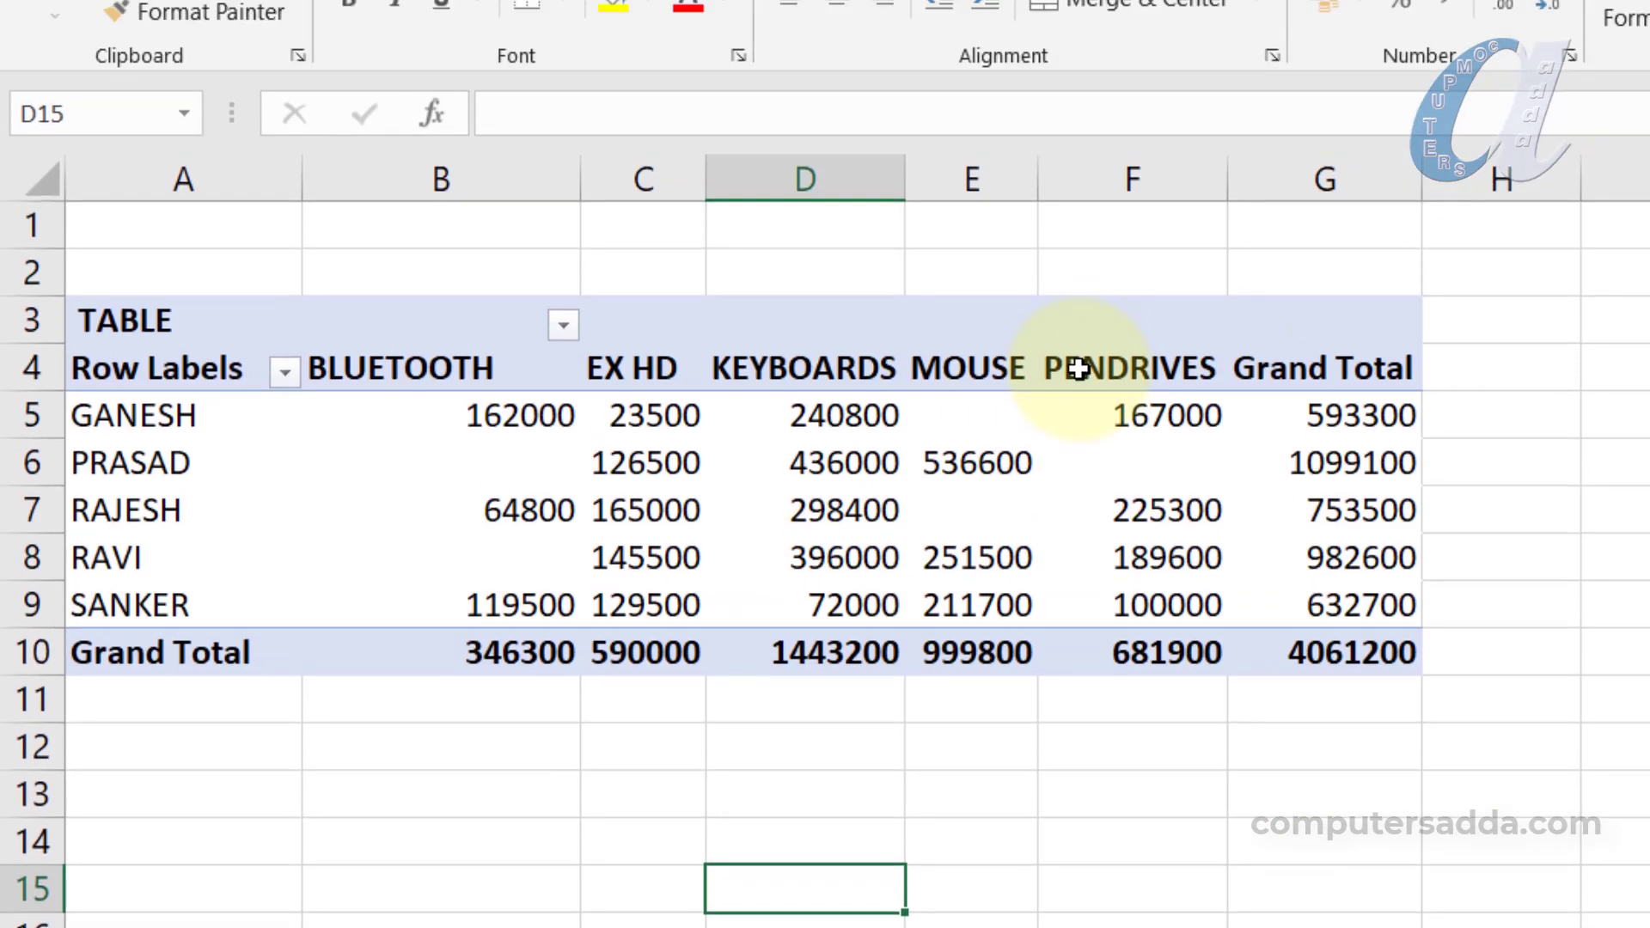
Try to hide the whole PENDRIVES column, F4:F10, with the filter option Hide Selected Items
{"action": "left_click_drag", "start_coordinate": [1079, 234], "coordinate": [1089, 316]}
{"action": "left_click_drag", "start_coordinate": [1089, 530], "coordinate": [1093, 733]}
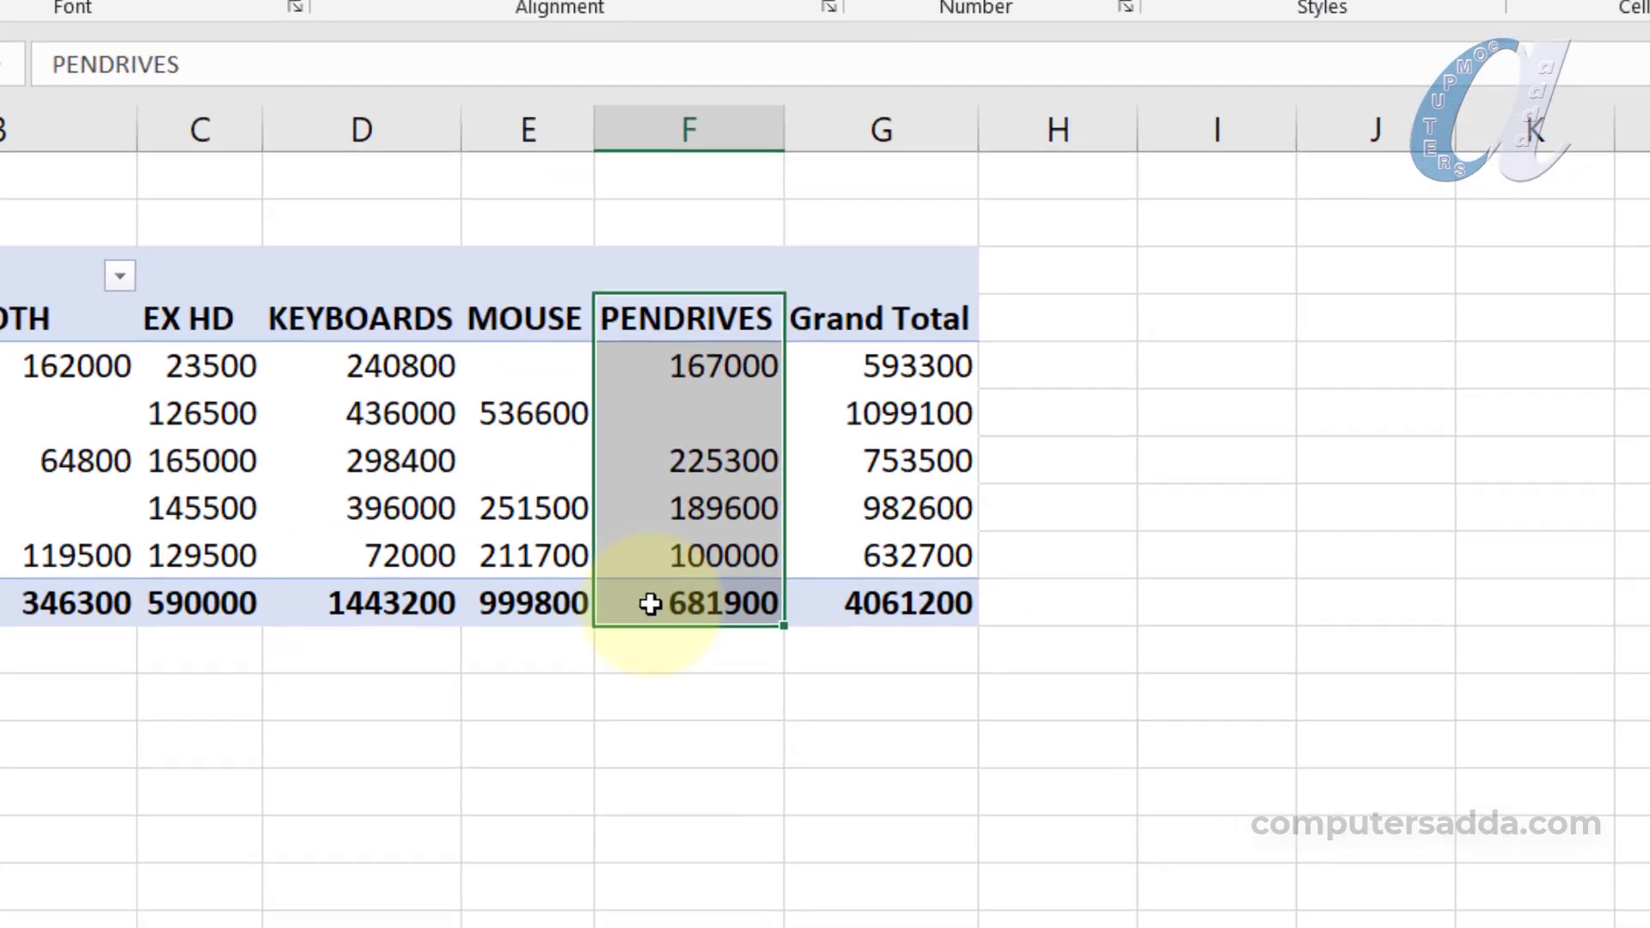
{"action": "right_click", "coordinate": [1094, 733]}
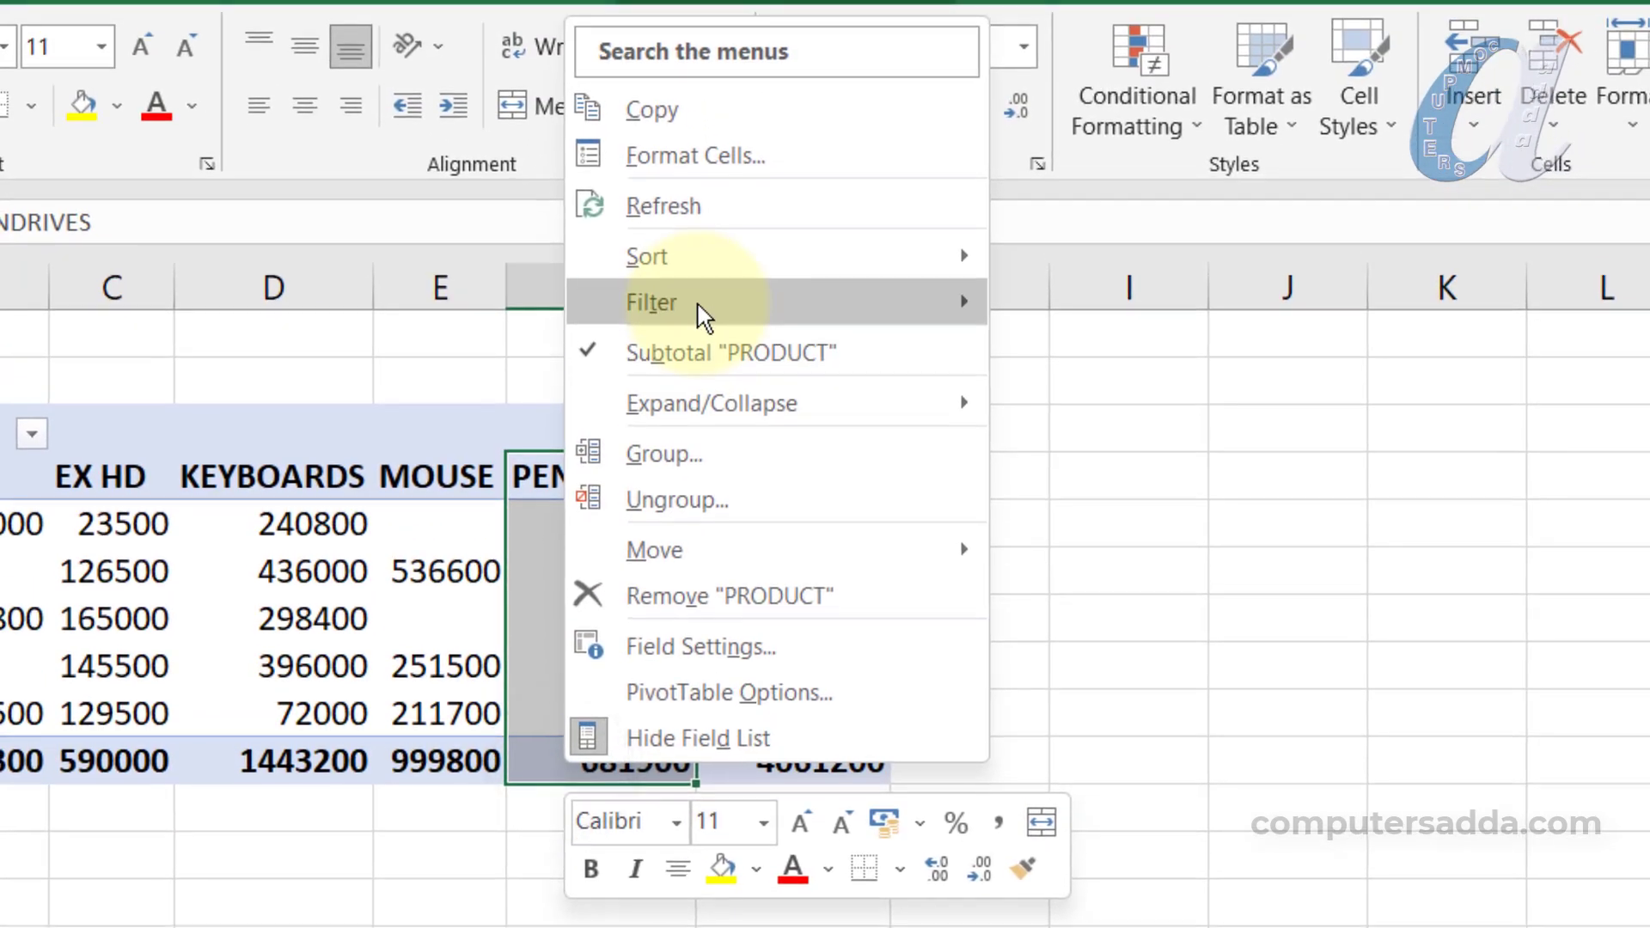
{"action": "mouse_move", "coordinate": [800, 128]}
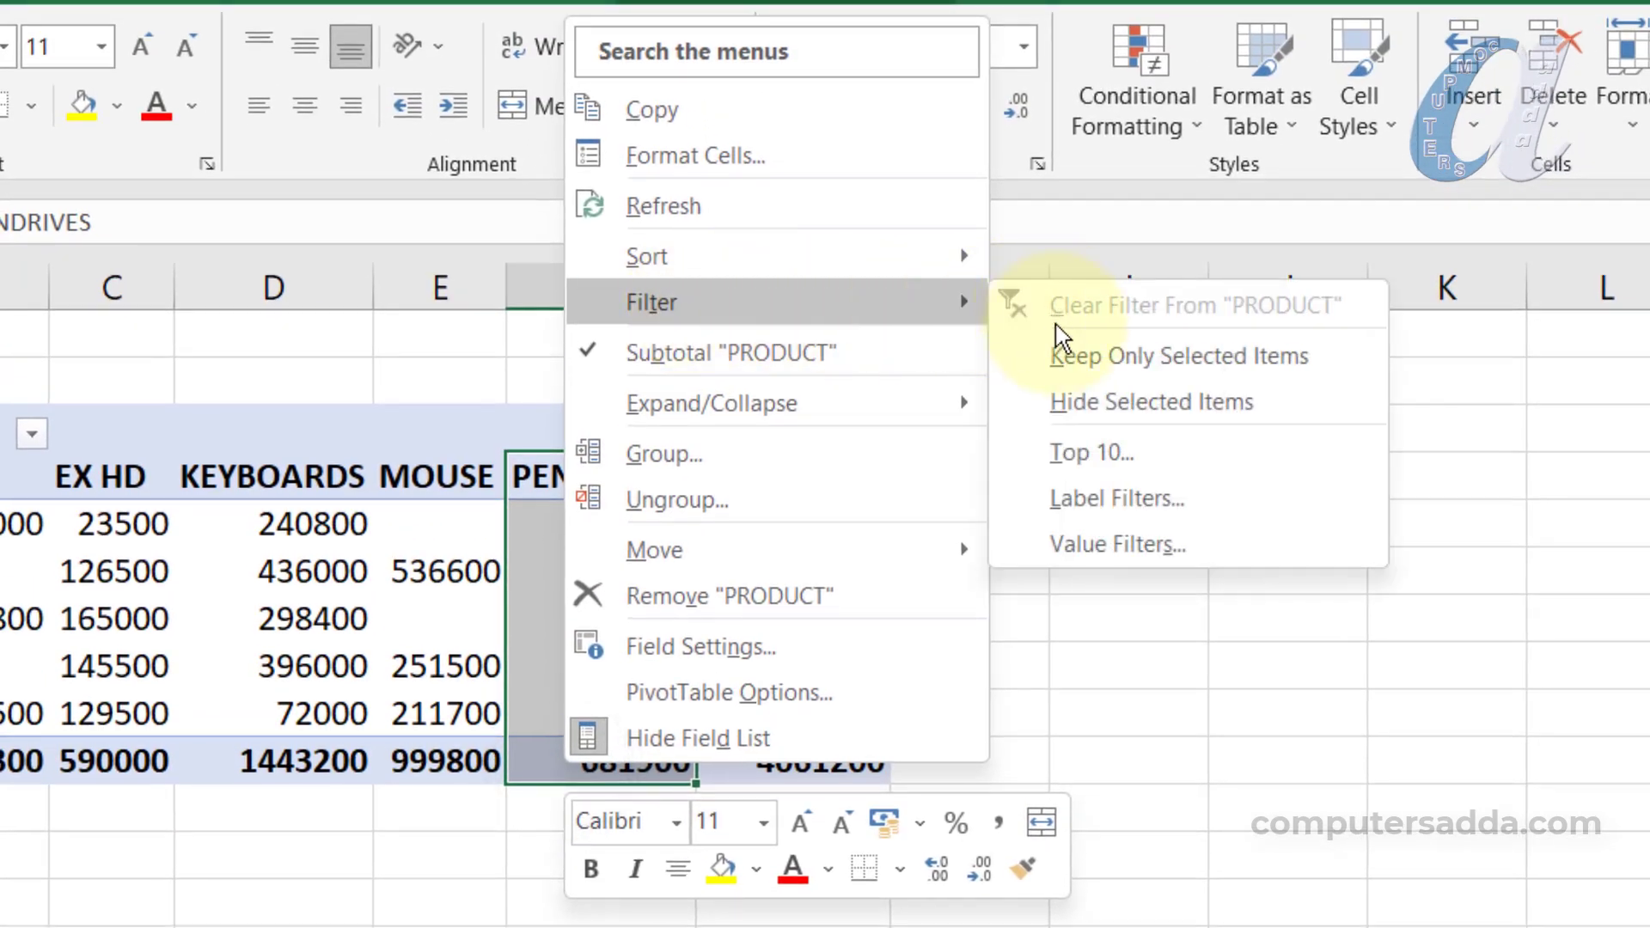
{"action": "left_click", "coordinate": [1208, 400]}
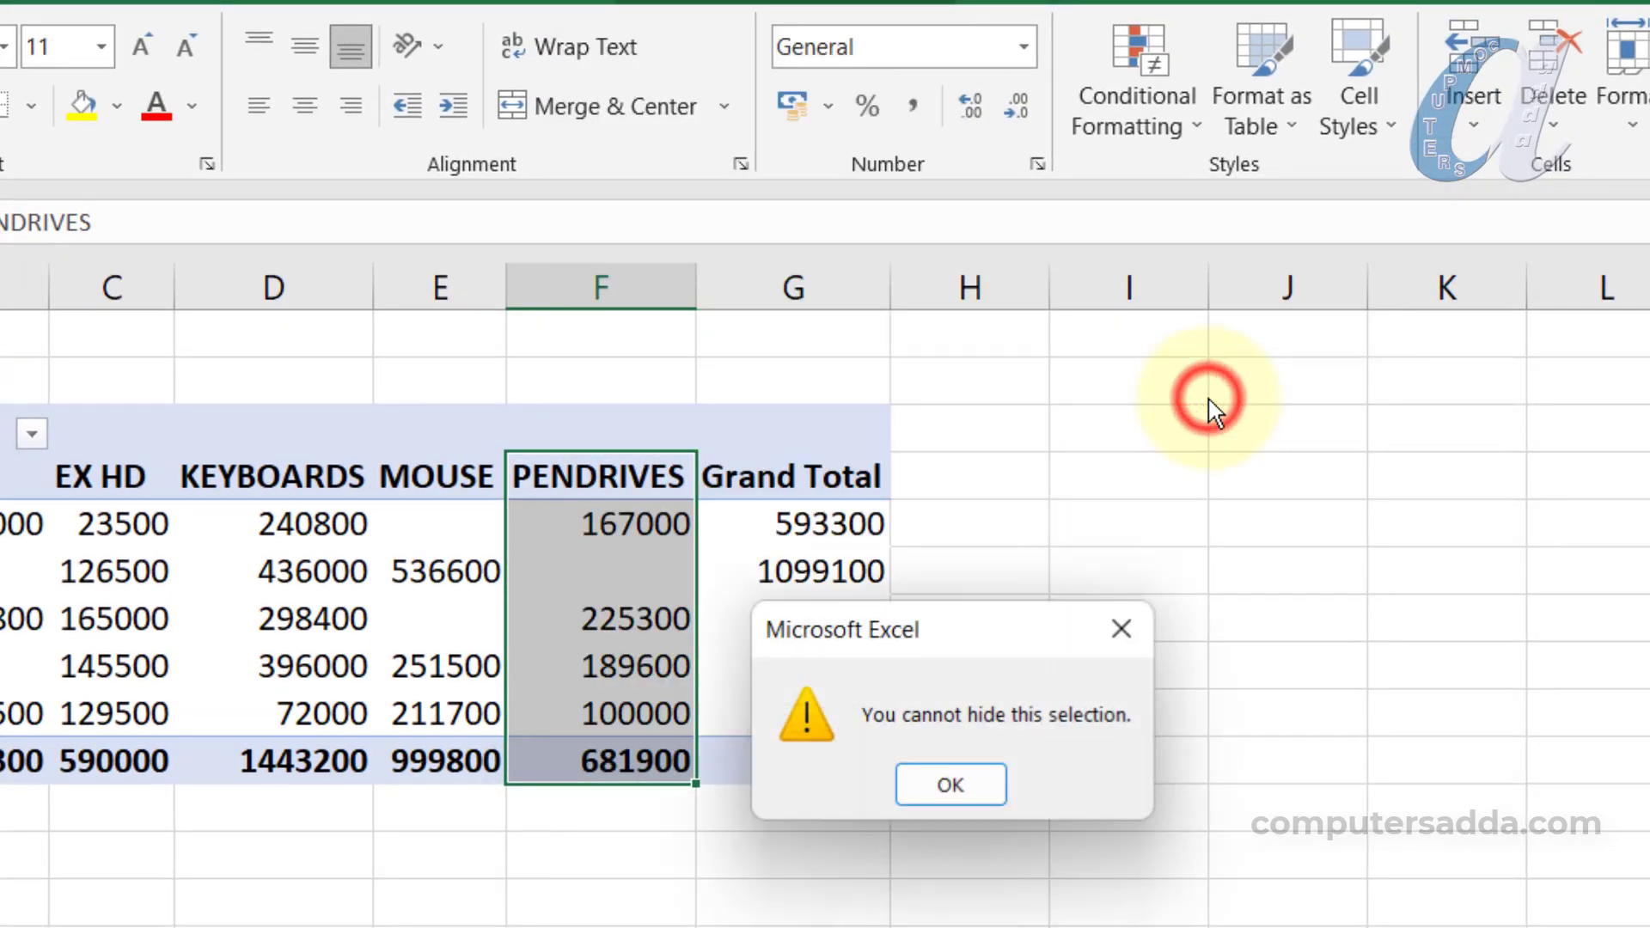
{"action": "left_click", "coordinate": [951, 786]}
Hide the PENDRIVES item by filtering from its heading in F4 with Hide Selected Items, and undo the filter
{"action": "left_click", "coordinate": [601, 478]}
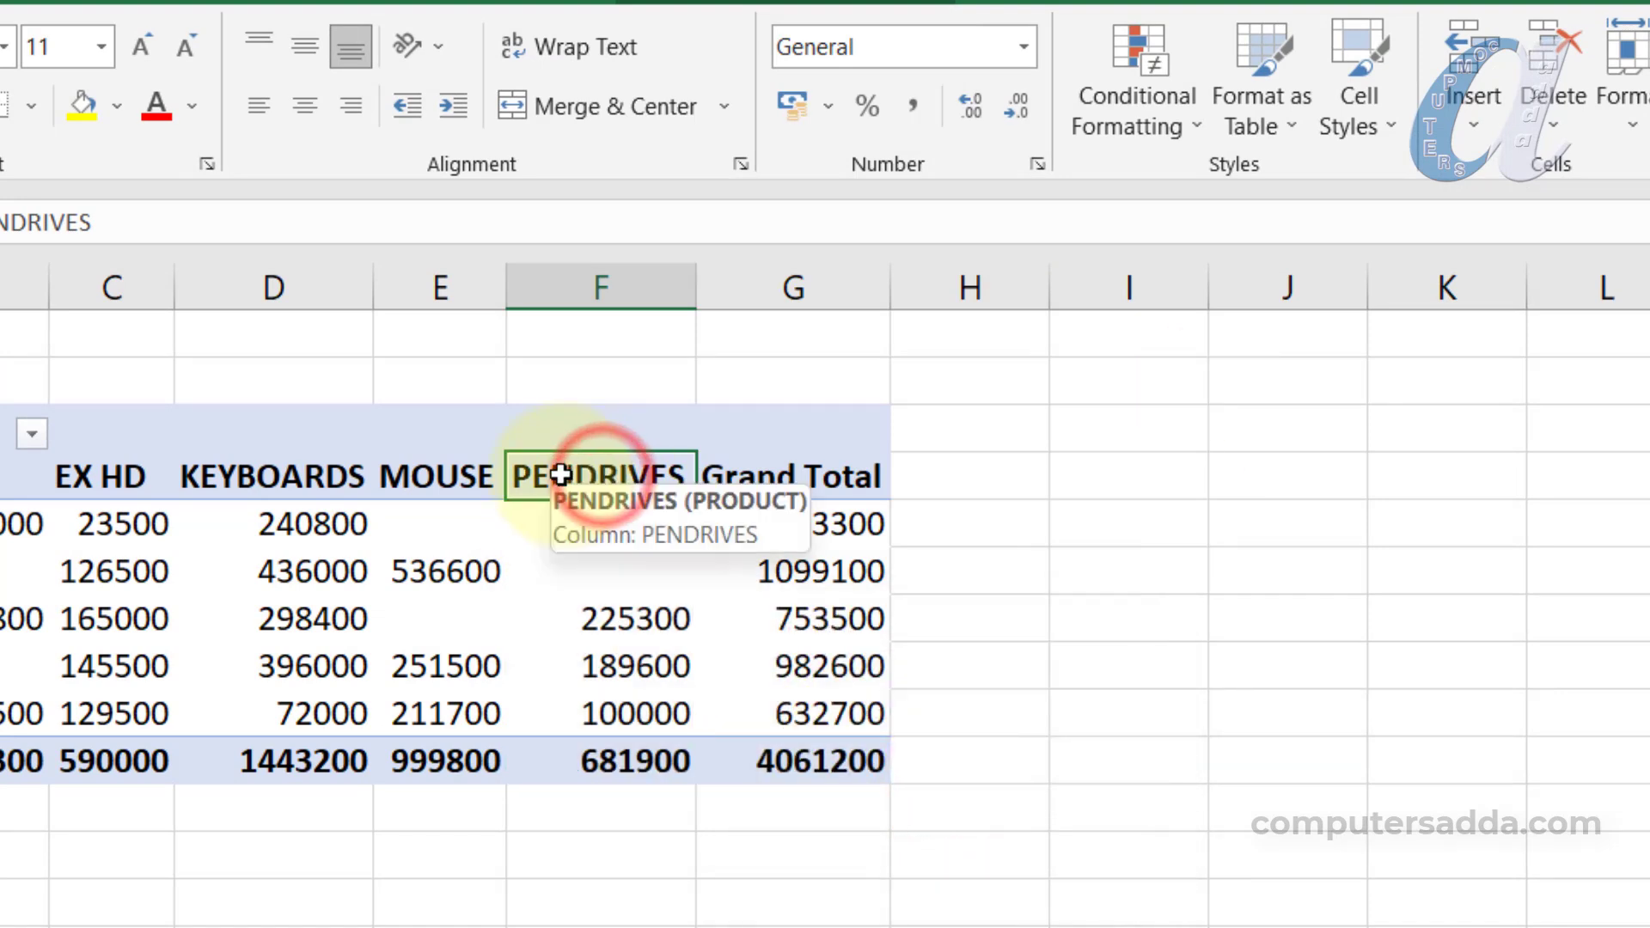
{"action": "right_click", "coordinate": [560, 474]}
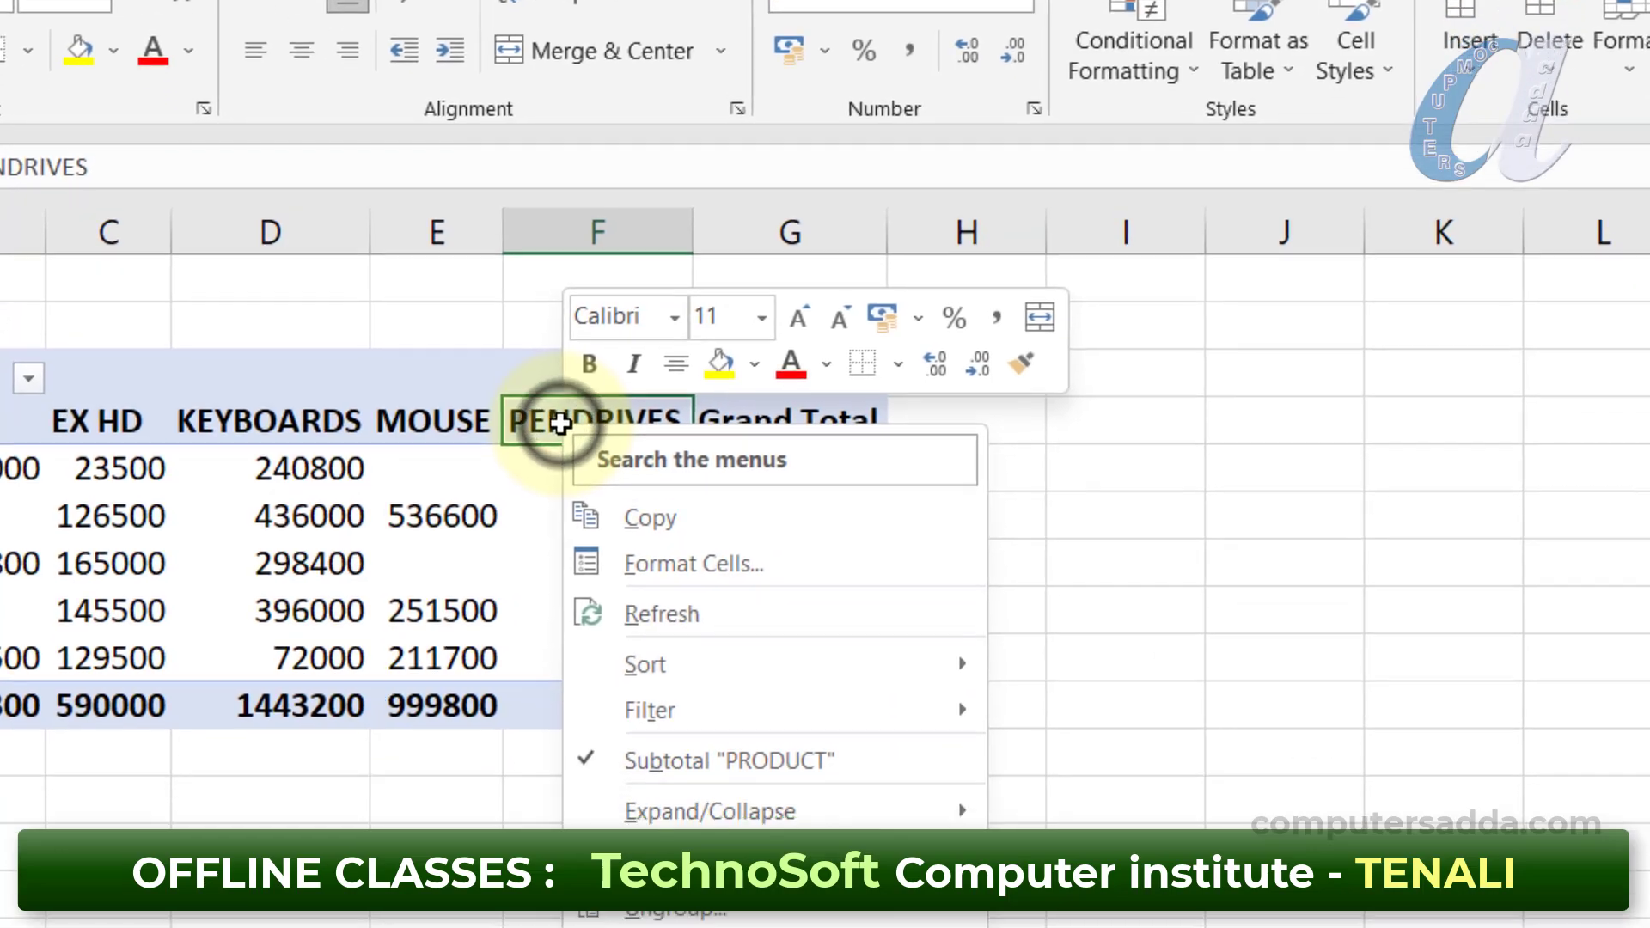
{"action": "mouse_move", "coordinate": [962, 722]}
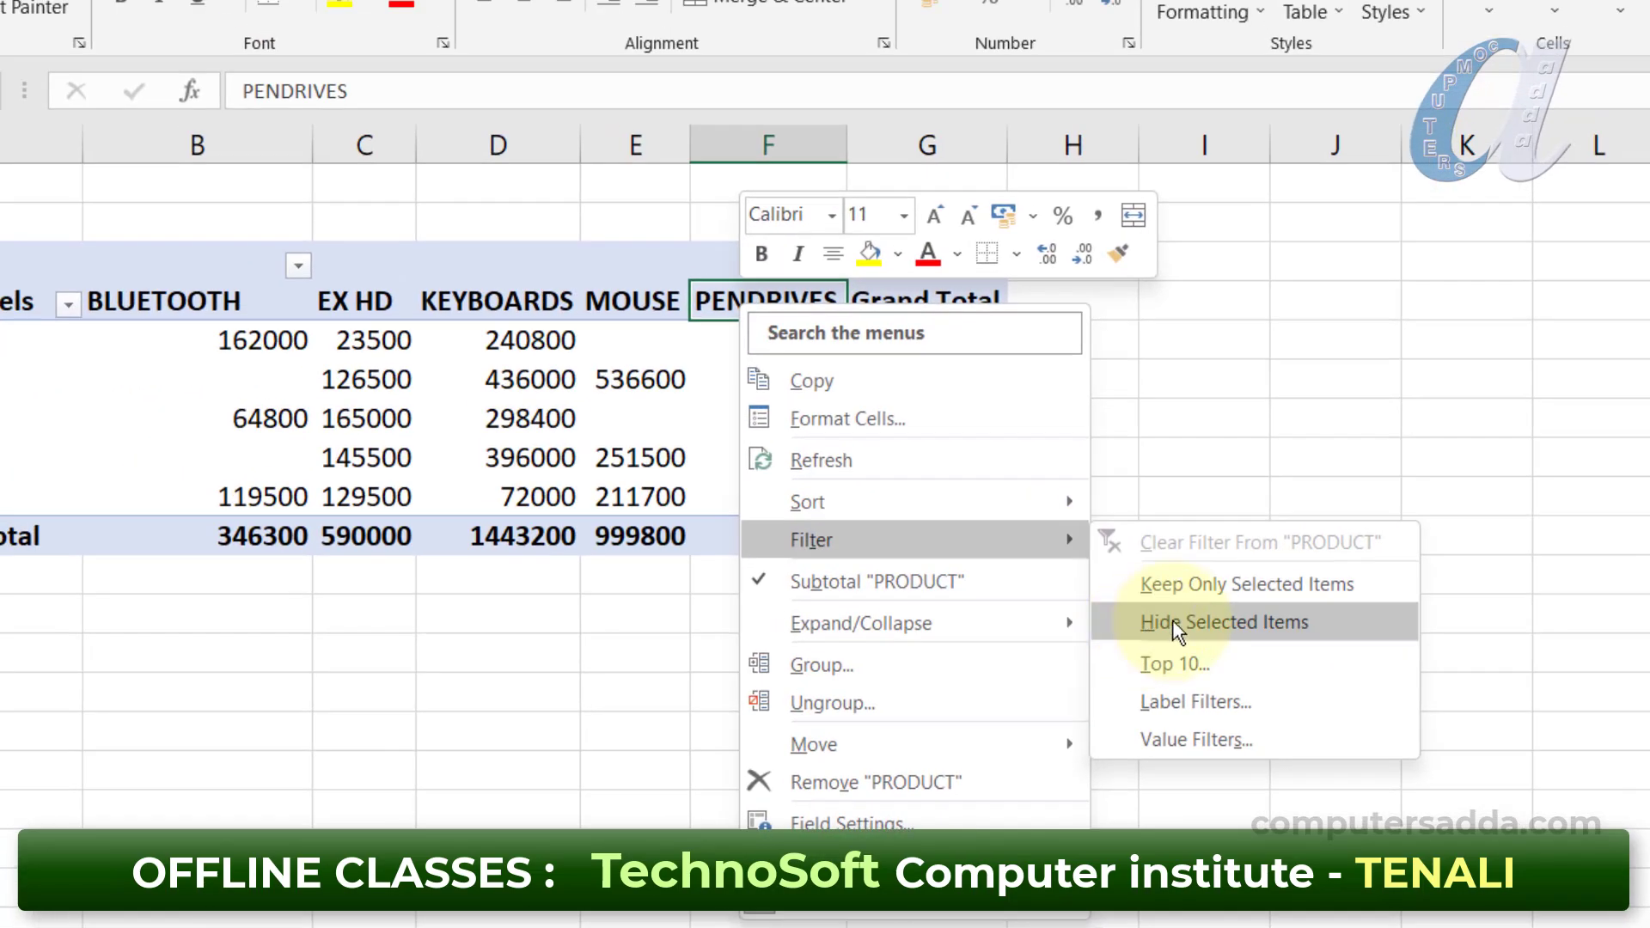
{"action": "left_click", "coordinate": [1179, 624]}
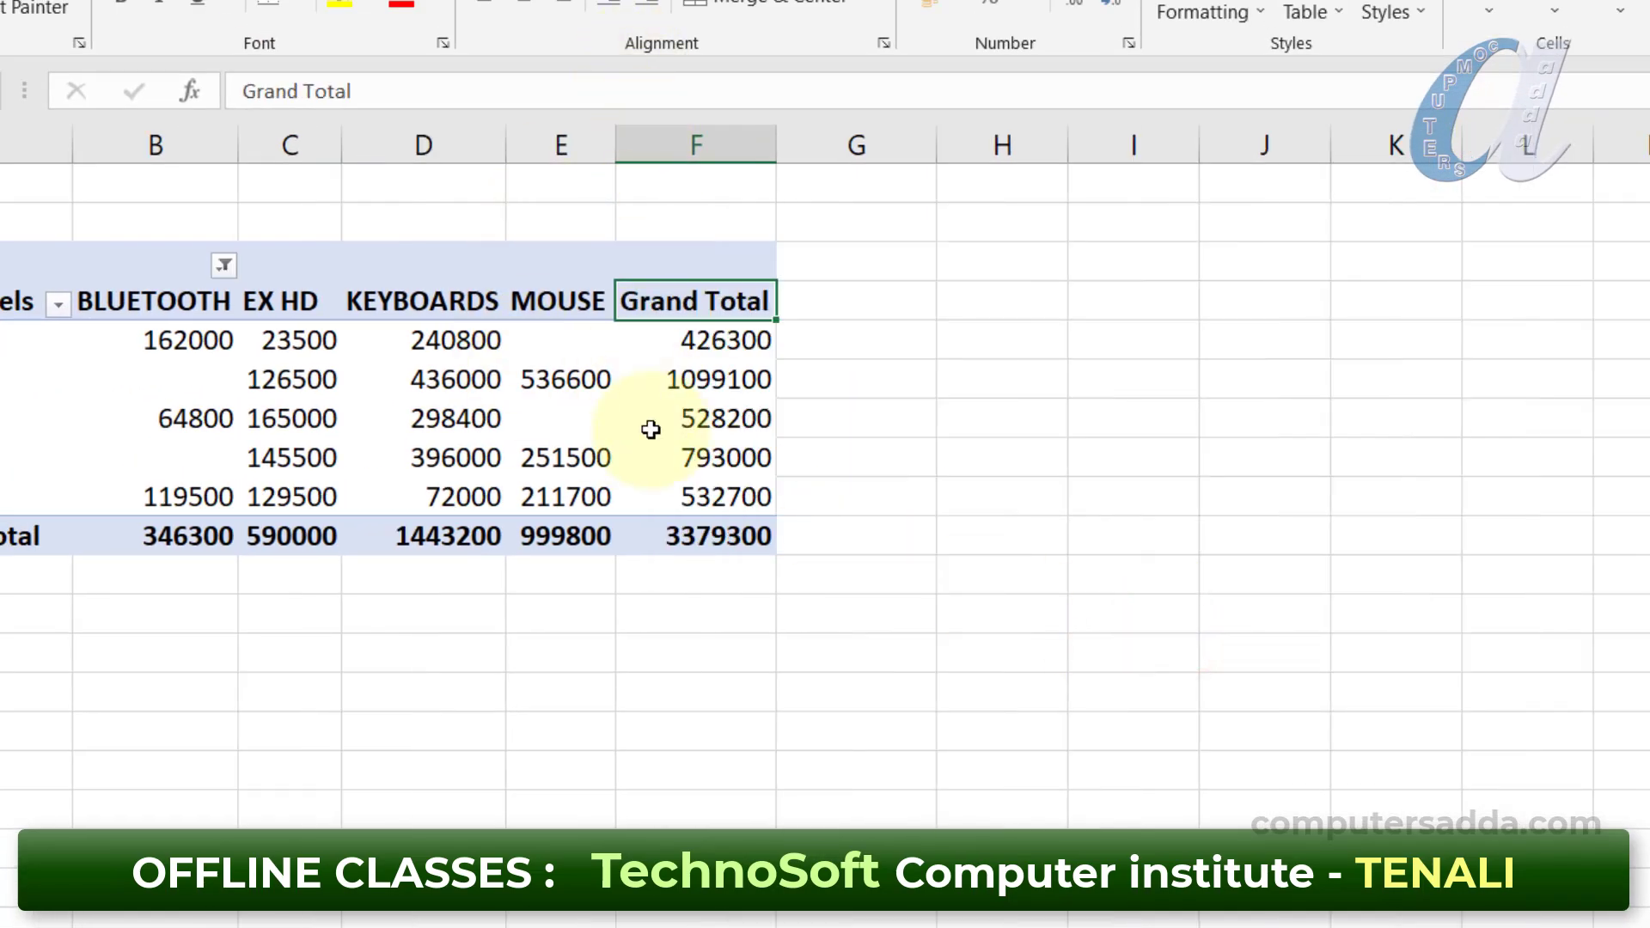
{"action": "mouse_move", "coordinate": [650, 426]}
{"action": "key", "text": "ctrl+z"}
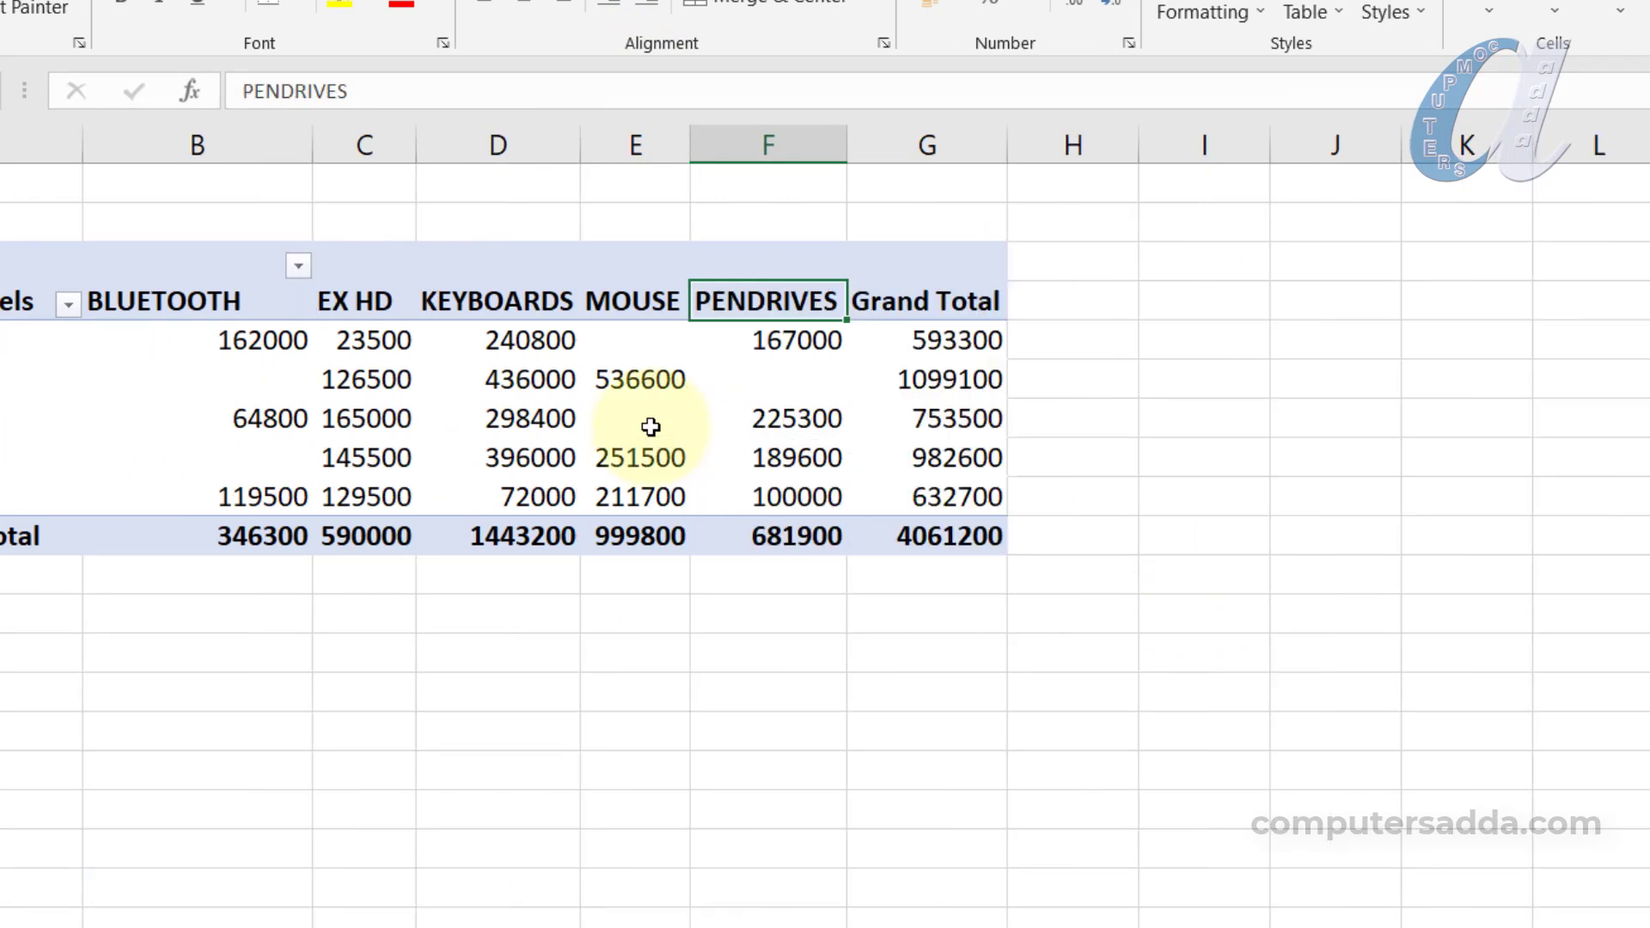
Hide worksheet column F, which holds the PENDRIVES values, and undo the hiding
{"action": "right_click", "coordinate": [755, 140]}
{"action": "left_click", "coordinate": [825, 619]}
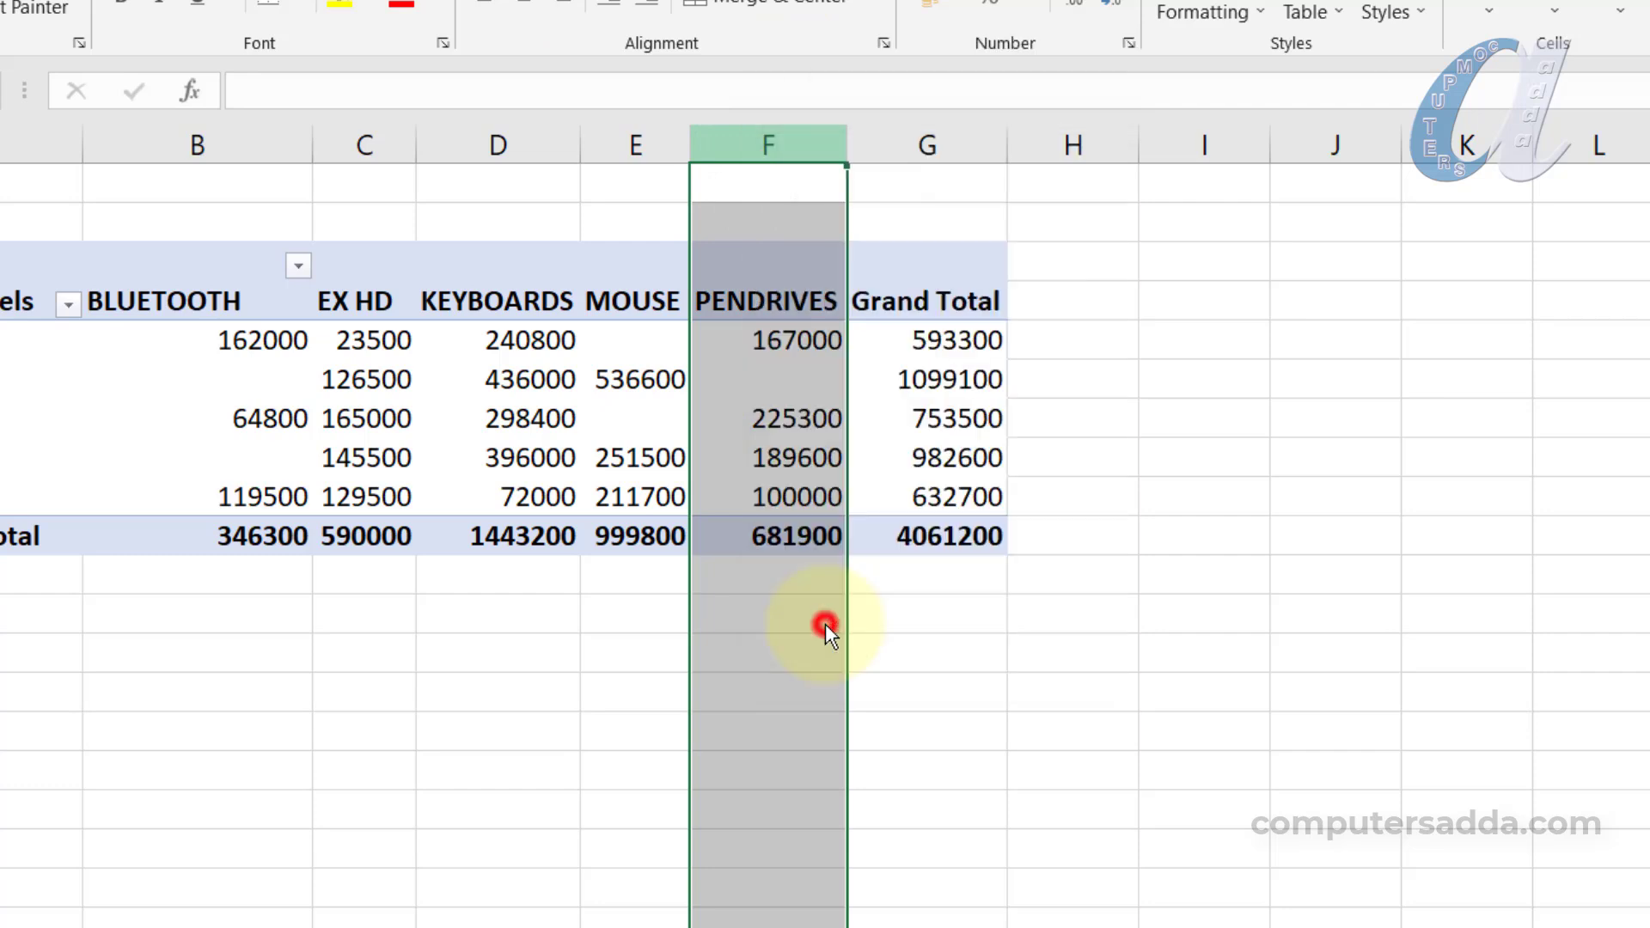
{"action": "key", "text": "ctrl+z"}
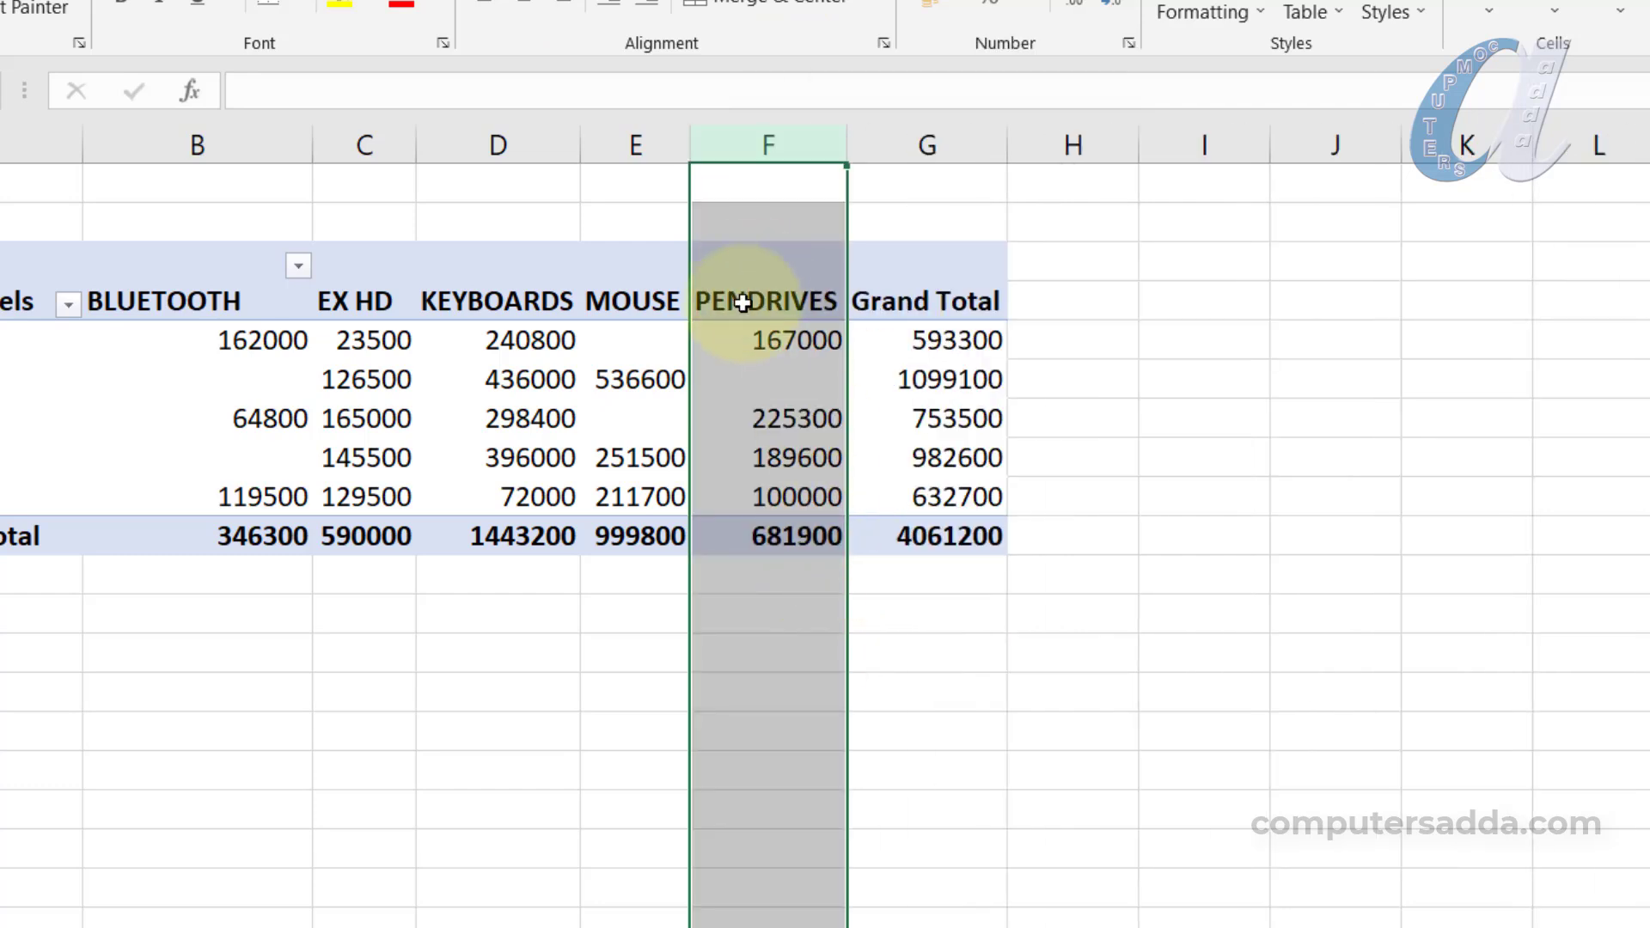
{"action": "left_click_drag", "start_coordinate": [611, 303], "coordinate": [621, 553]}
{"action": "right_click", "coordinate": [618, 538]}
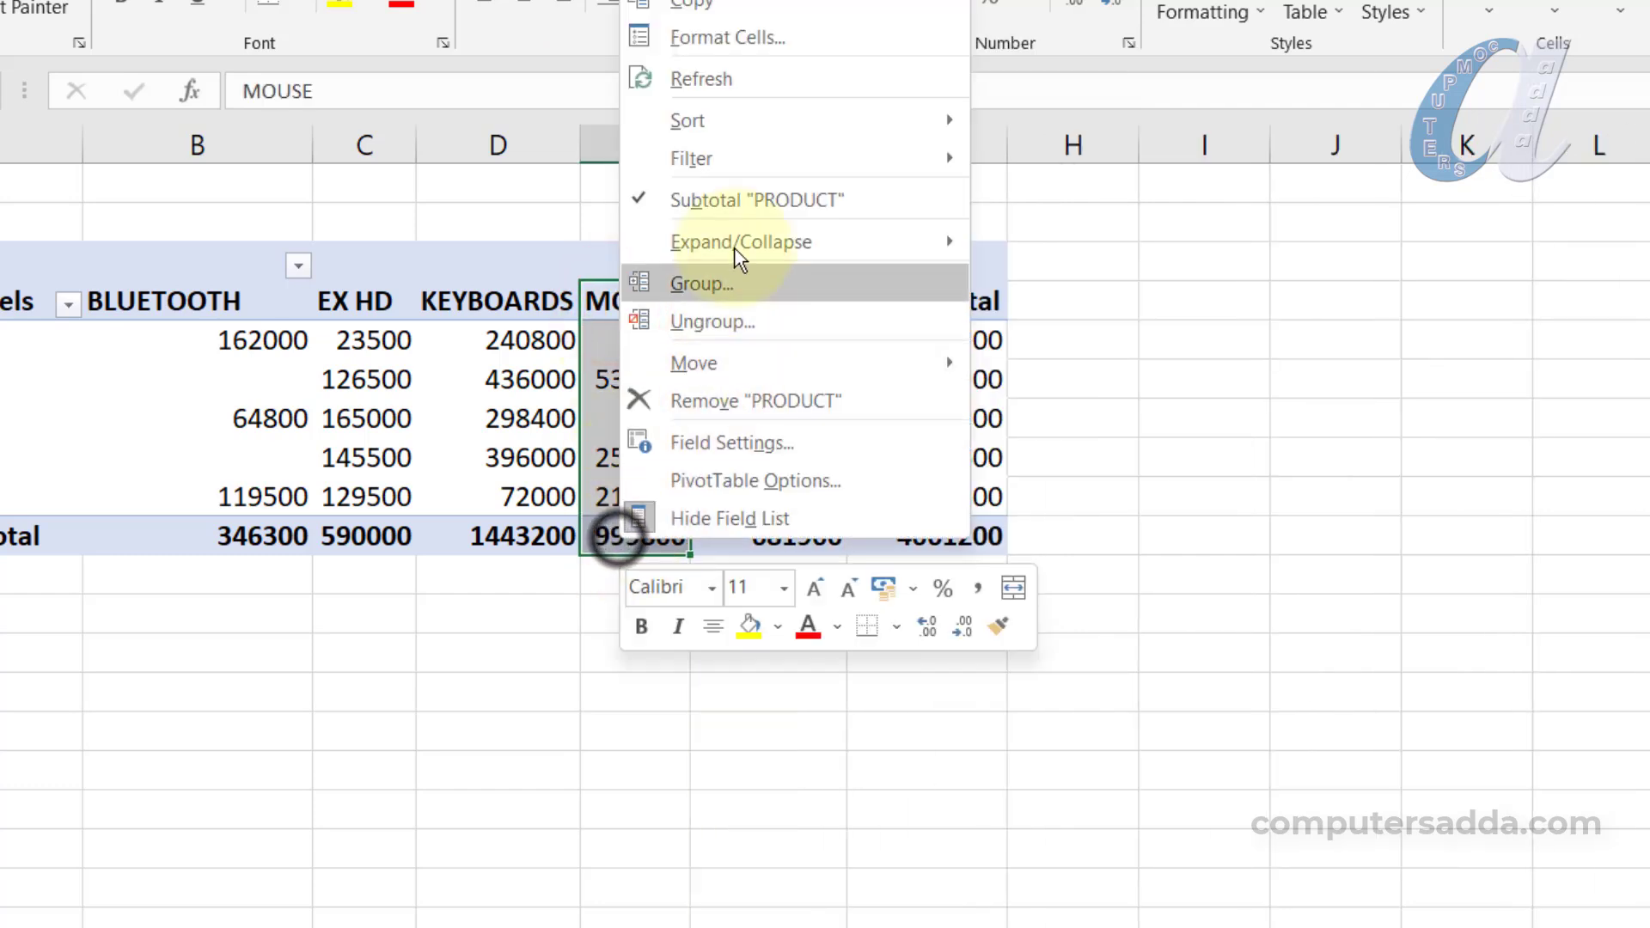
{"action": "mouse_move", "coordinate": [737, 162]}
{"action": "key", "text": "Escape"}
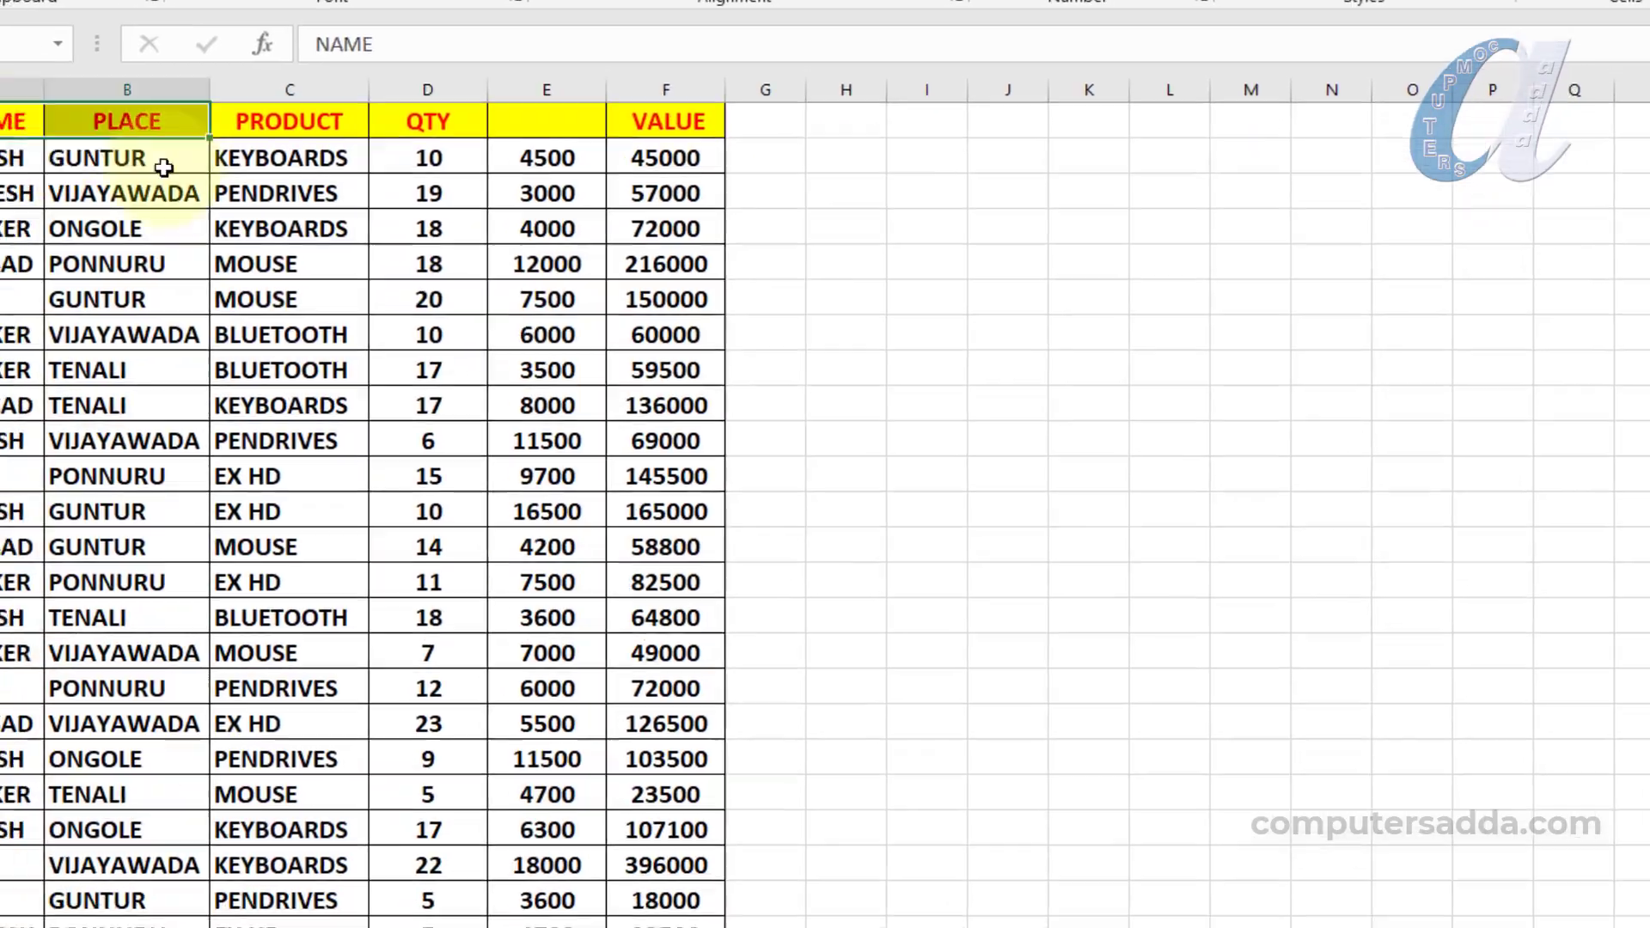
Try to create a pivot table from the whole Sheet2 data range, whose column E has no heading
{"action": "left_click_drag", "start_coordinate": [85, 60], "coordinate": [758, 798]}
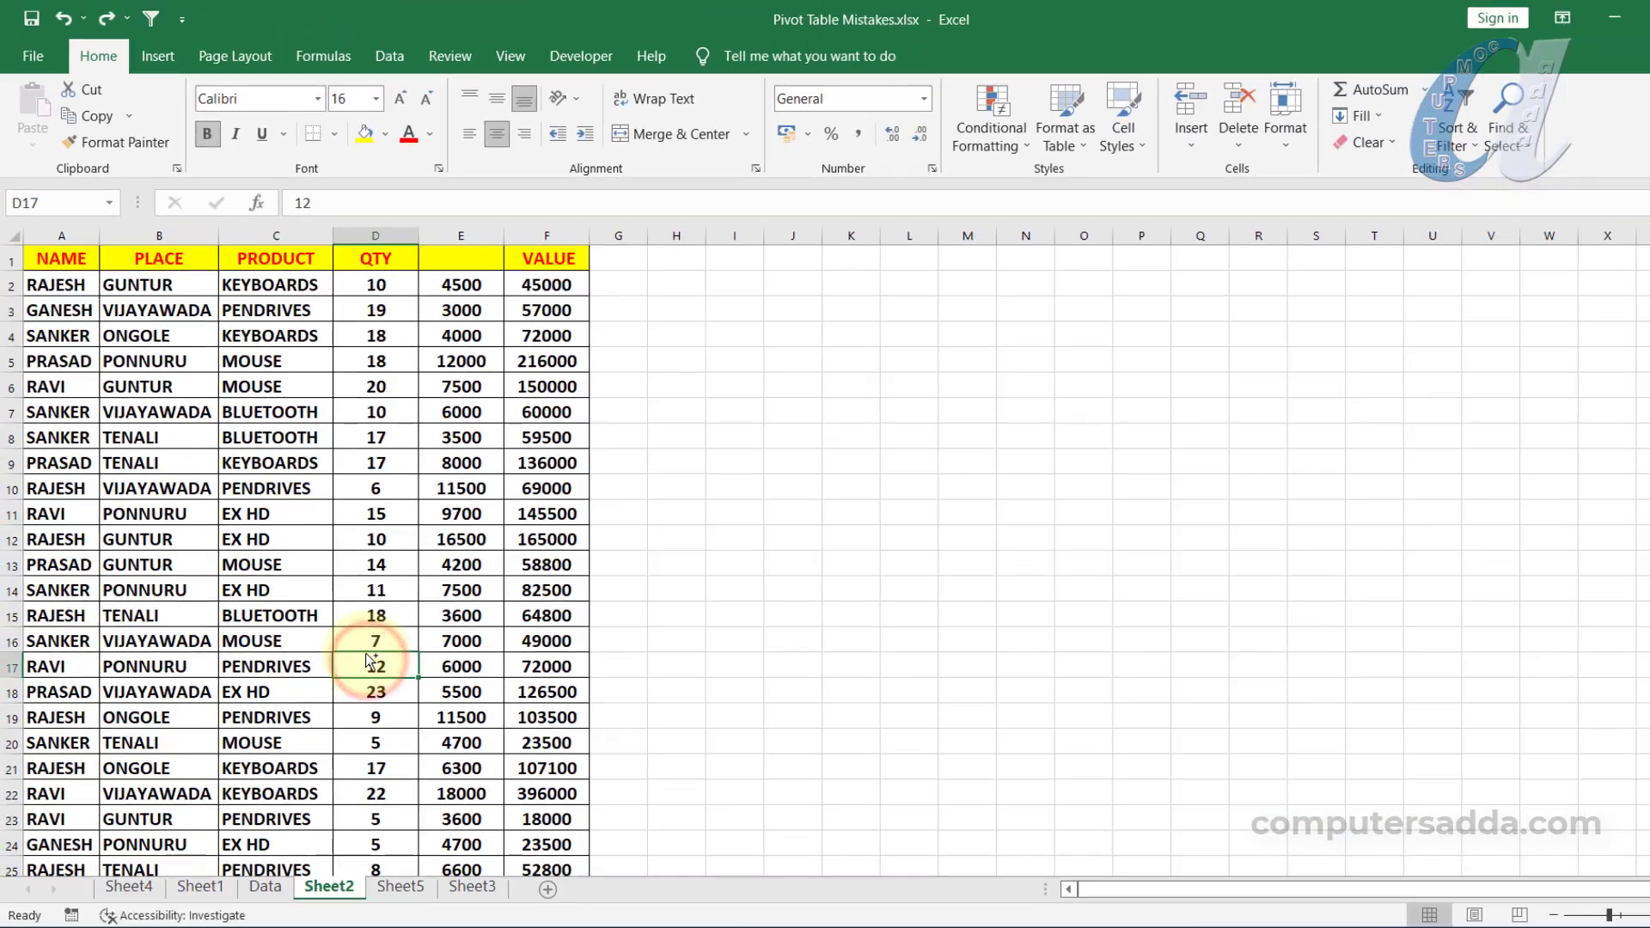
{"action": "key", "text": "ctrl+a"}
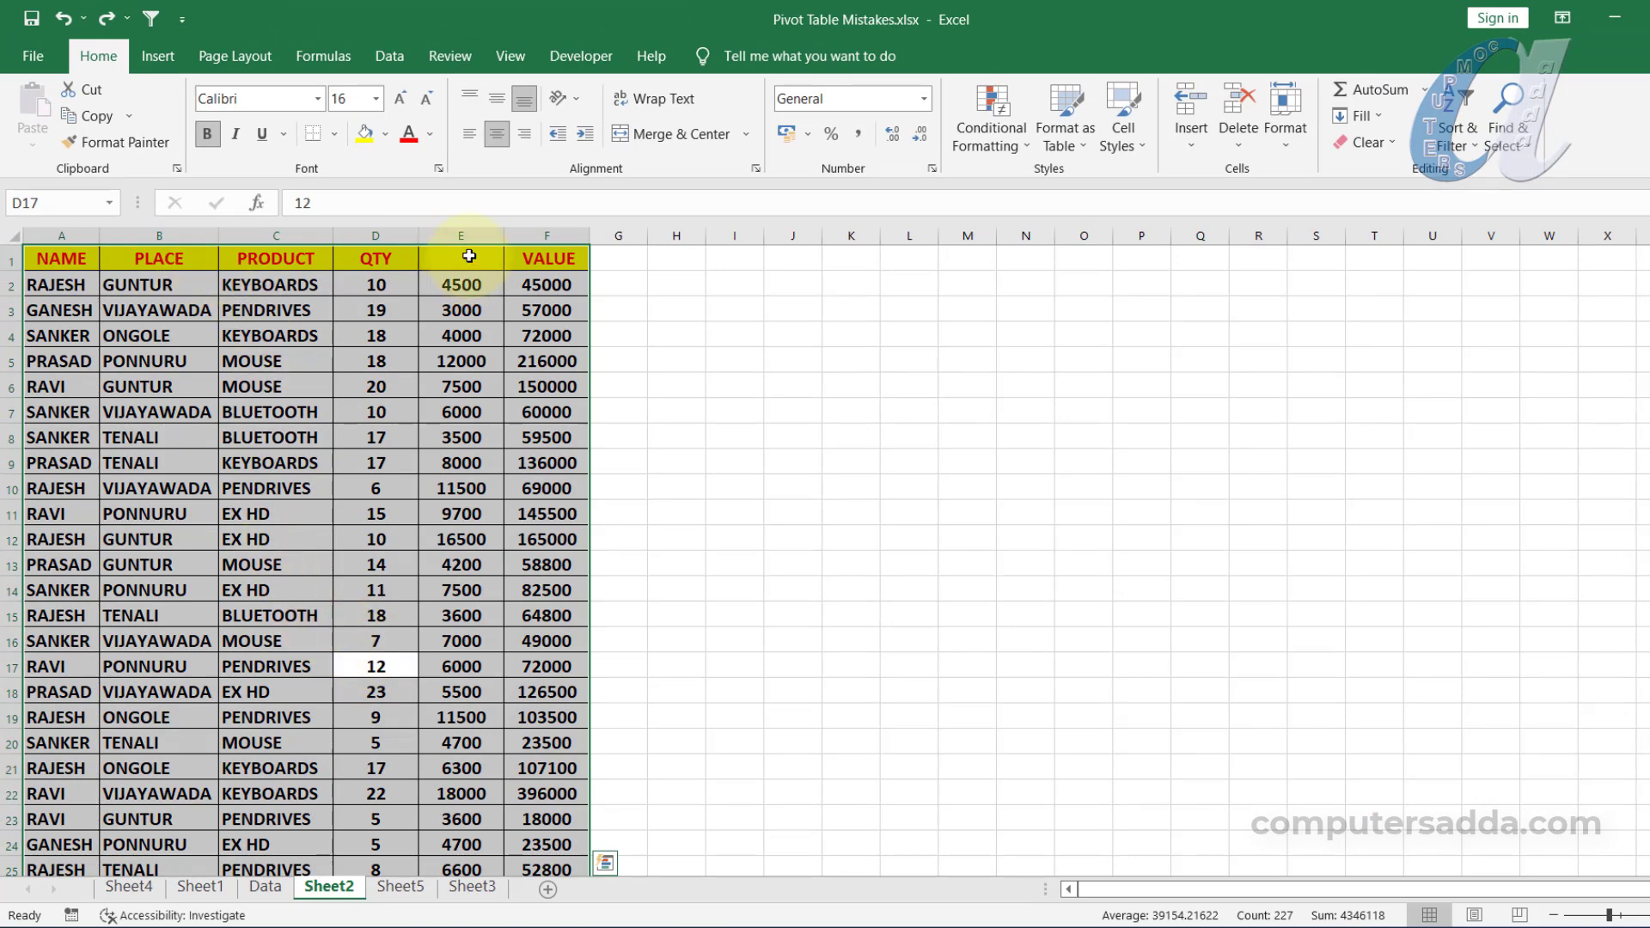
{"action": "left_click", "coordinate": [137, 57]}
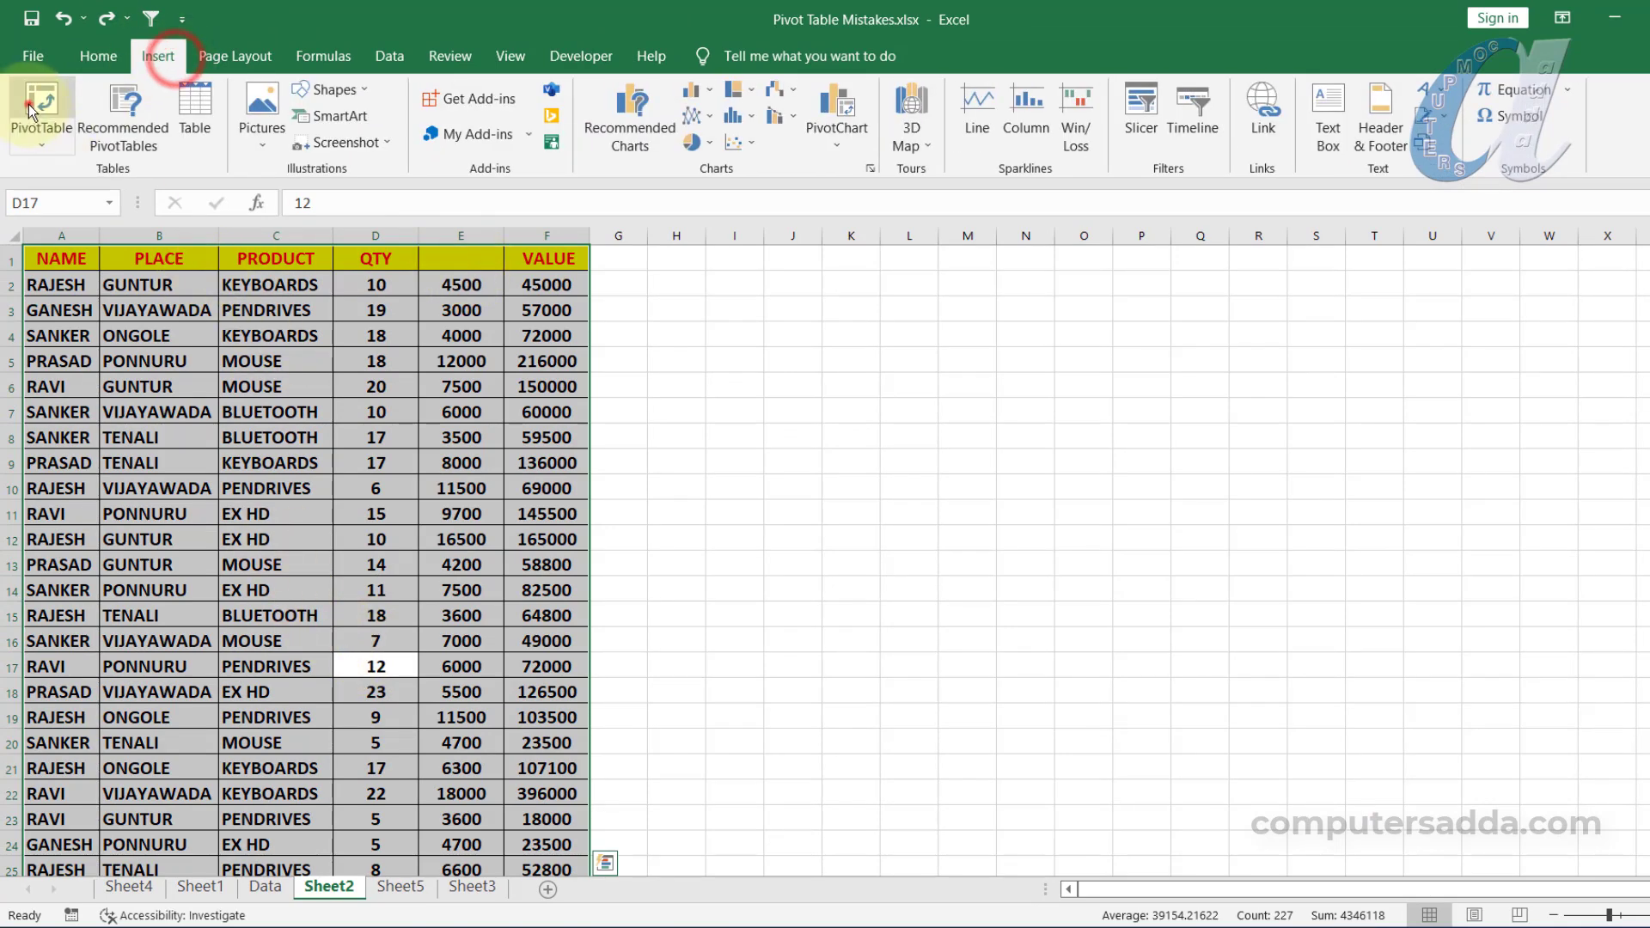
{"action": "left_click", "coordinate": [40, 103]}
{"action": "left_click", "coordinate": [343, 869]}
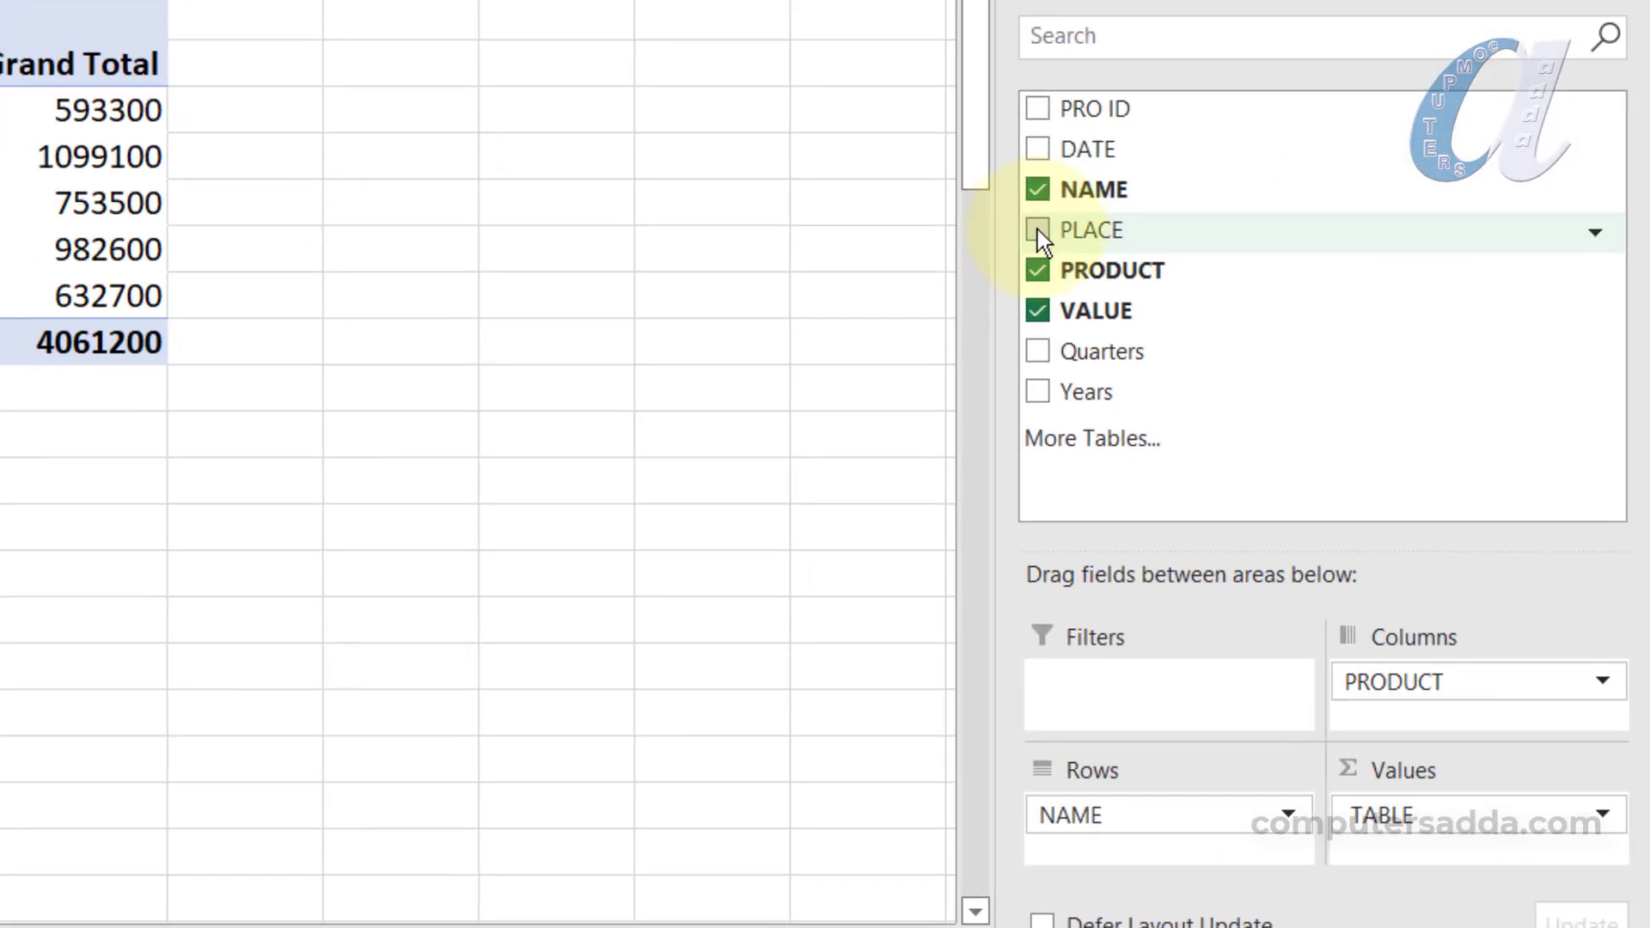
Add the PLACE field to Rows below NAME, and examine the place values and subtotals of the first two names
{"action": "left_click_drag", "start_coordinate": [1038, 229], "coordinate": [1117, 851]}
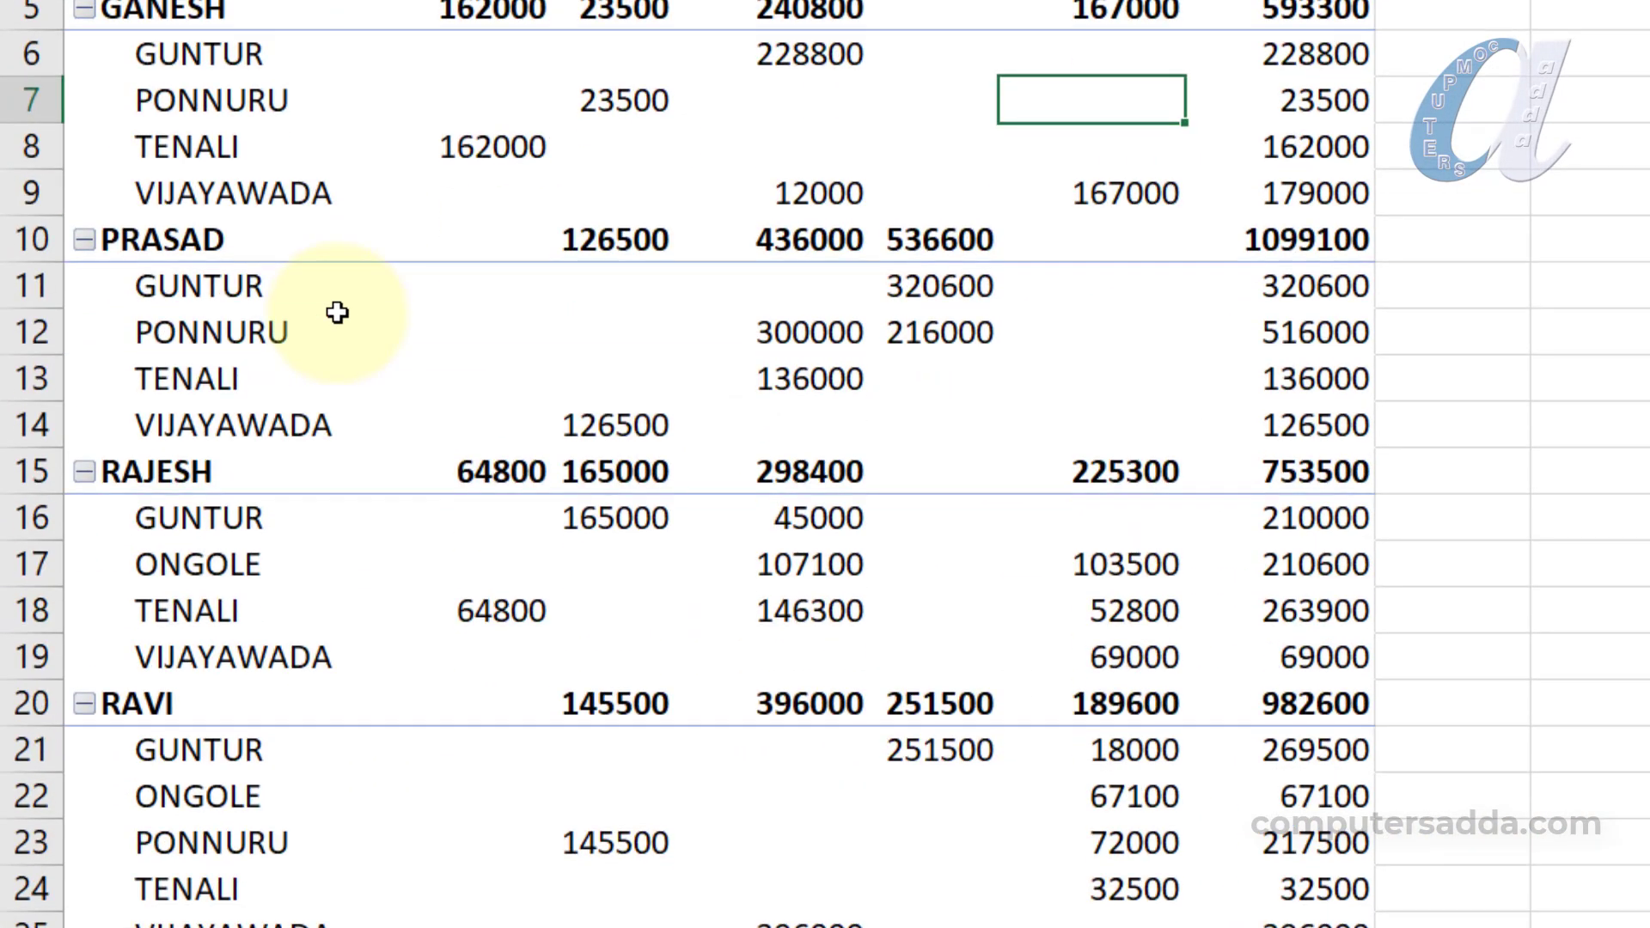
{"action": "left_click", "coordinate": [164, 145]}
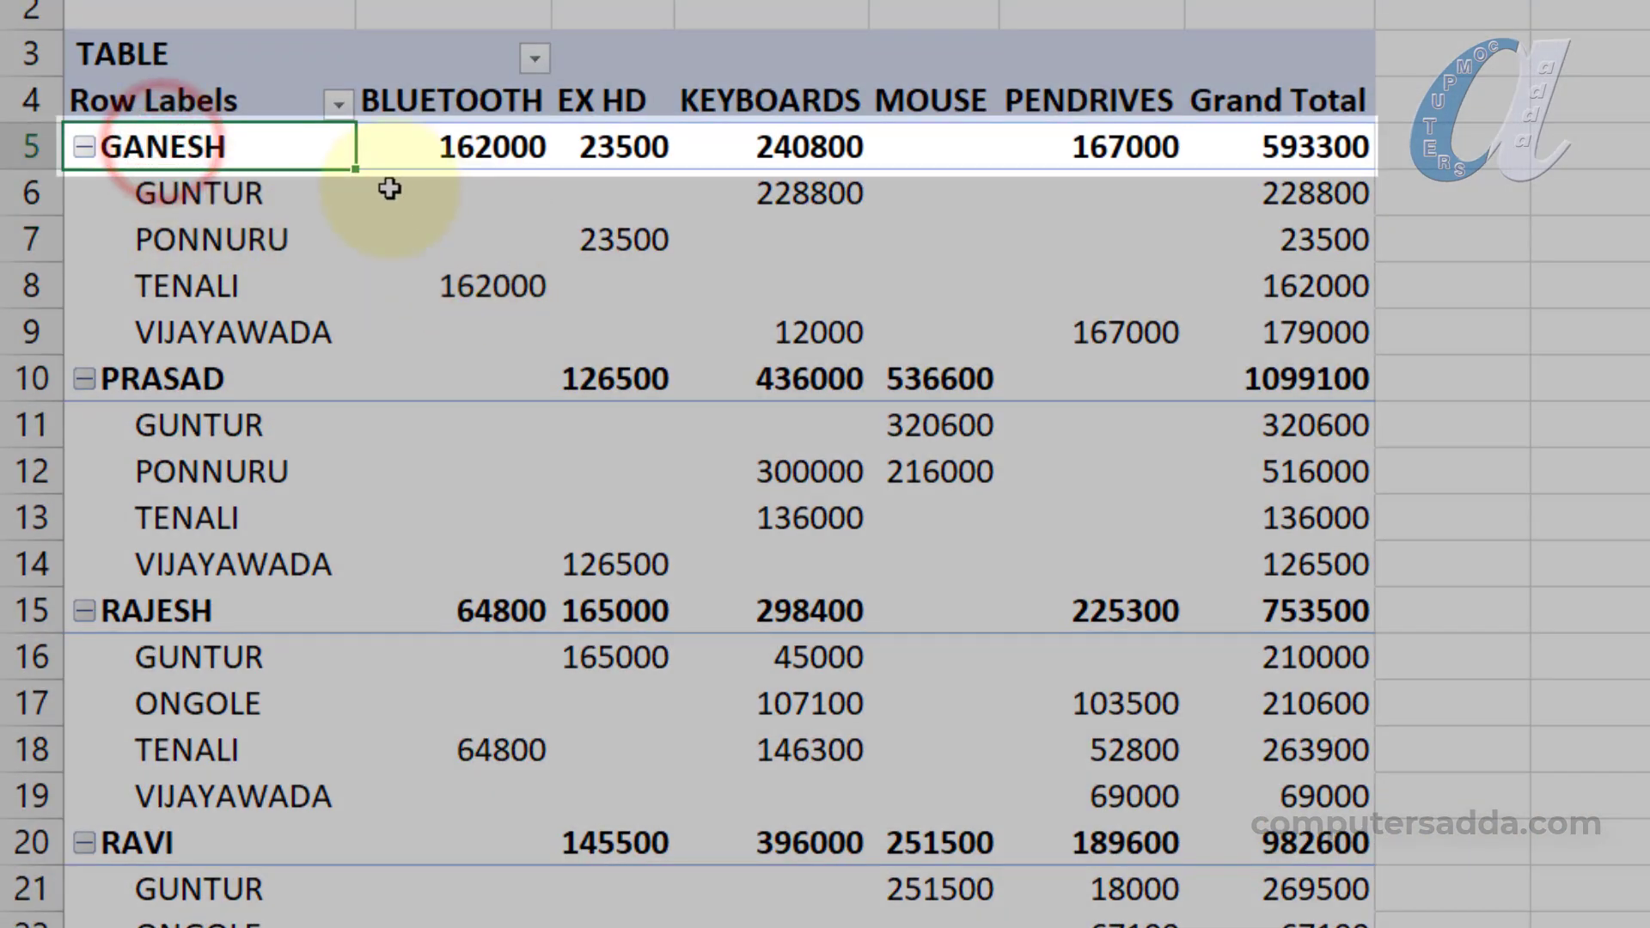
{"action": "left_click_drag", "start_coordinate": [443, 177], "coordinate": [1158, 353]}
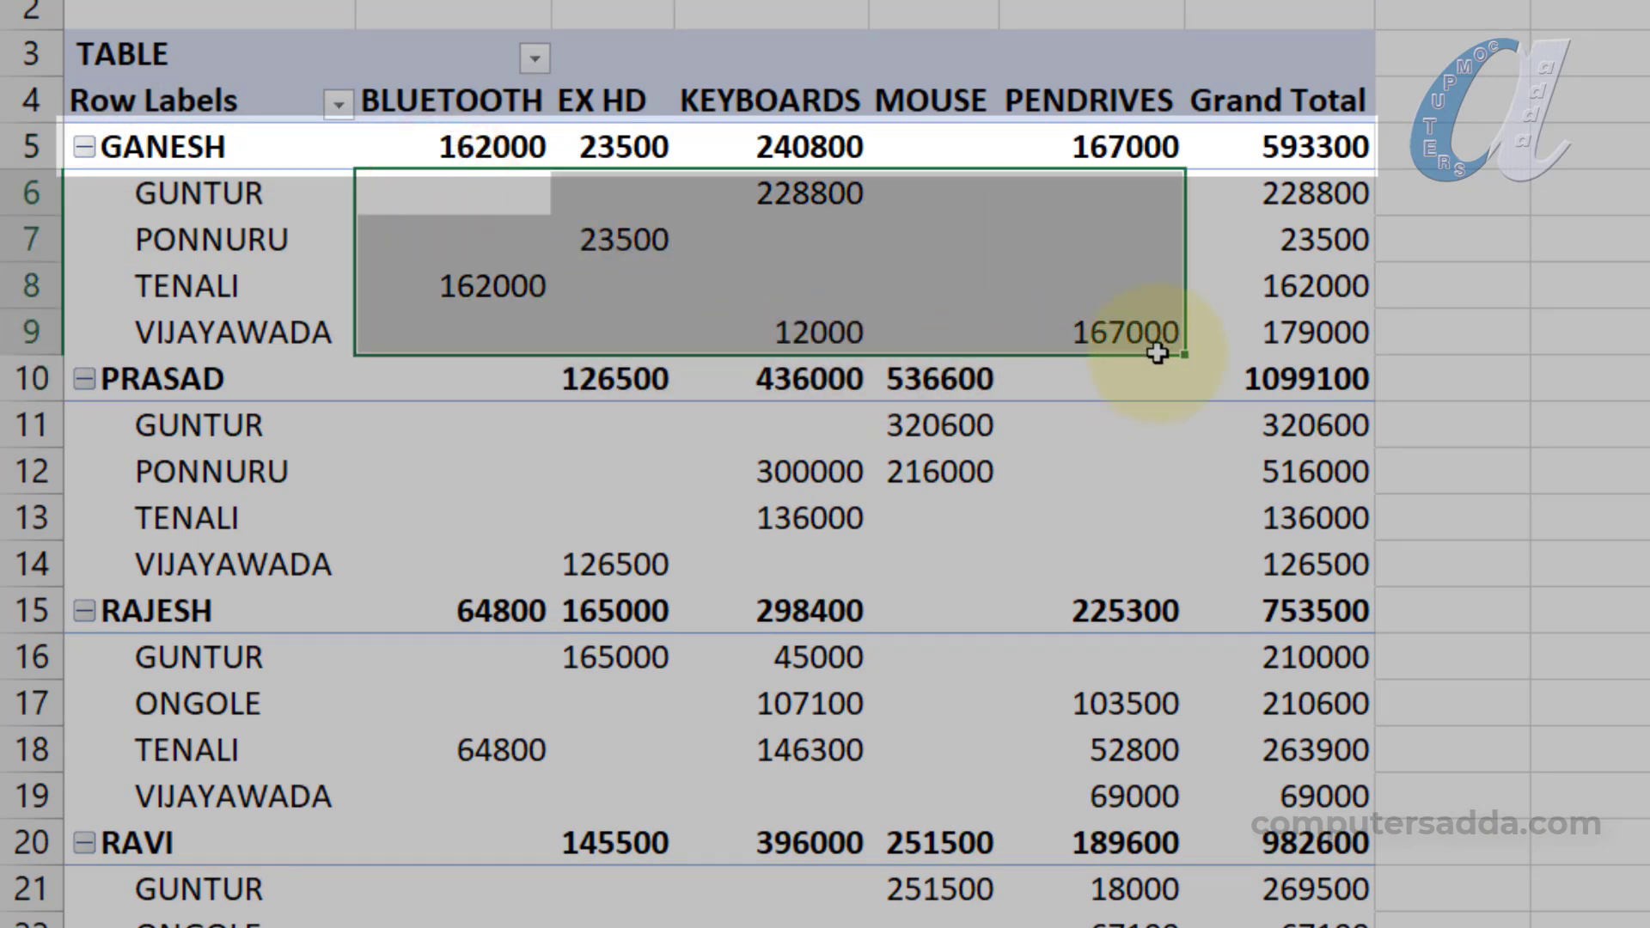
{"action": "left_click_drag", "start_coordinate": [420, 148], "coordinate": [1143, 162]}
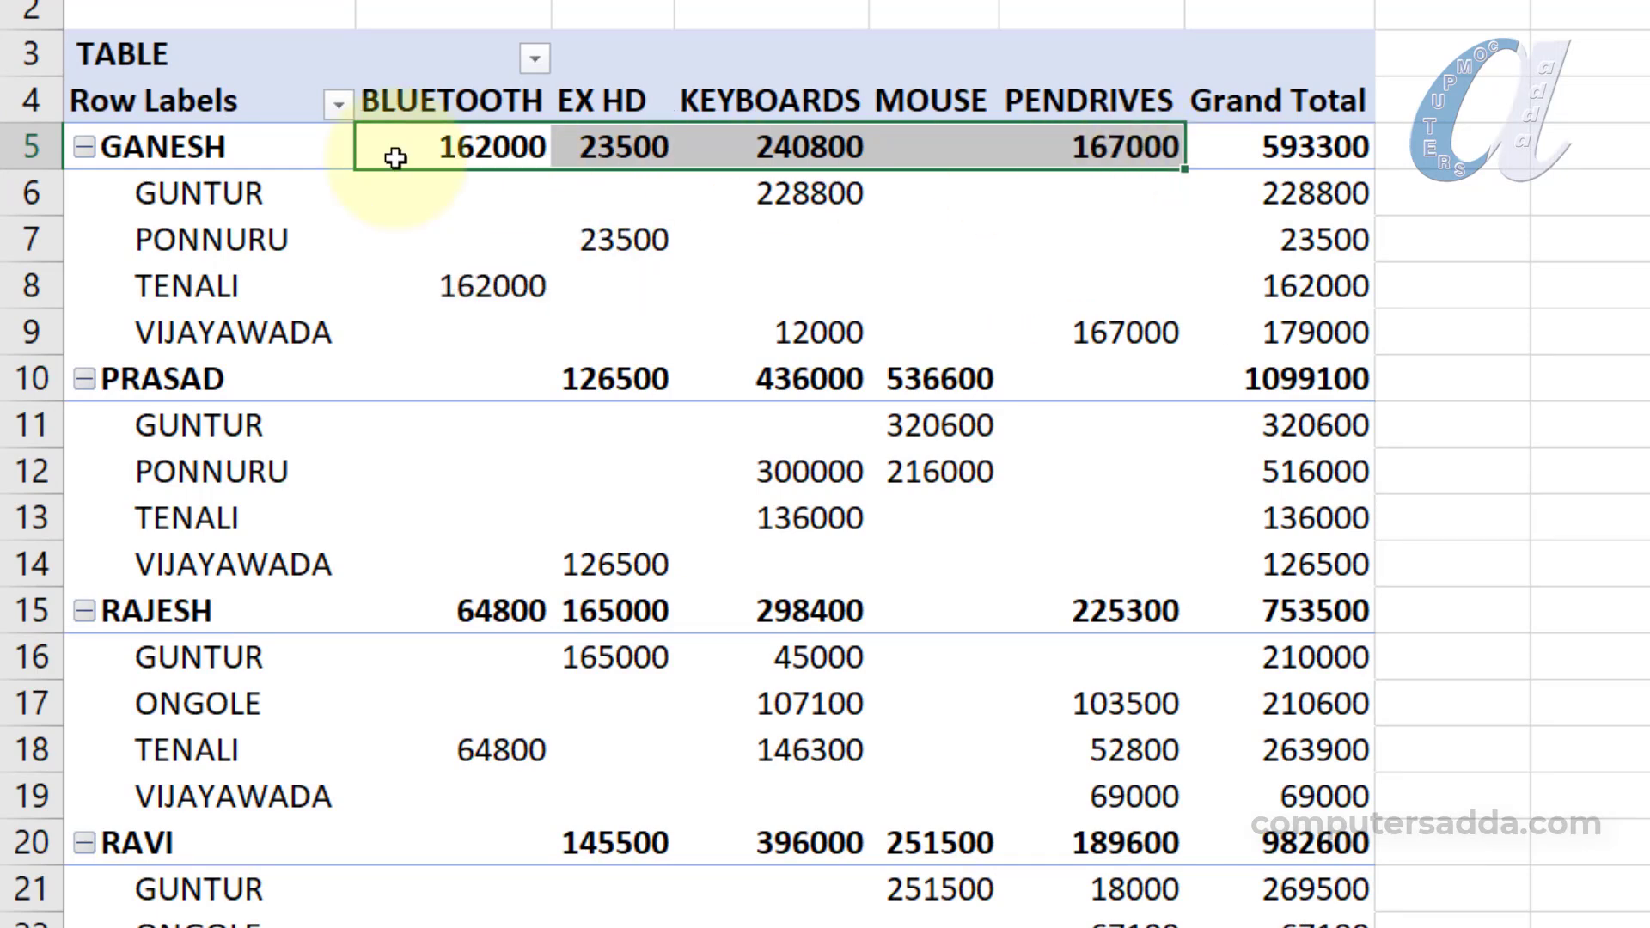
{"action": "left_click_drag", "start_coordinate": [217, 428], "coordinate": [225, 516]}
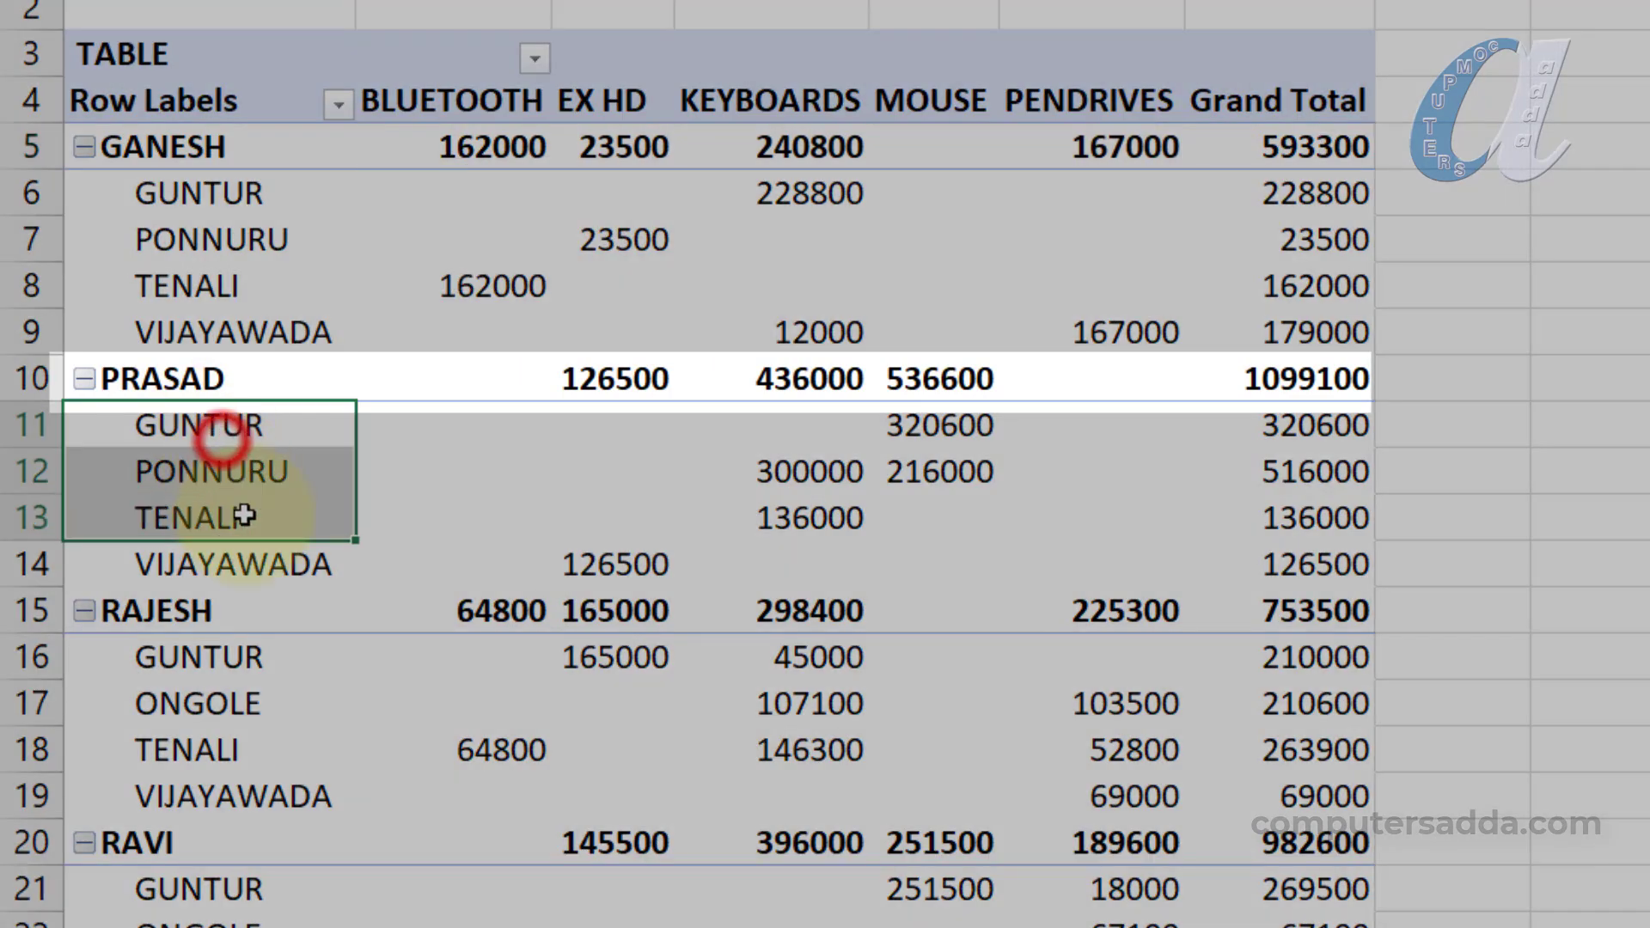
{"action": "left_click_drag", "start_coordinate": [457, 424], "coordinate": [1202, 555]}
{"action": "left_click_drag", "start_coordinate": [542, 383], "coordinate": [1277, 391]}
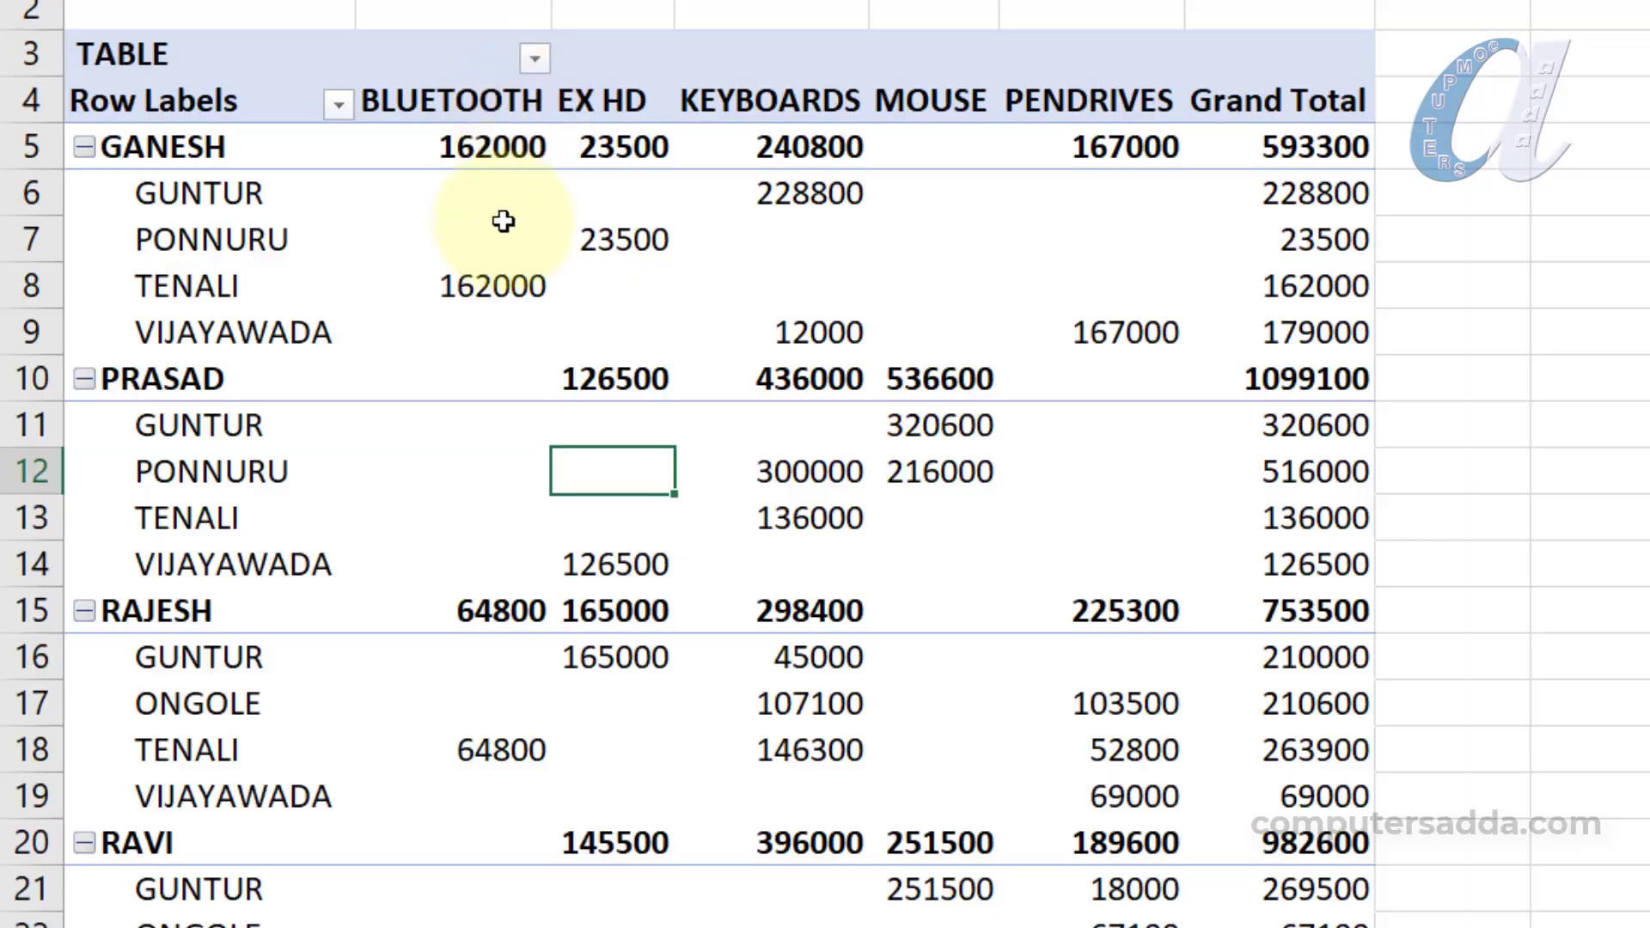
Show all subtotals at the bottom of each group, and move them back to the top of the group
{"action": "left_click", "coordinate": [696, 311]}
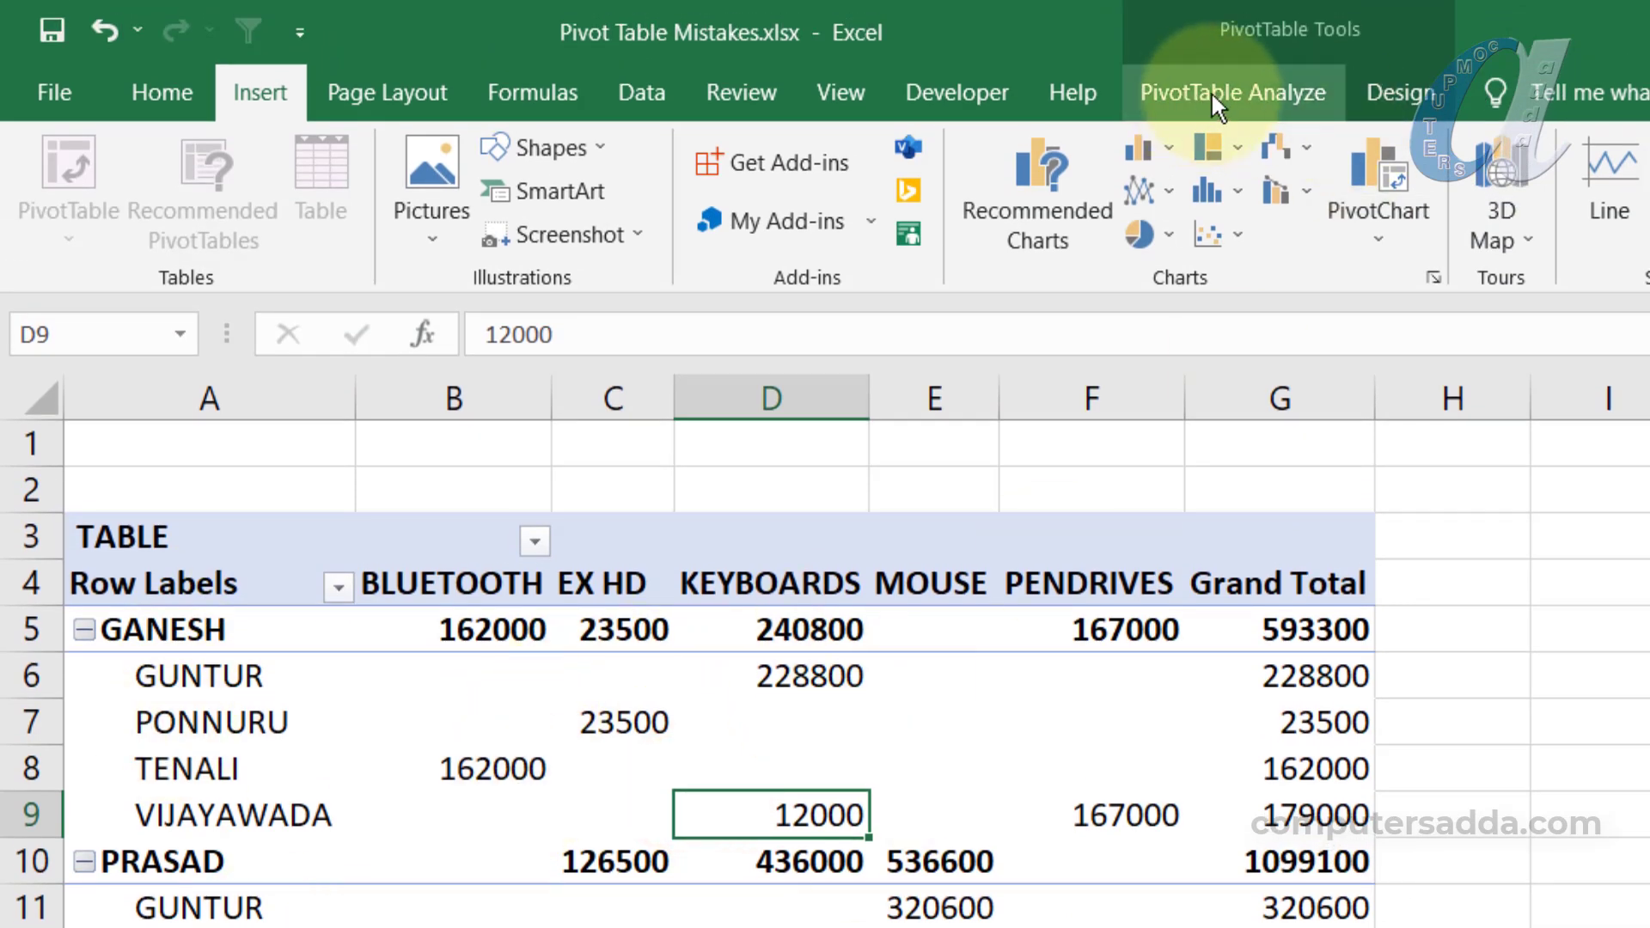
{"action": "left_click", "coordinate": [1406, 89]}
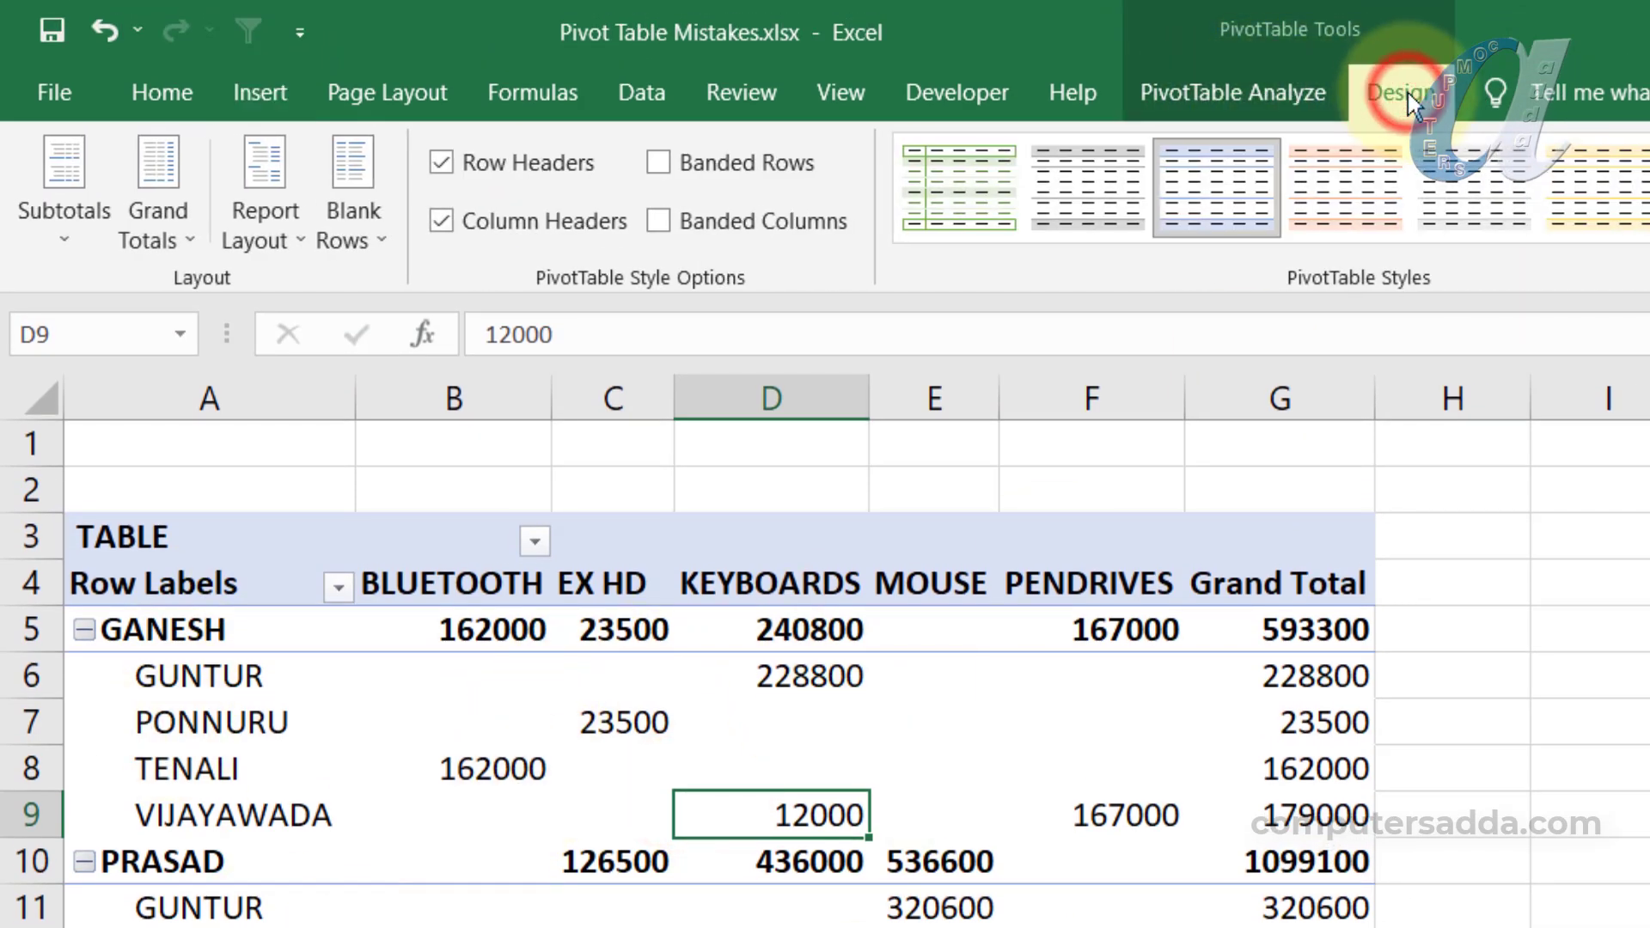
{"action": "left_click", "coordinate": [68, 230]}
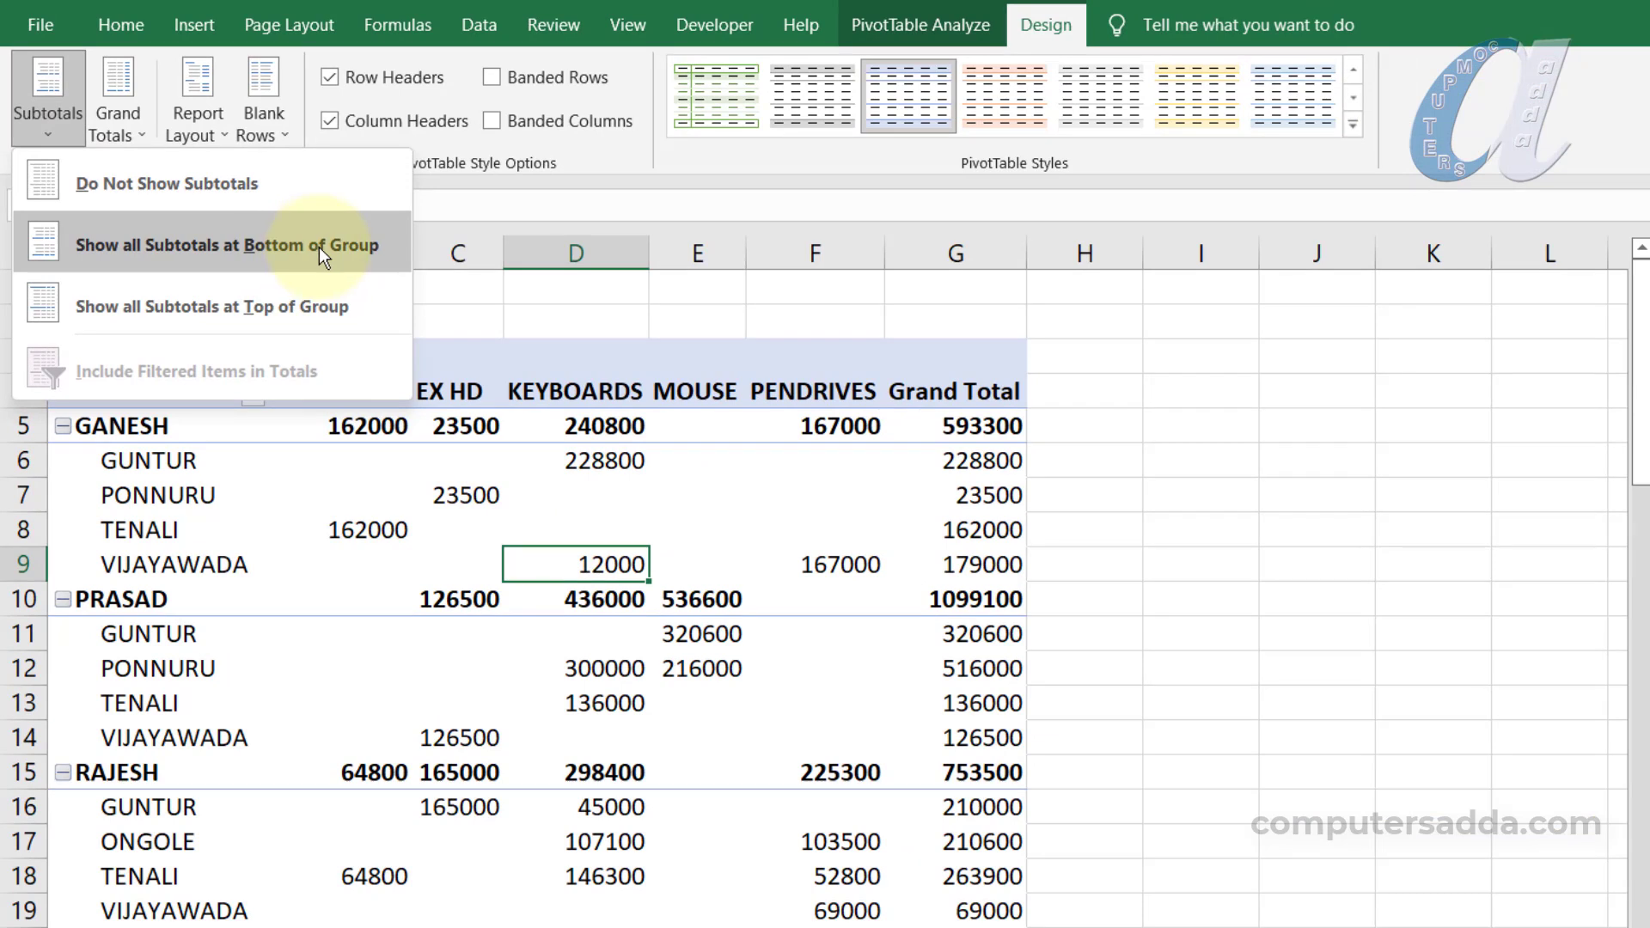
{"action": "left_click", "coordinate": [322, 245]}
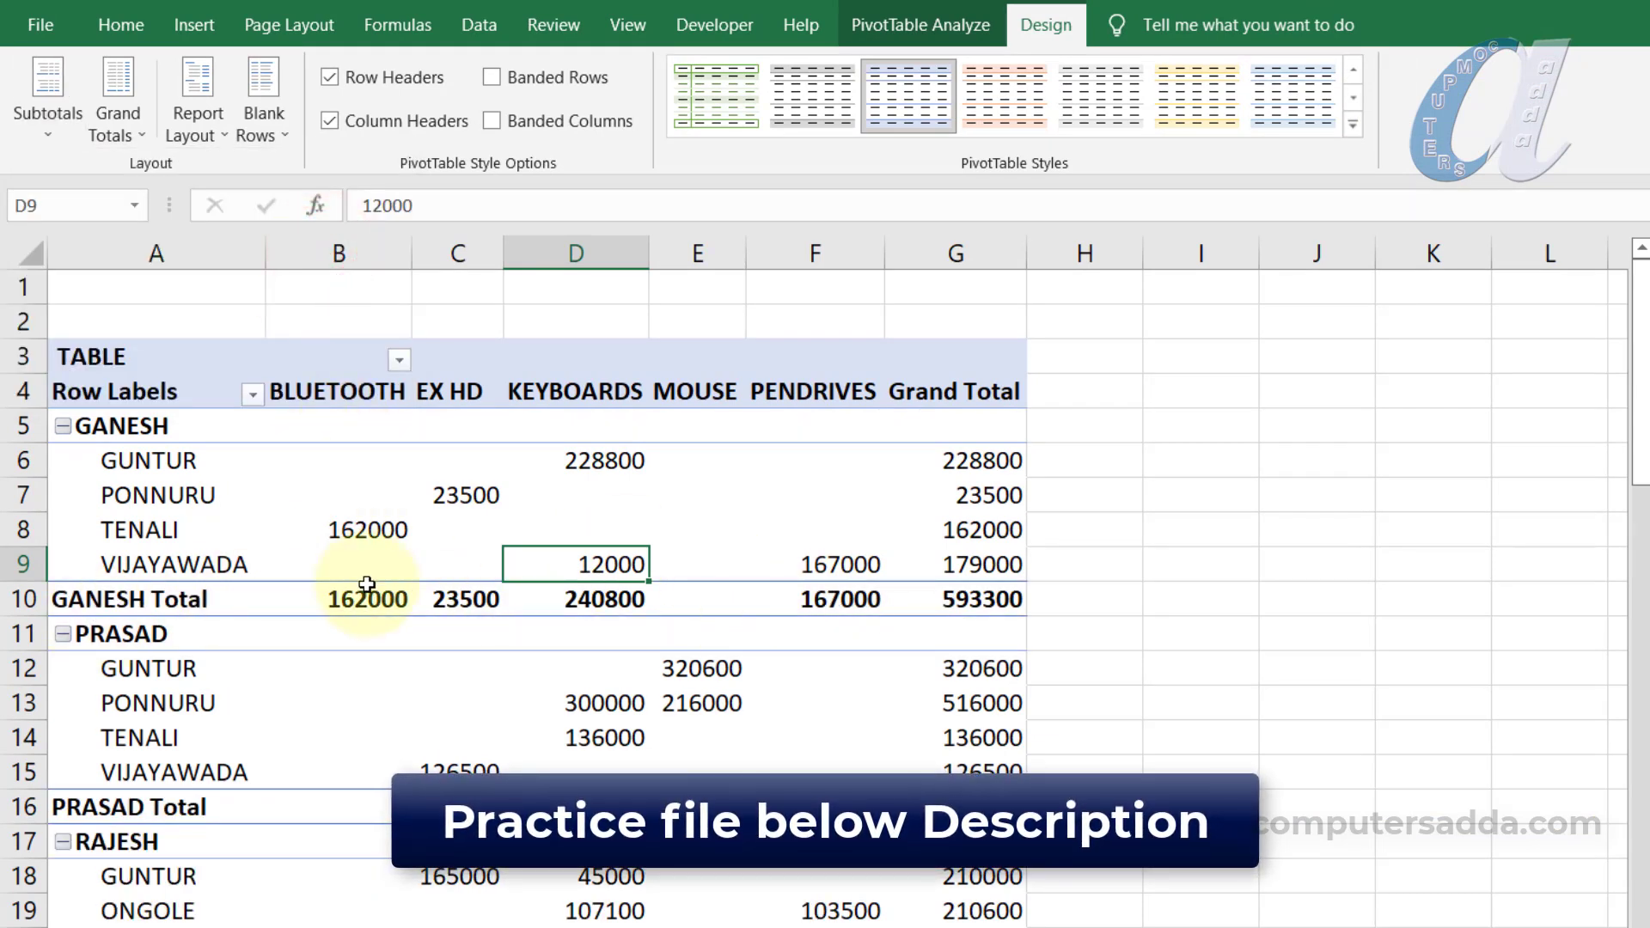
{"action": "left_click", "coordinate": [74, 124]}
{"action": "left_click", "coordinate": [281, 306]}
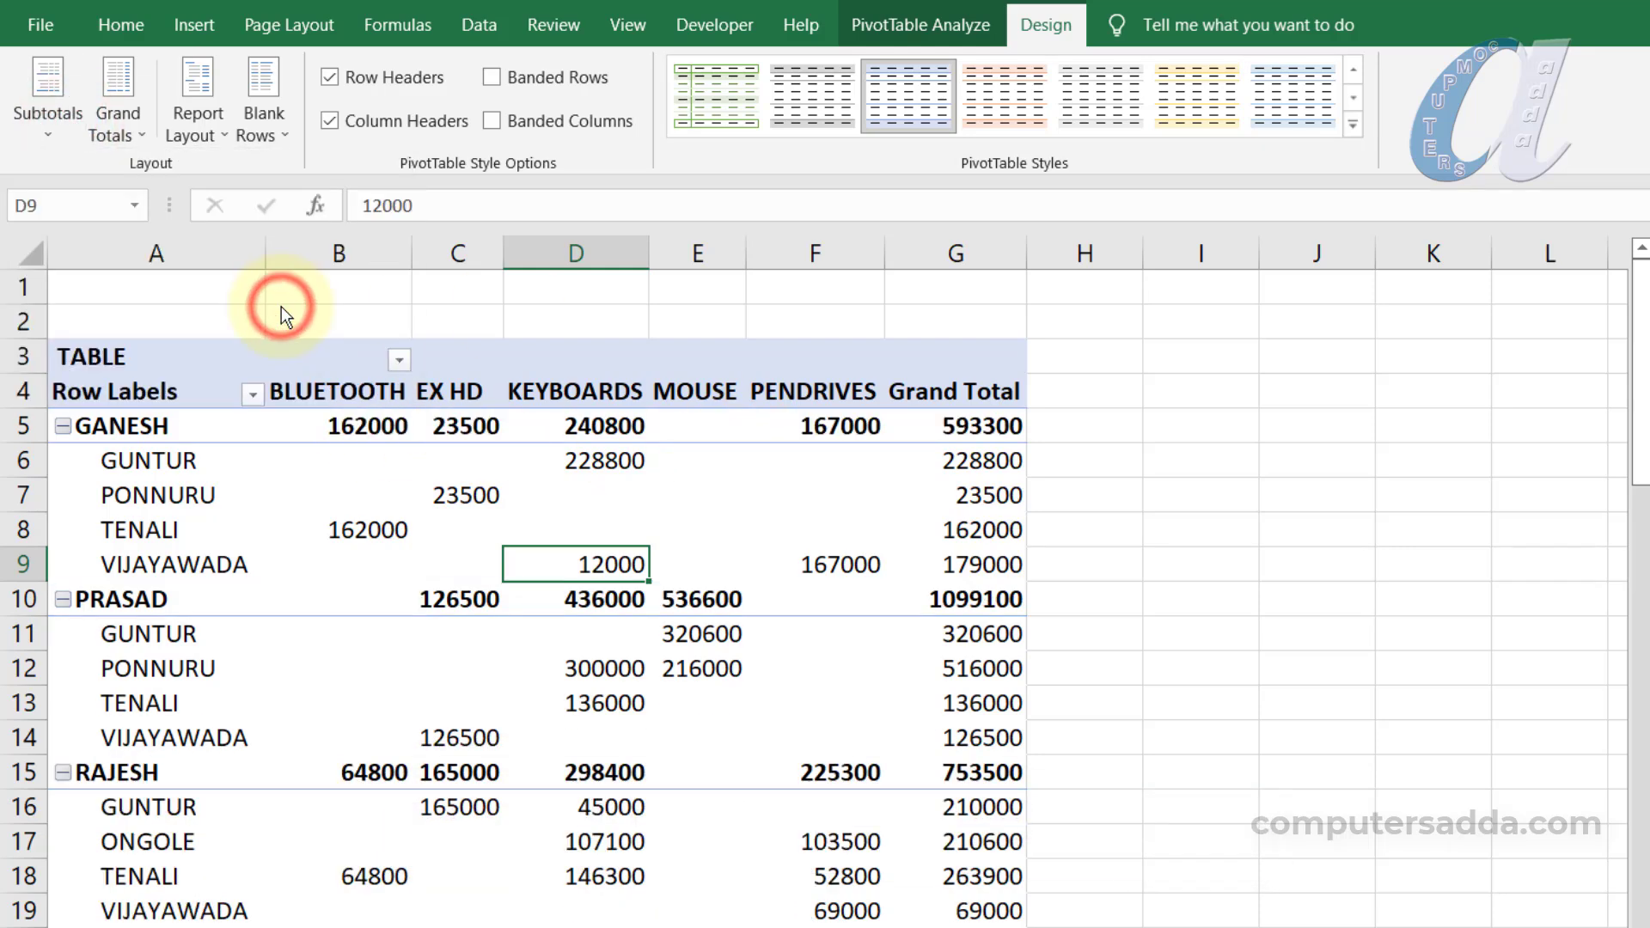
Turn off the pivot table's subtotals, and set its grand totals to off for rows and columns
{"action": "left_click", "coordinate": [51, 137]}
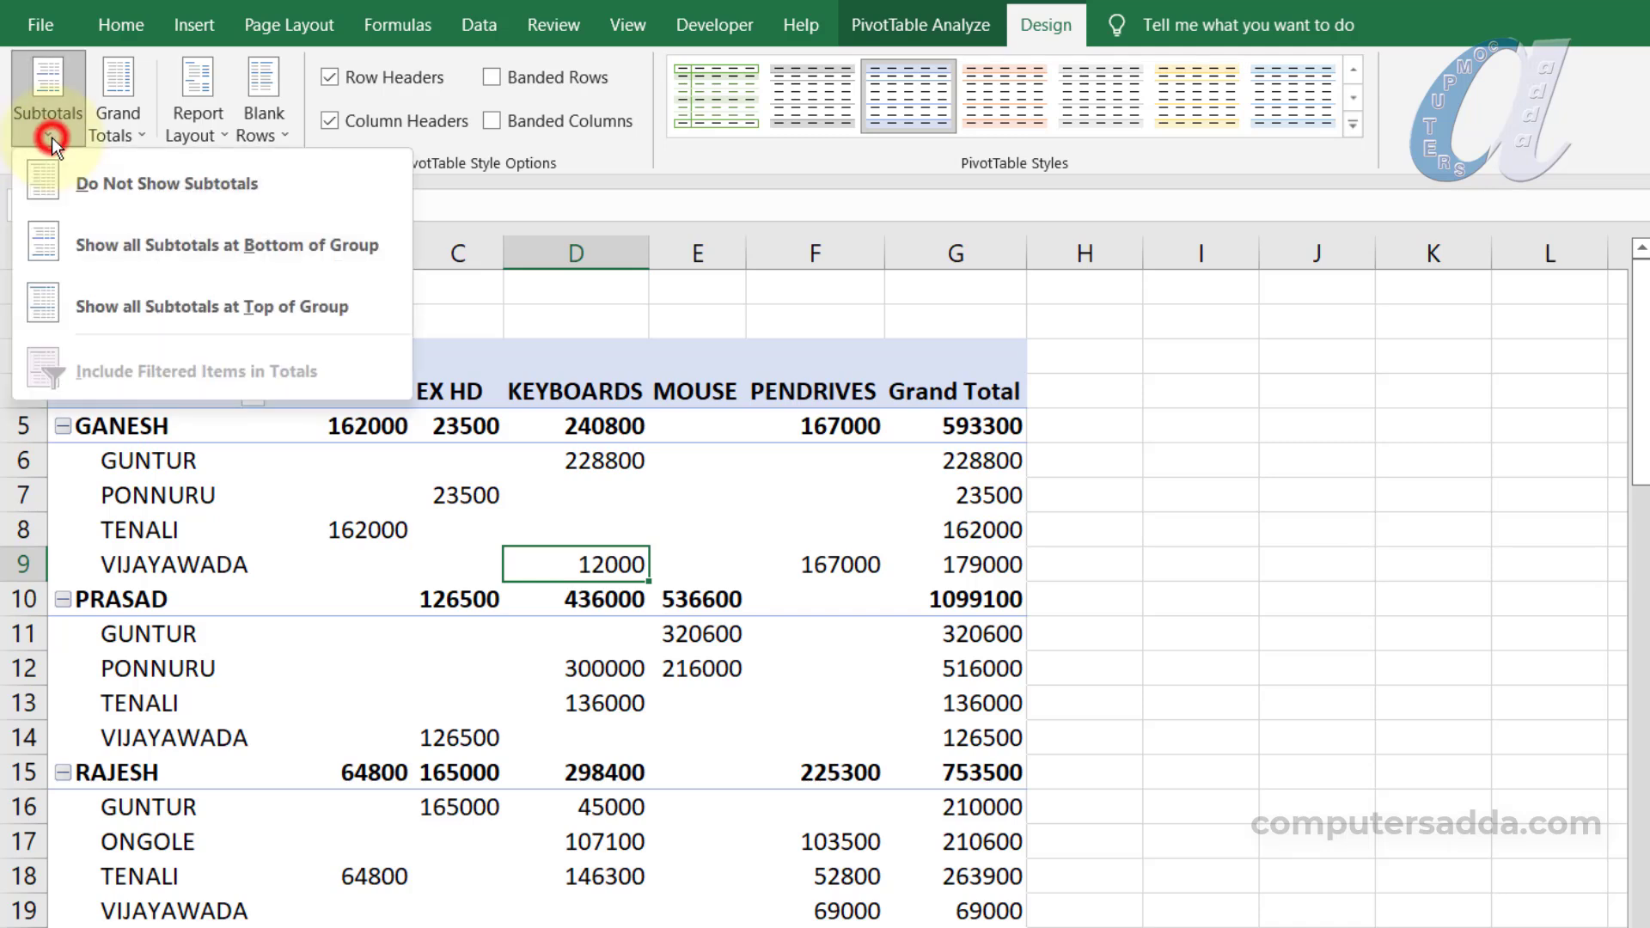
{"action": "left_click", "coordinate": [153, 188]}
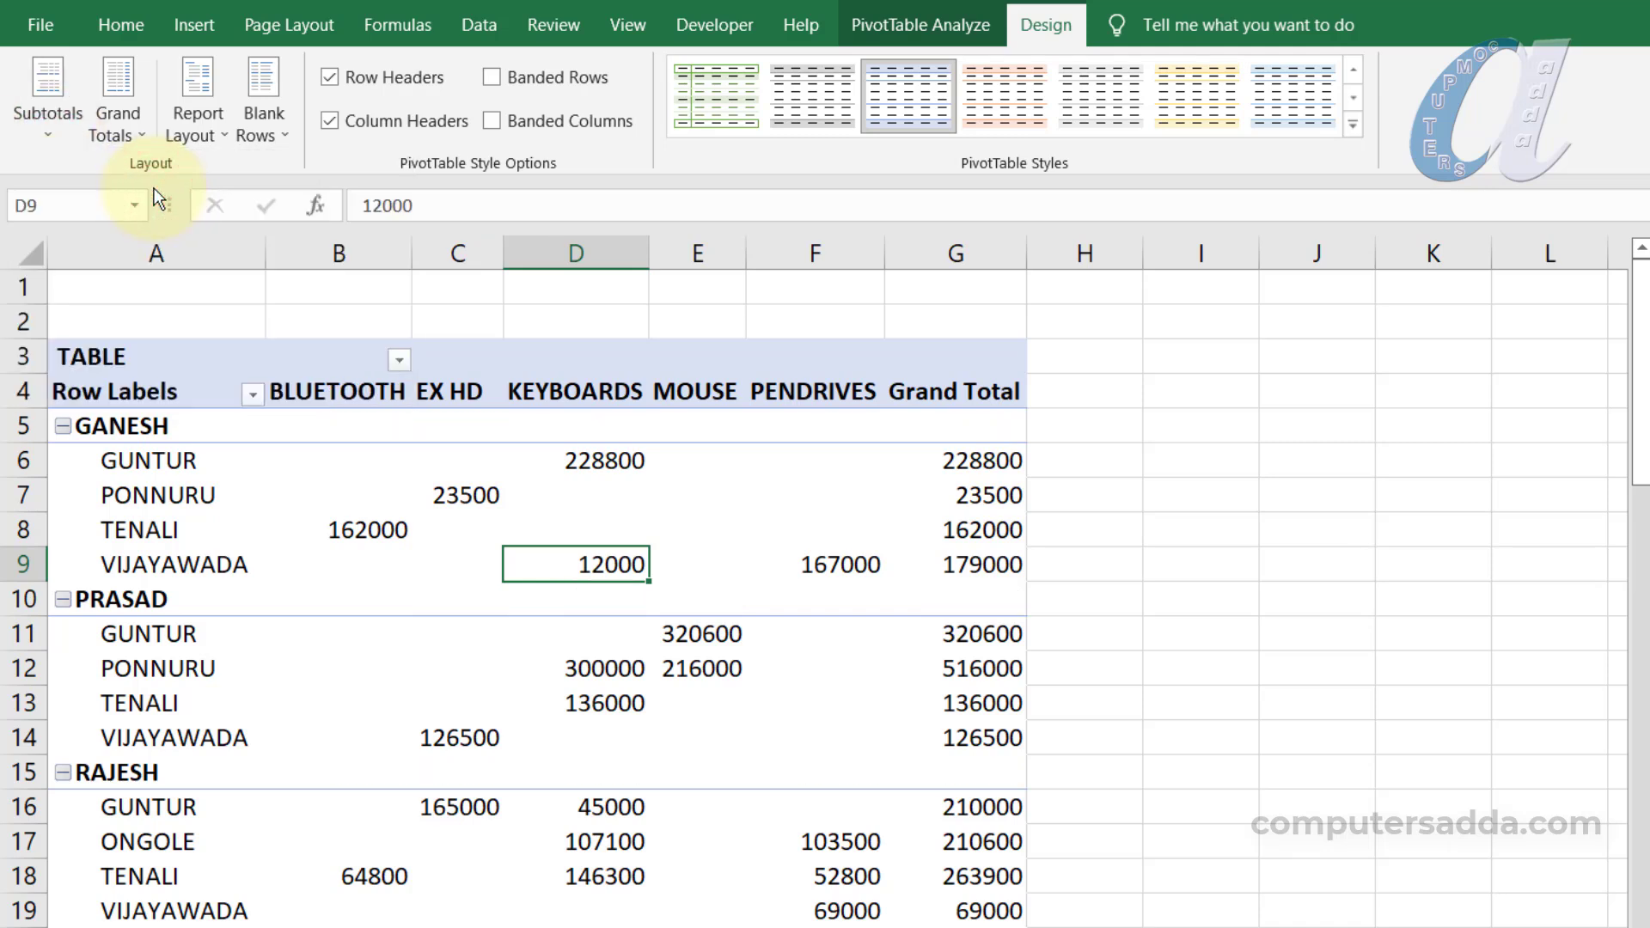
{"action": "left_click", "coordinate": [125, 137]}
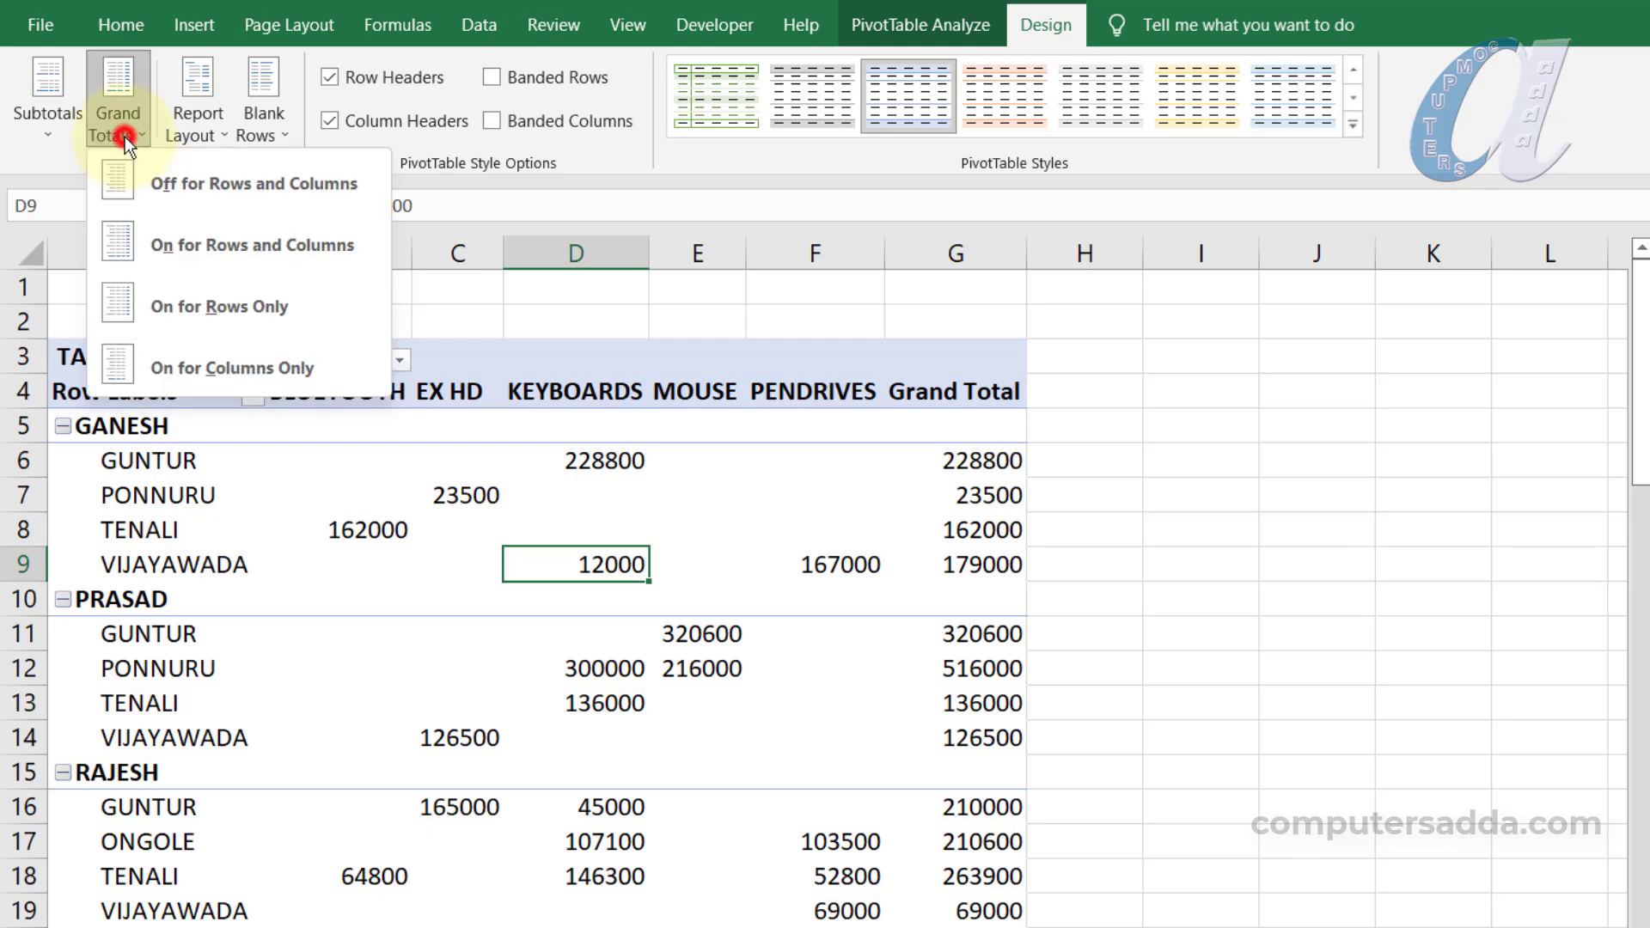
{"action": "scroll", "coordinate": [348, 679], "scroll_direction": "down", "scroll_amount": 5}
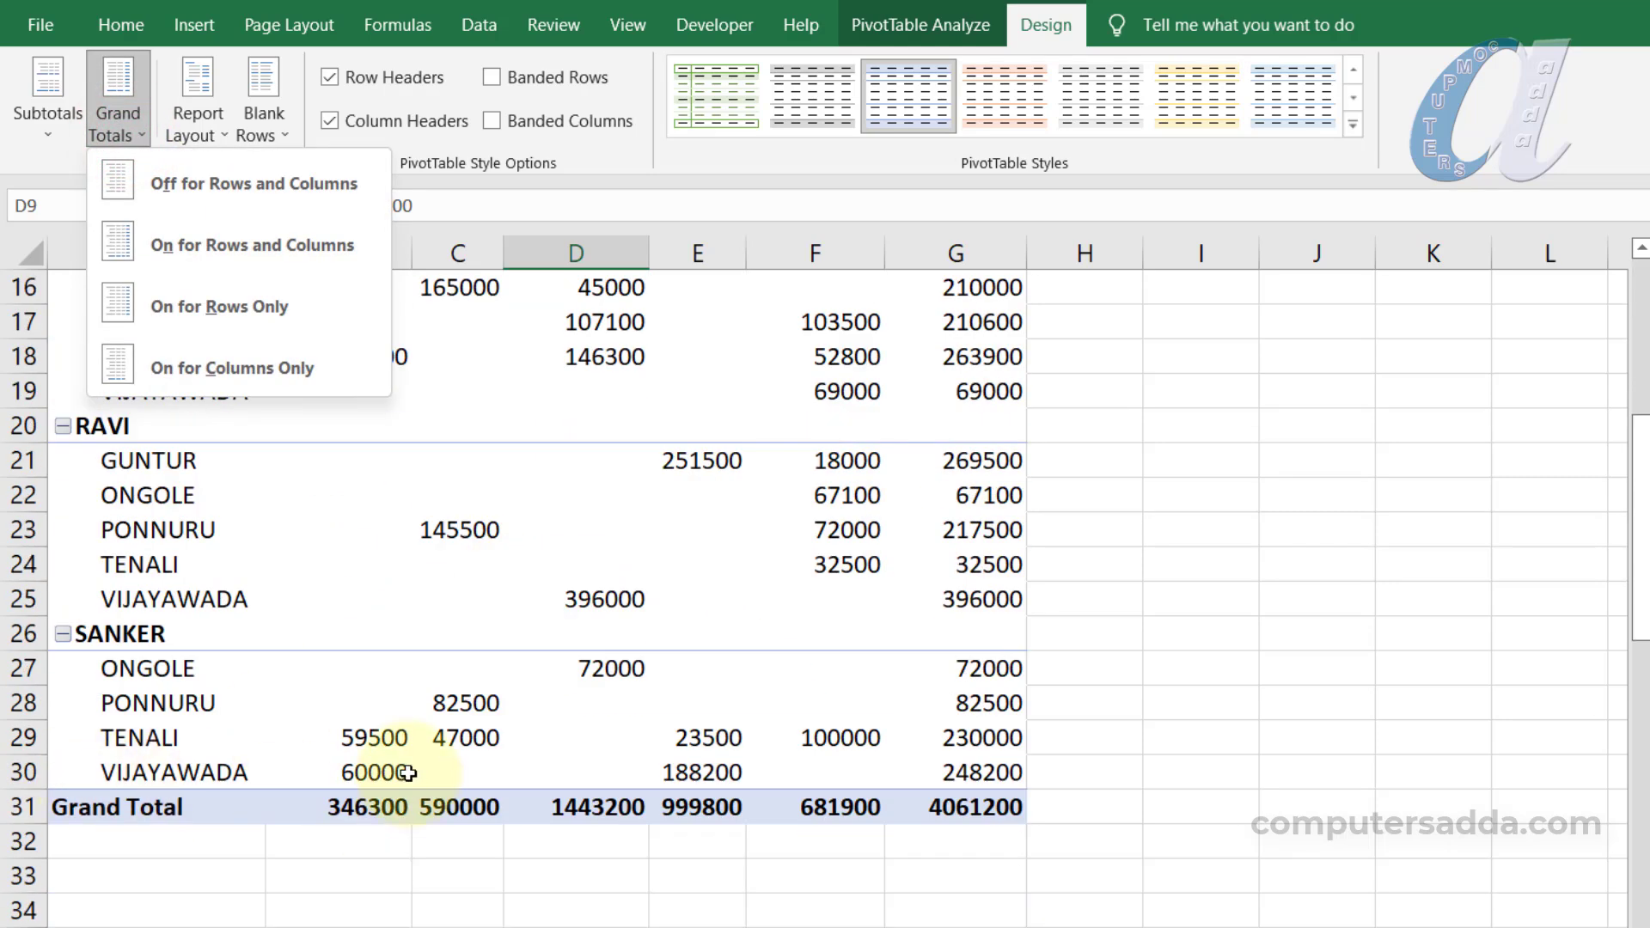
{"action": "scroll", "coordinate": [410, 774], "scroll_direction": "up", "scroll_amount": 5}
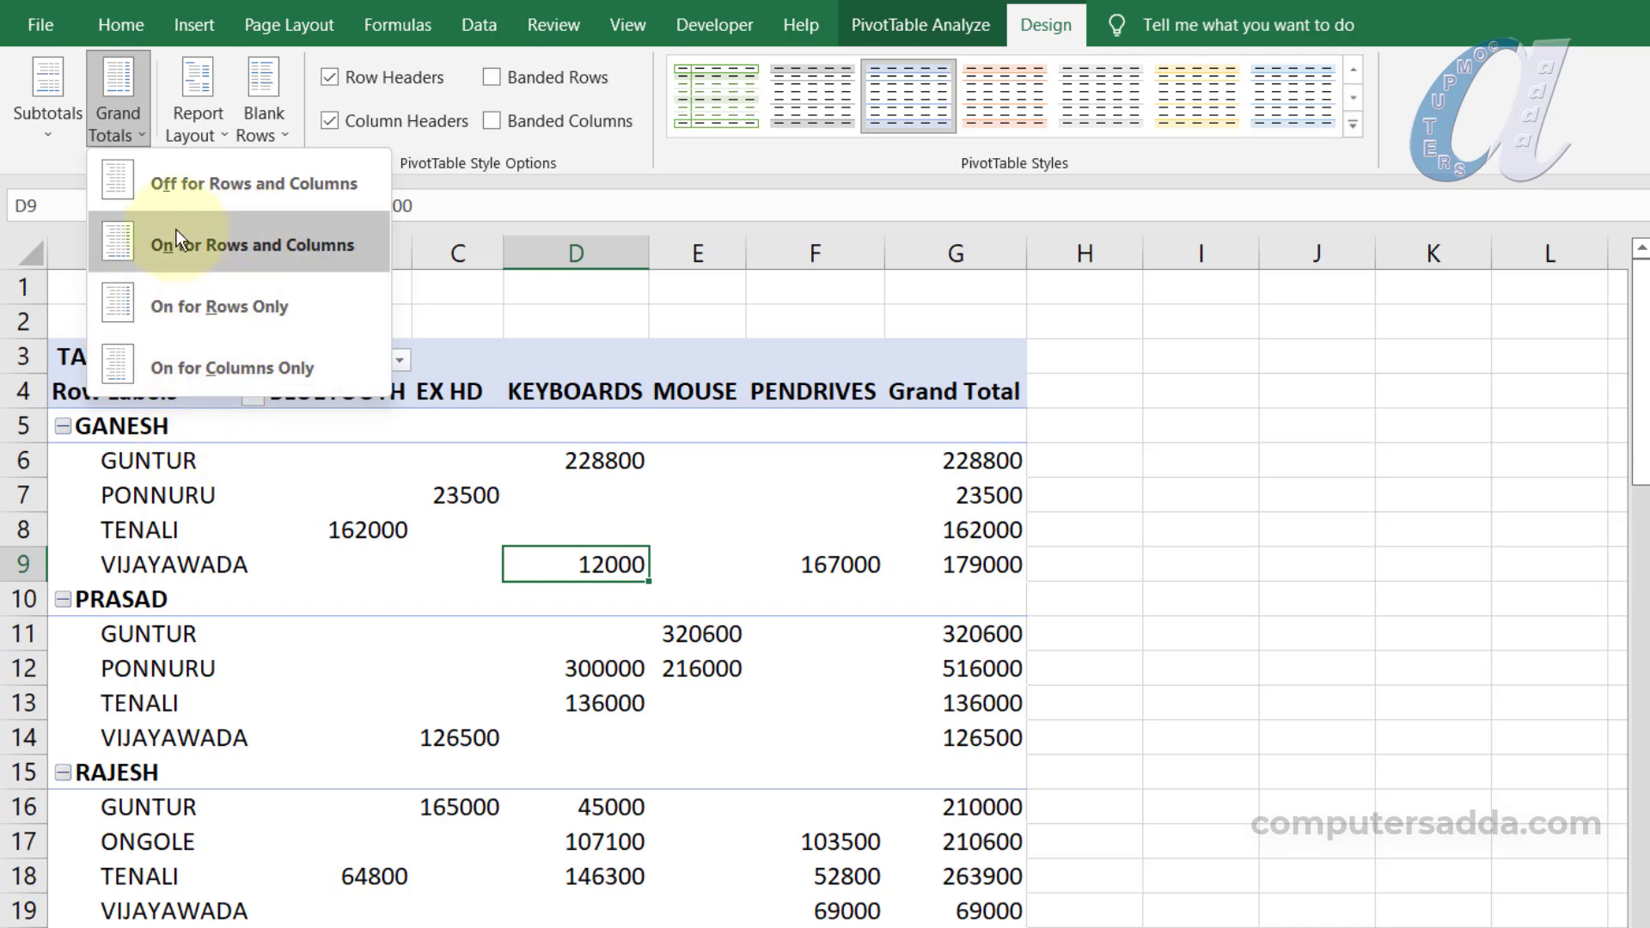
{"action": "left_click", "coordinate": [210, 179]}
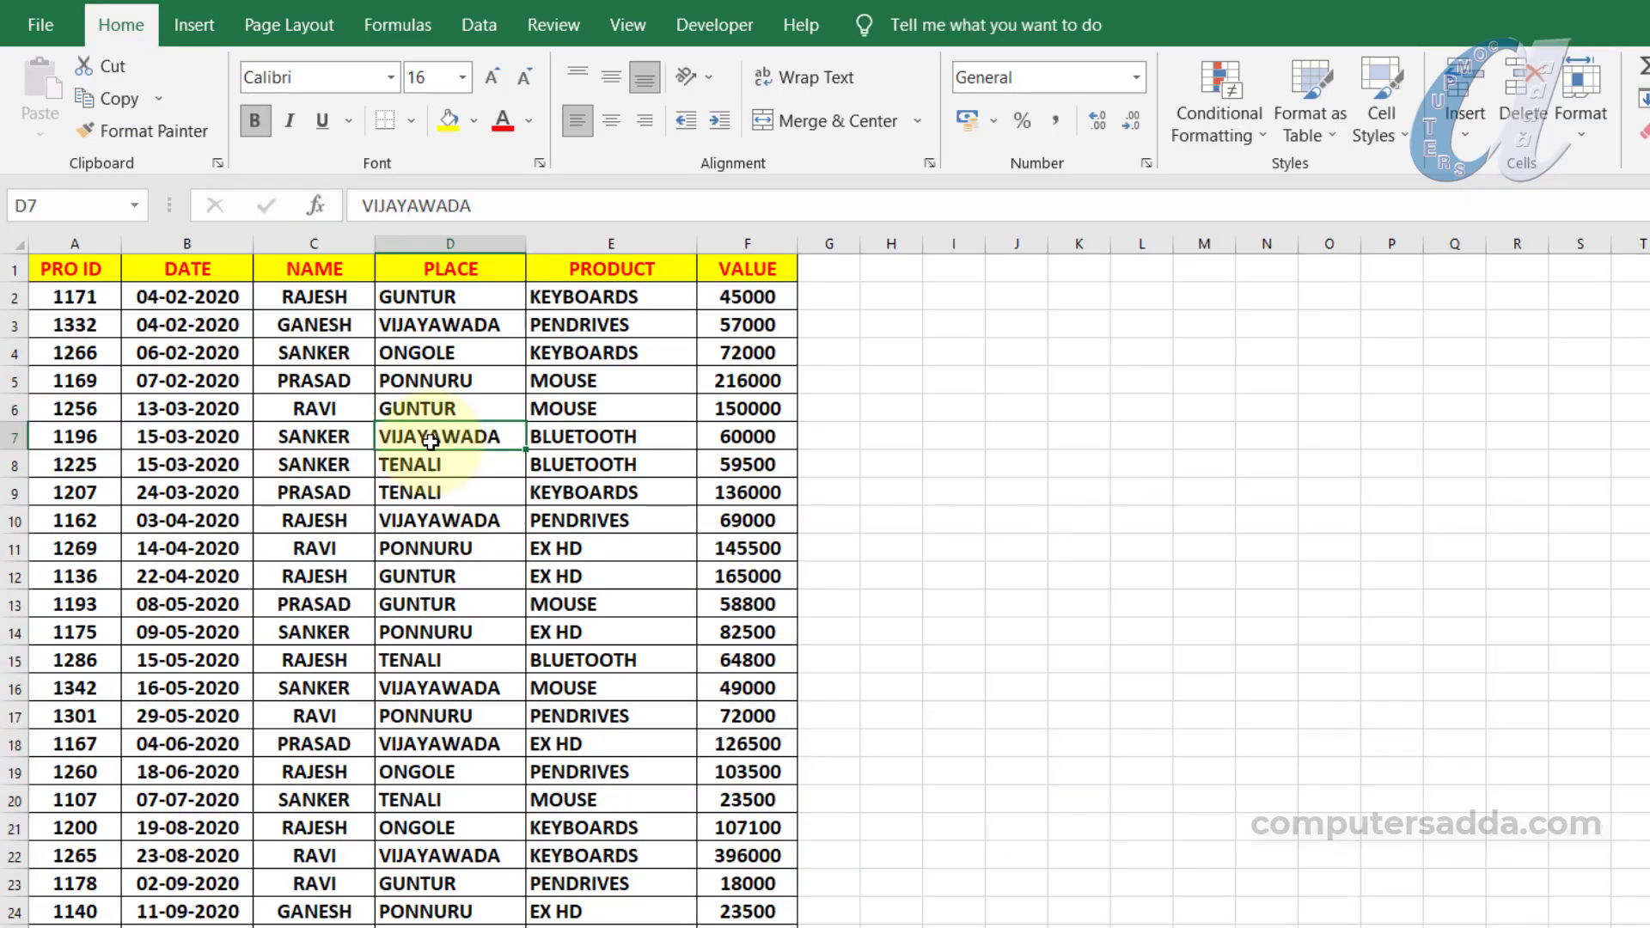
Create a pivot table on a new worksheet from the whole data range Sheet3!$A$1:$F$38
{"action": "key", "text": "ctrl+a"}
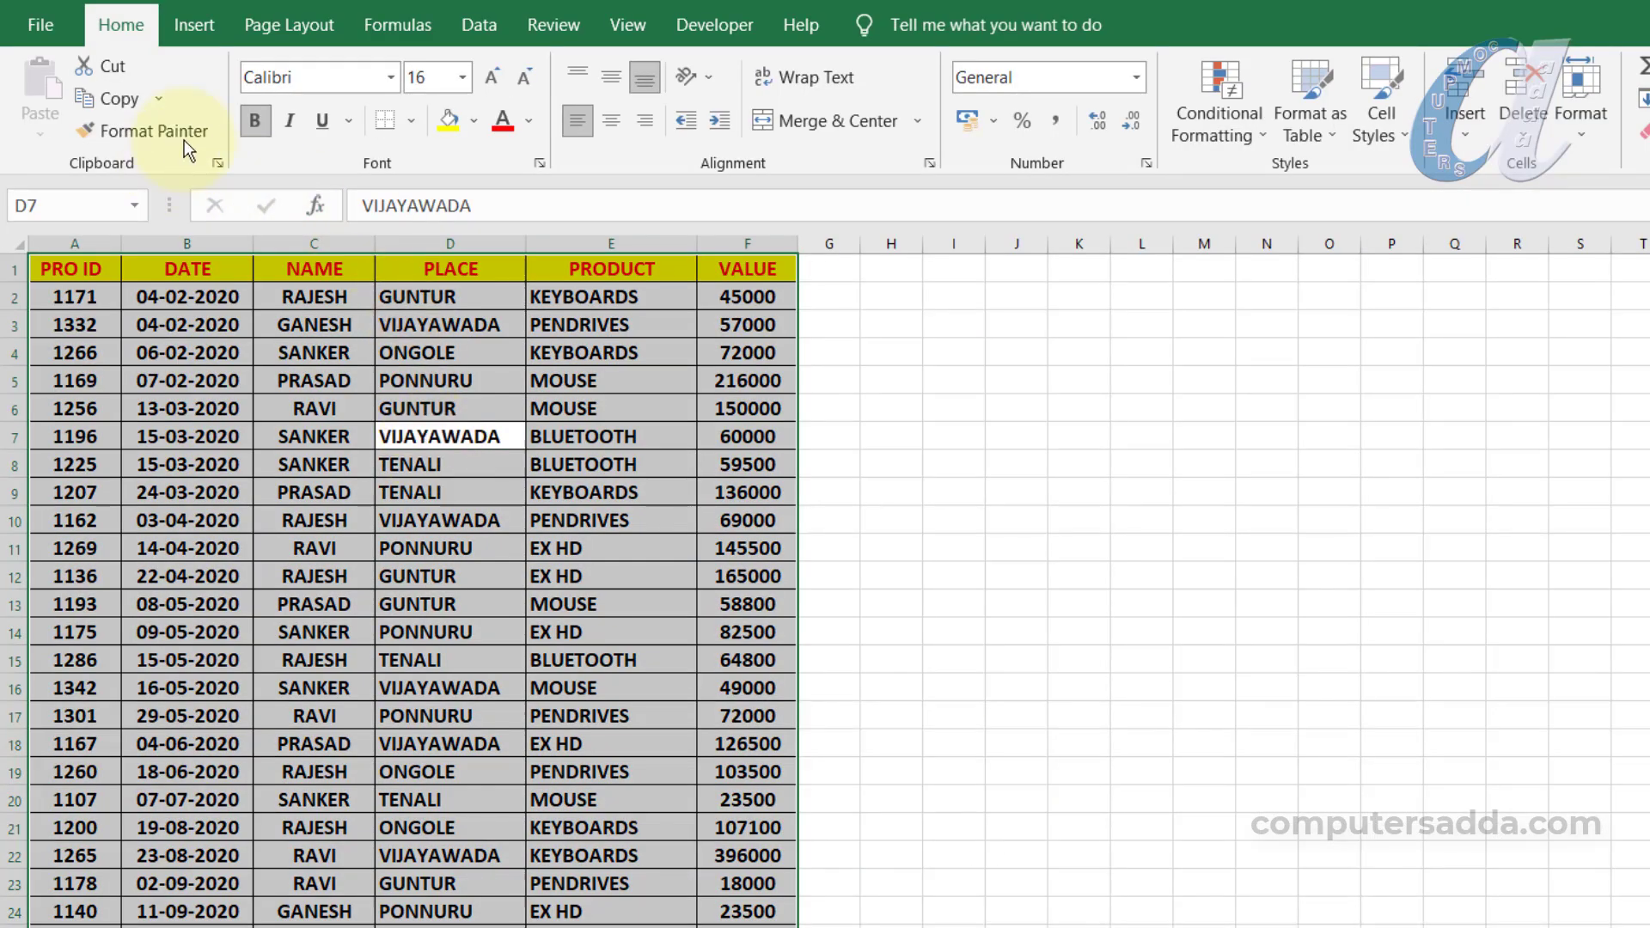
{"action": "left_click", "coordinate": [190, 26]}
{"action": "left_click", "coordinate": [51, 86]}
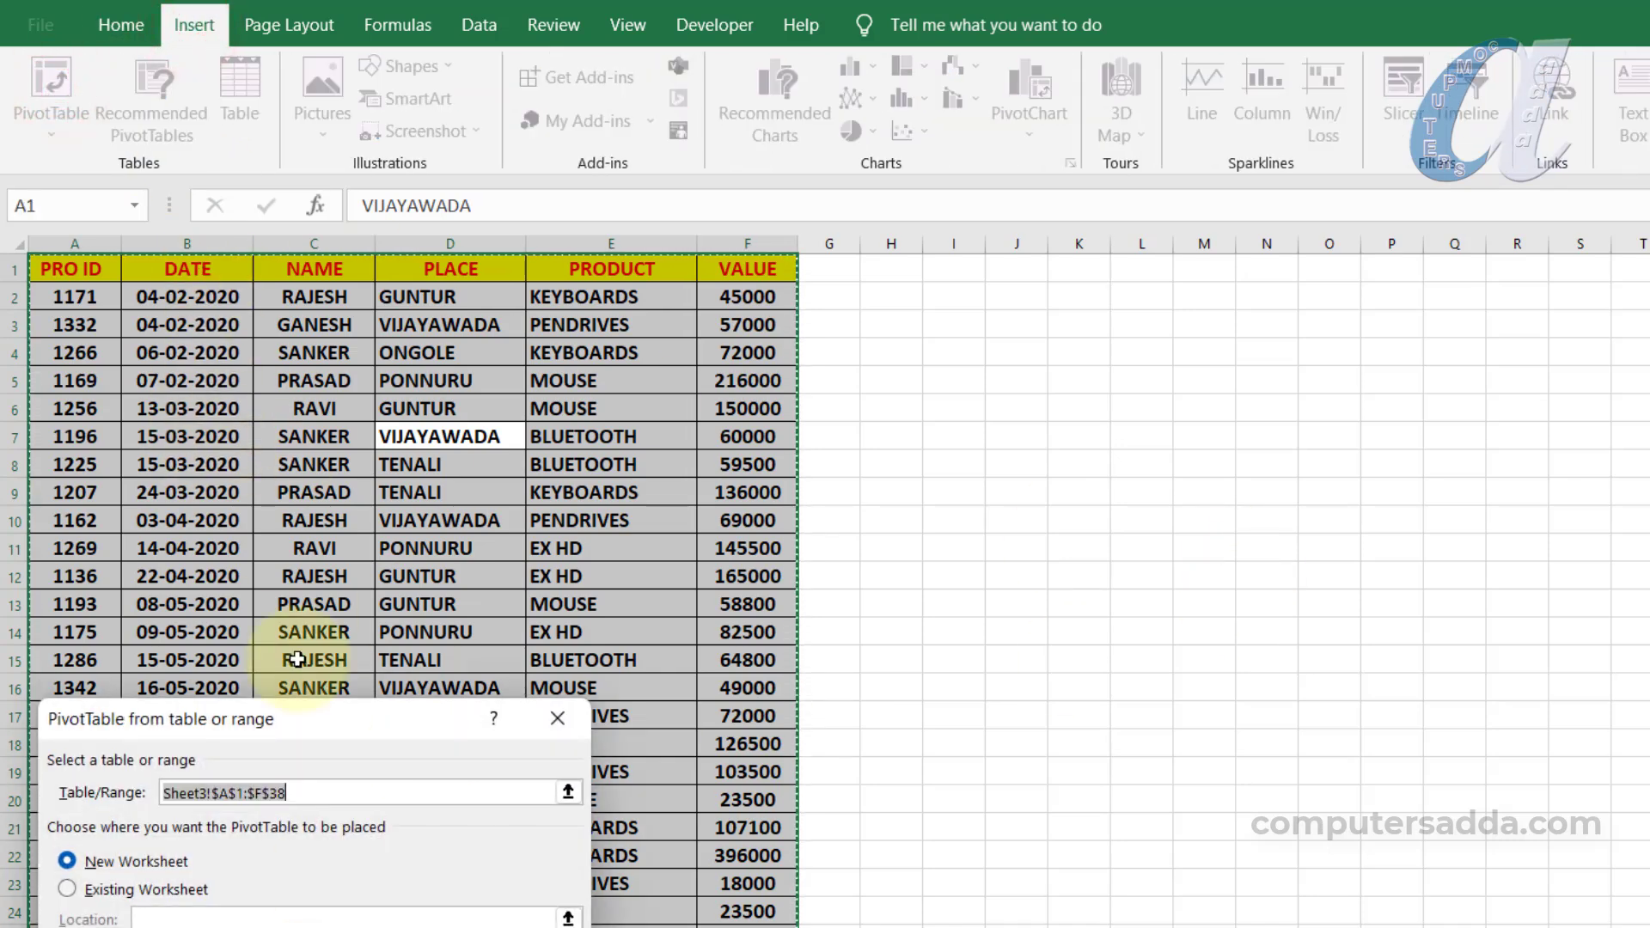
{"action": "left_click", "coordinate": [446, 927]}
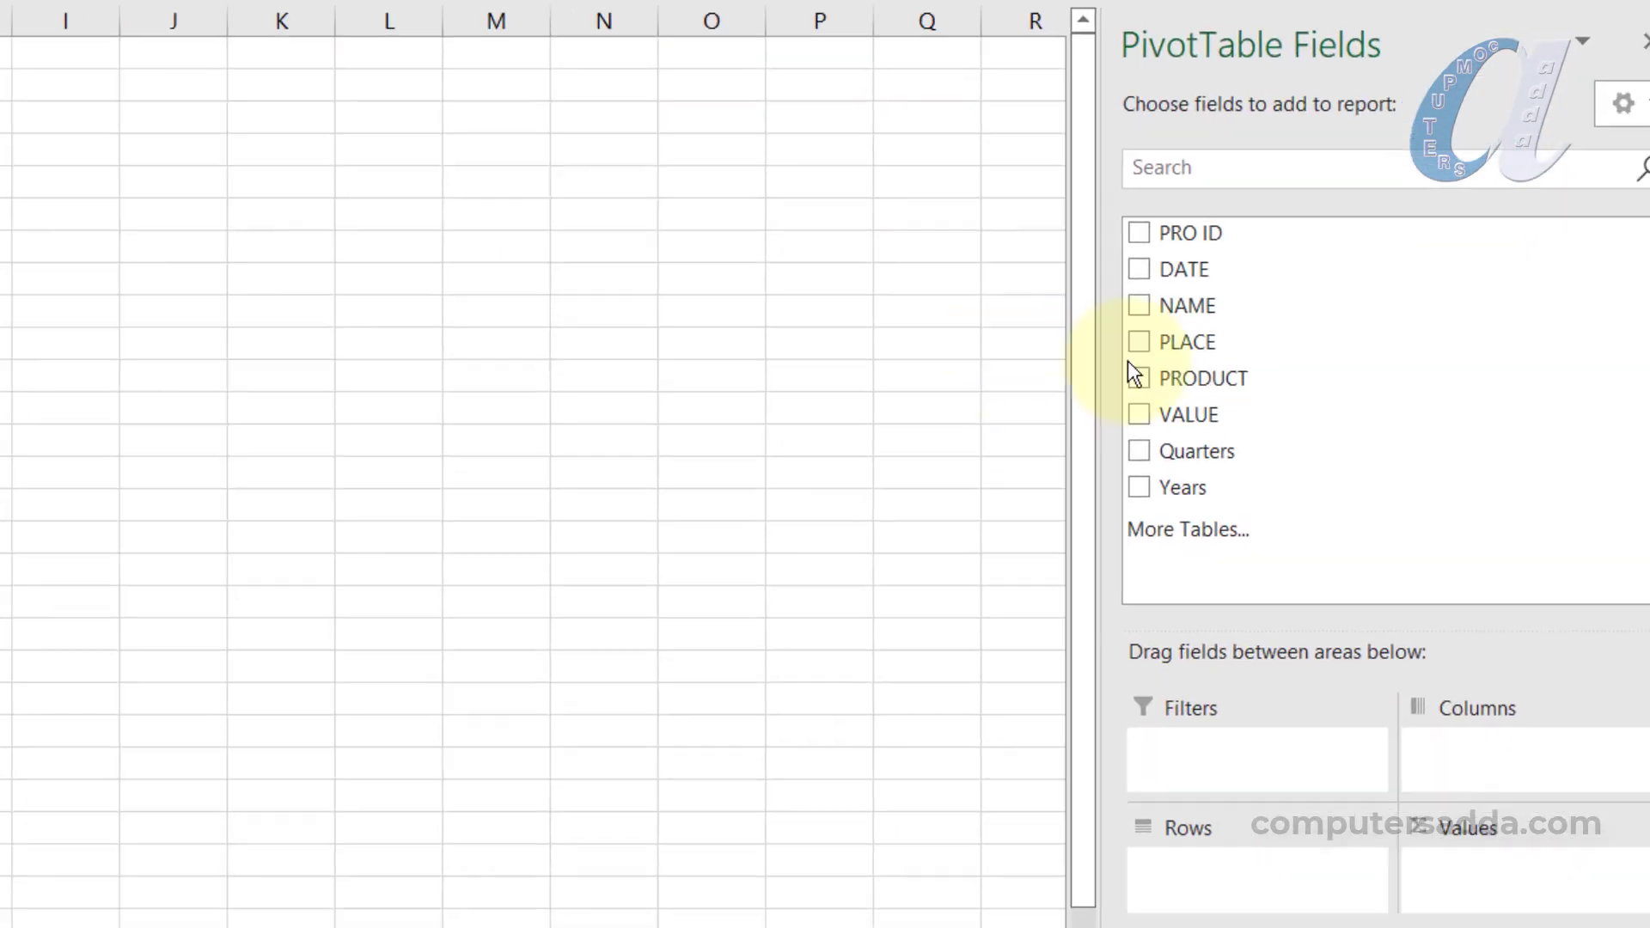
Add DATE to Rows and VALUE to Values, and expand 2020 to check the months within Qtr1
{"action": "left_click_drag", "start_coordinate": [1091, 251], "coordinate": [1152, 885]}
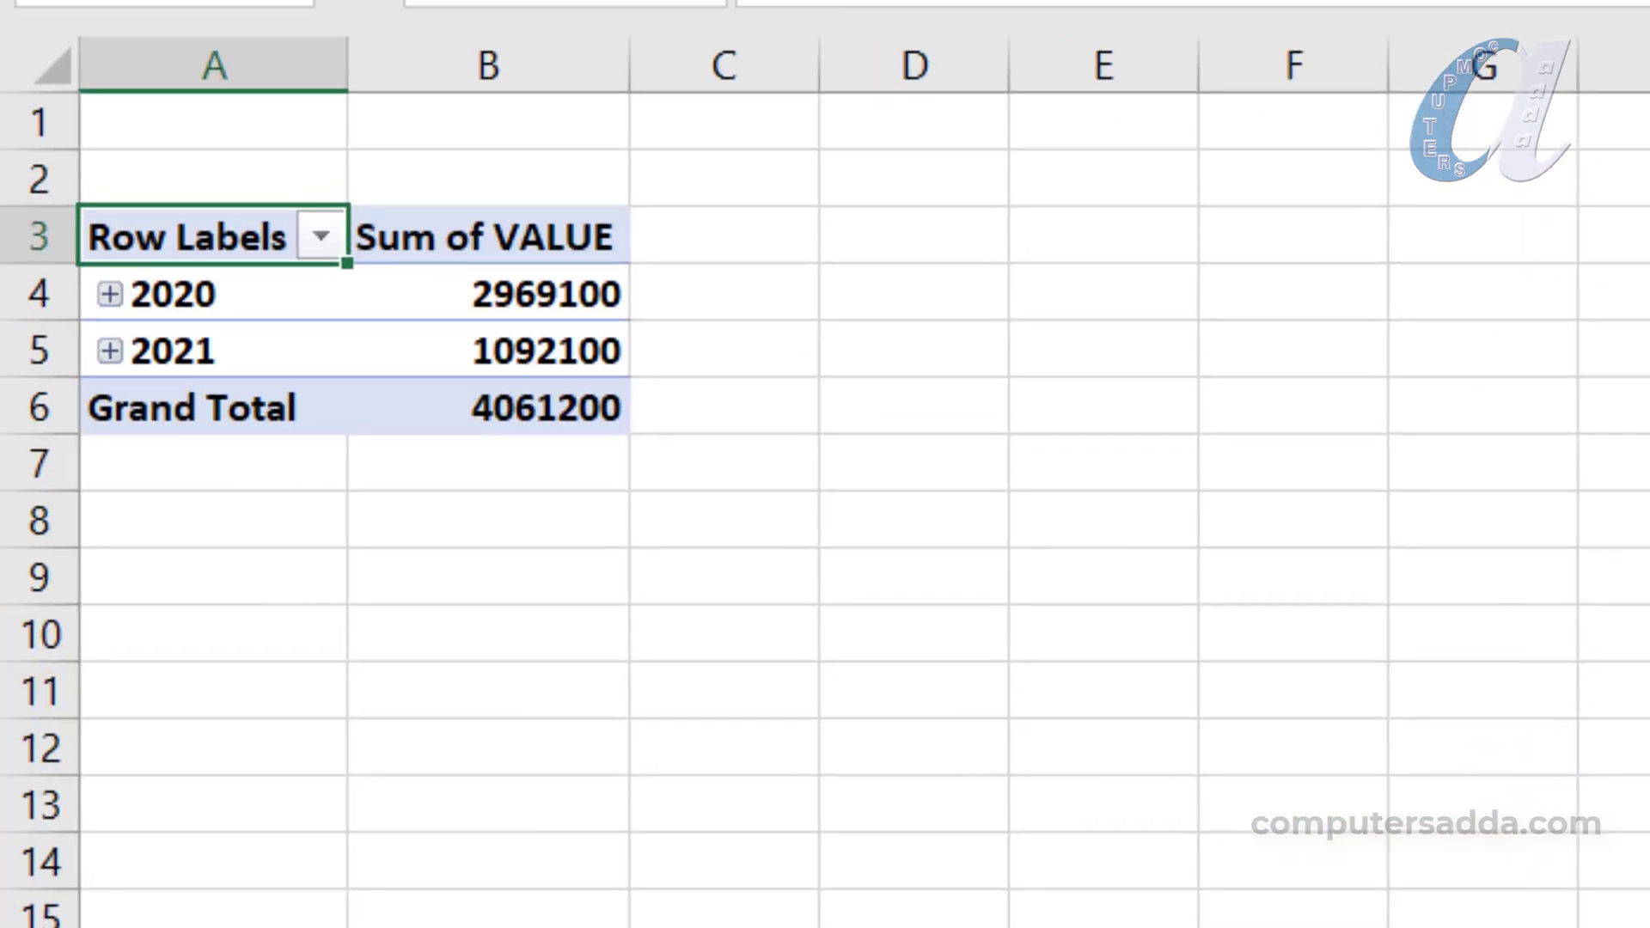
{"action": "left_click", "coordinate": [110, 294]}
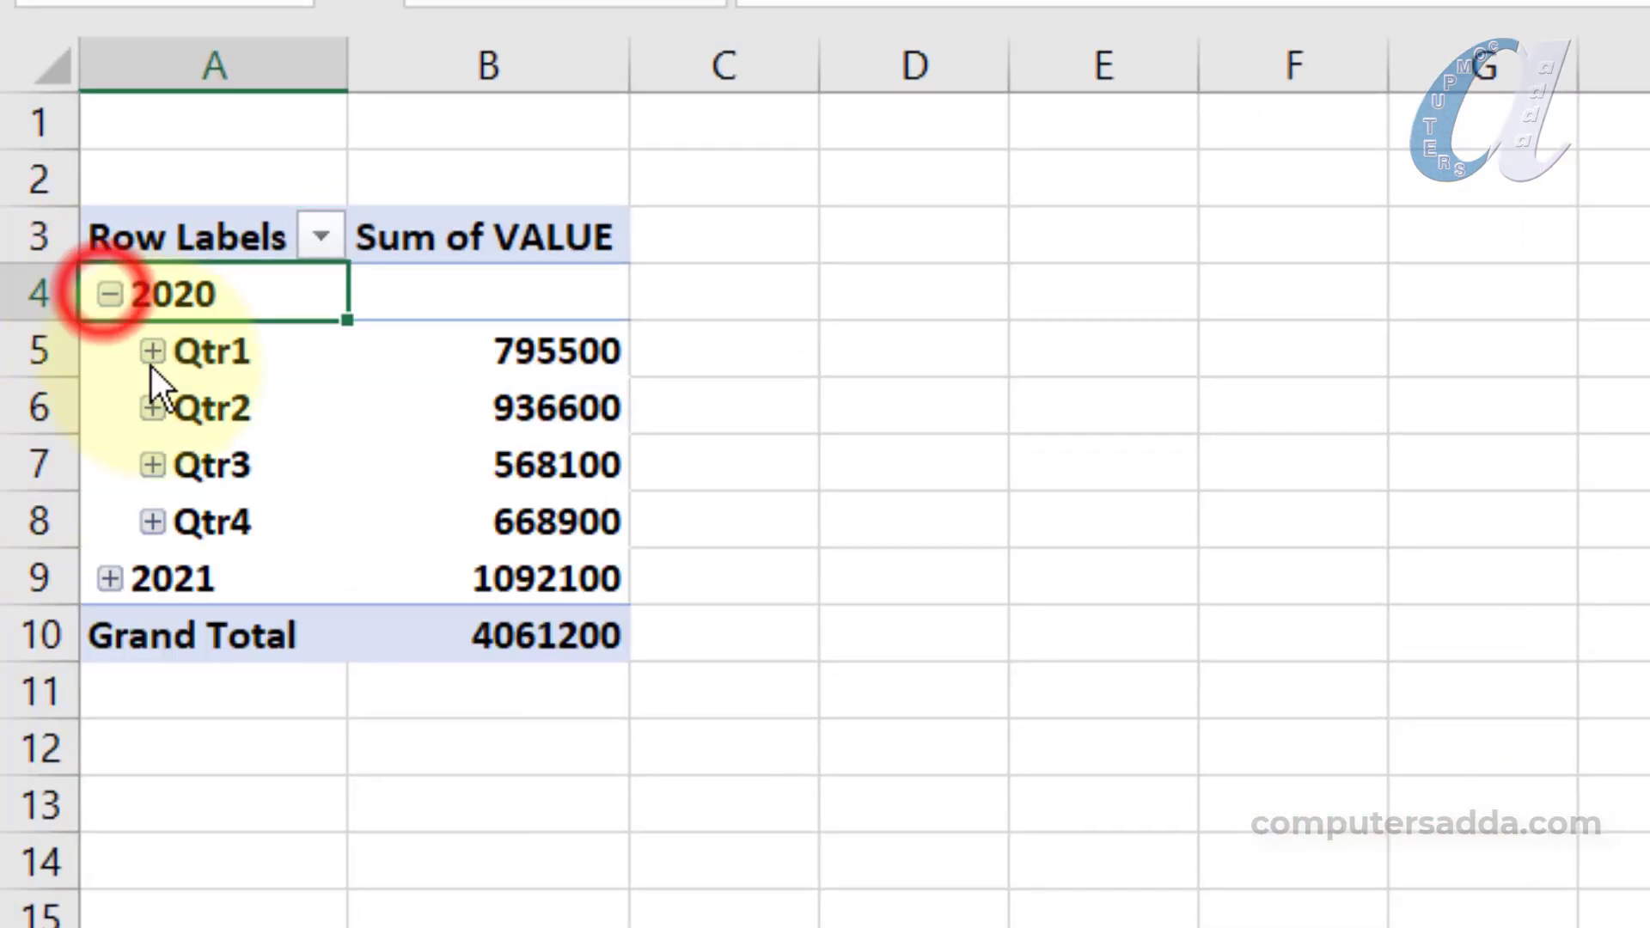
{"action": "left_click", "coordinate": [153, 348]}
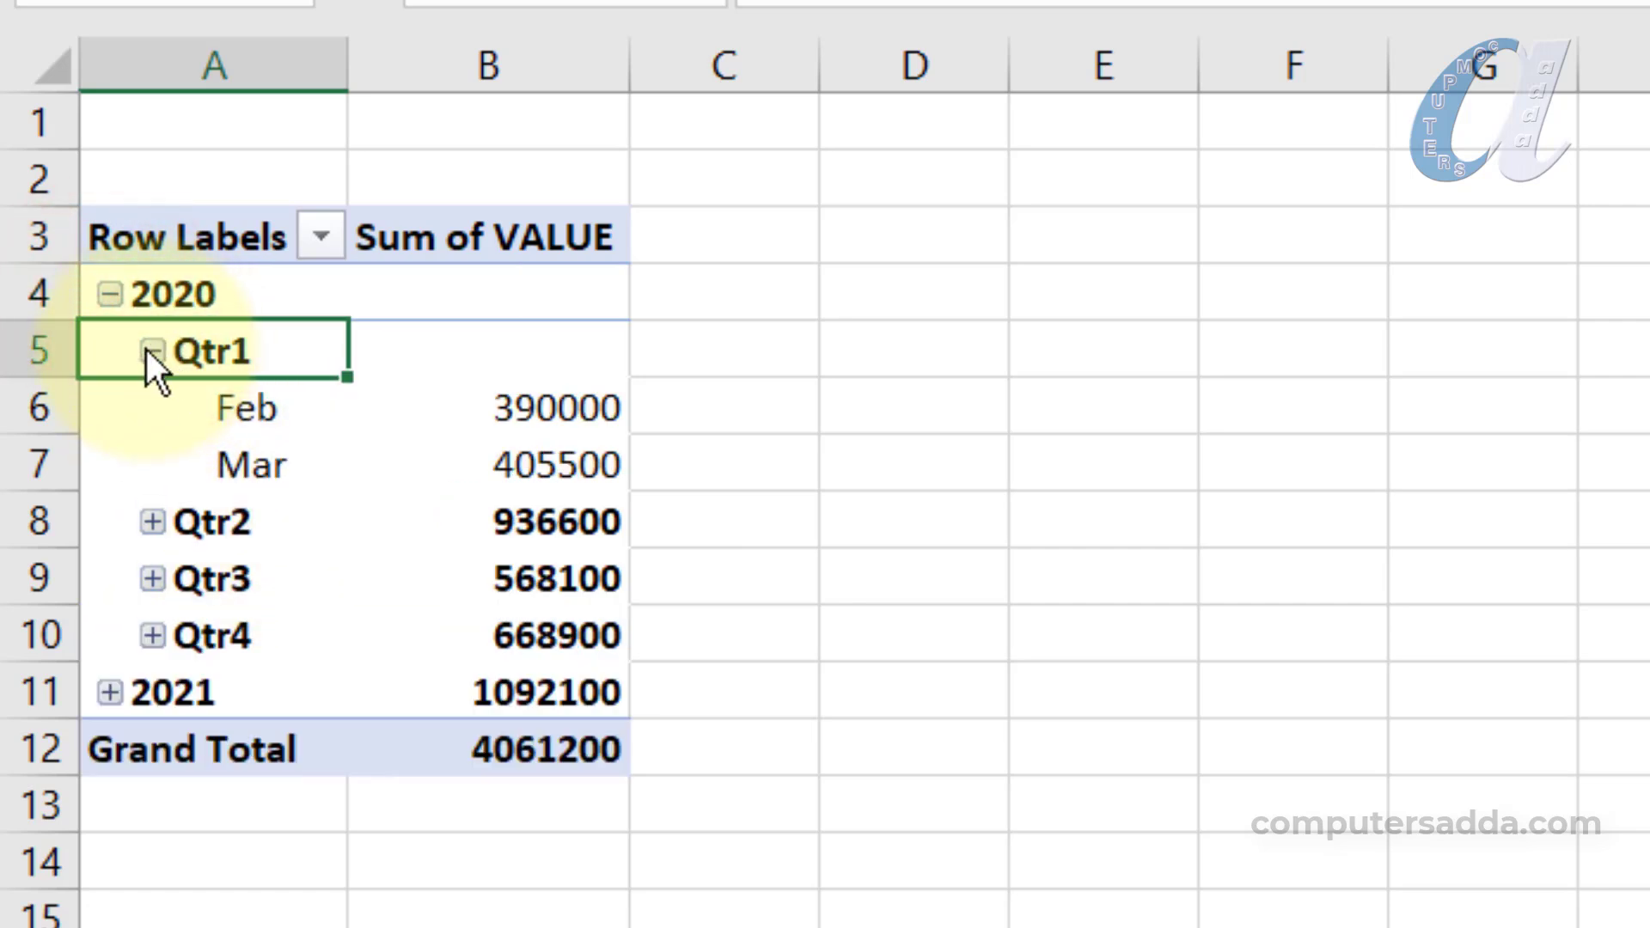
{"action": "left_click", "coordinate": [148, 349]}
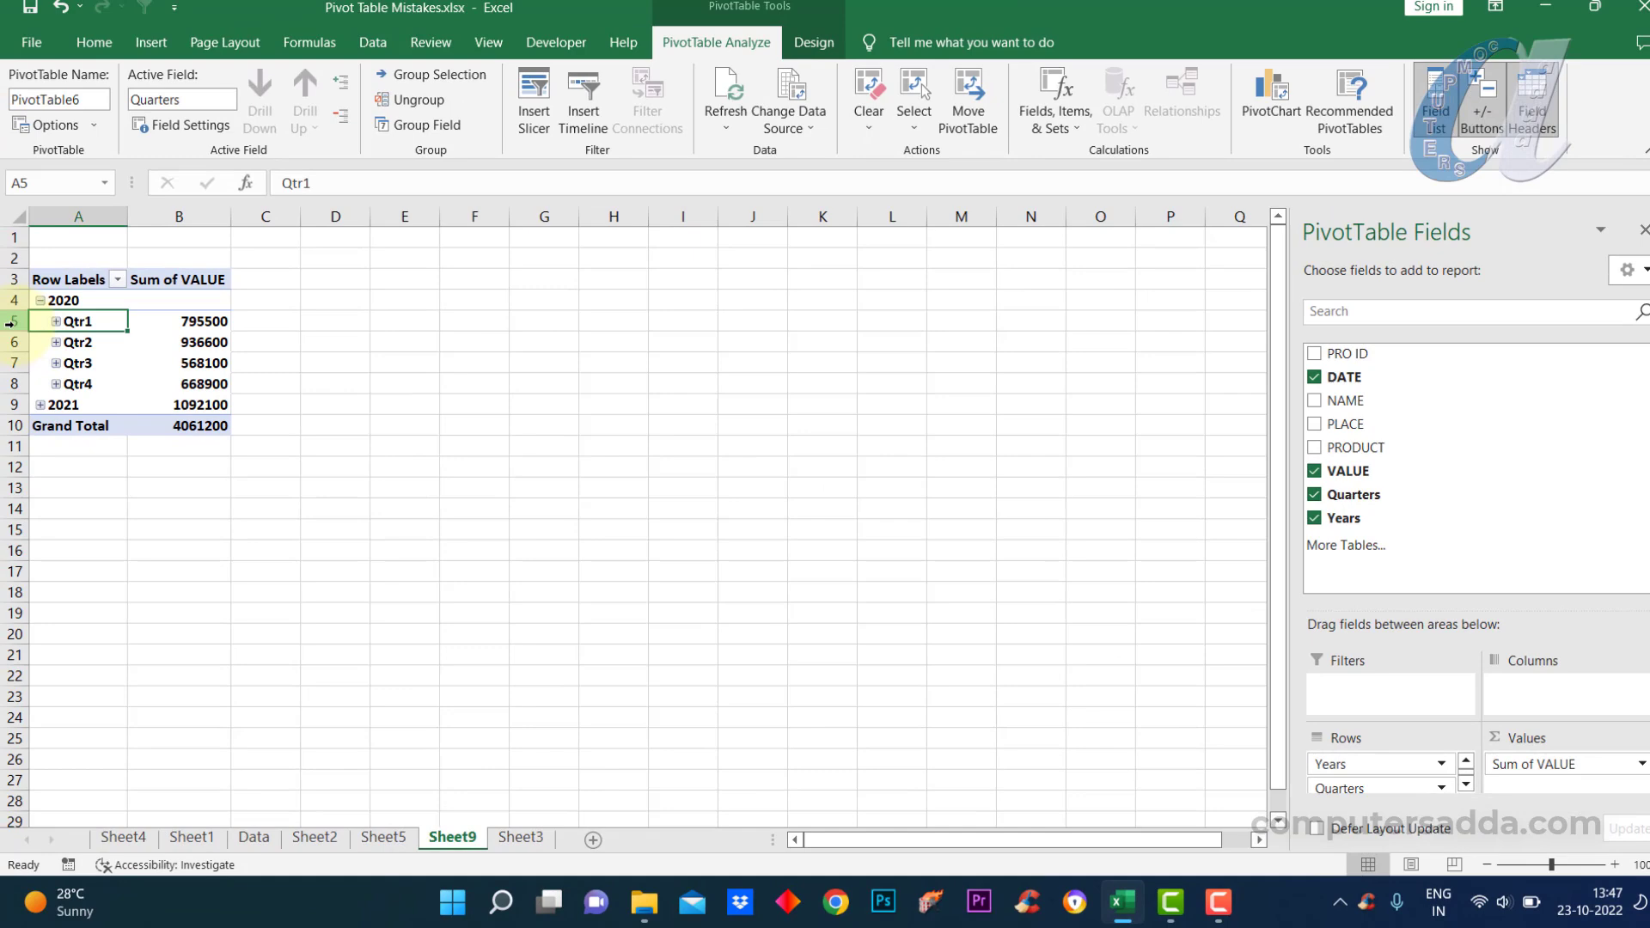
Remove the Quarters and Years fields from the pivot table
{"action": "right_click", "coordinate": [12, 322]}
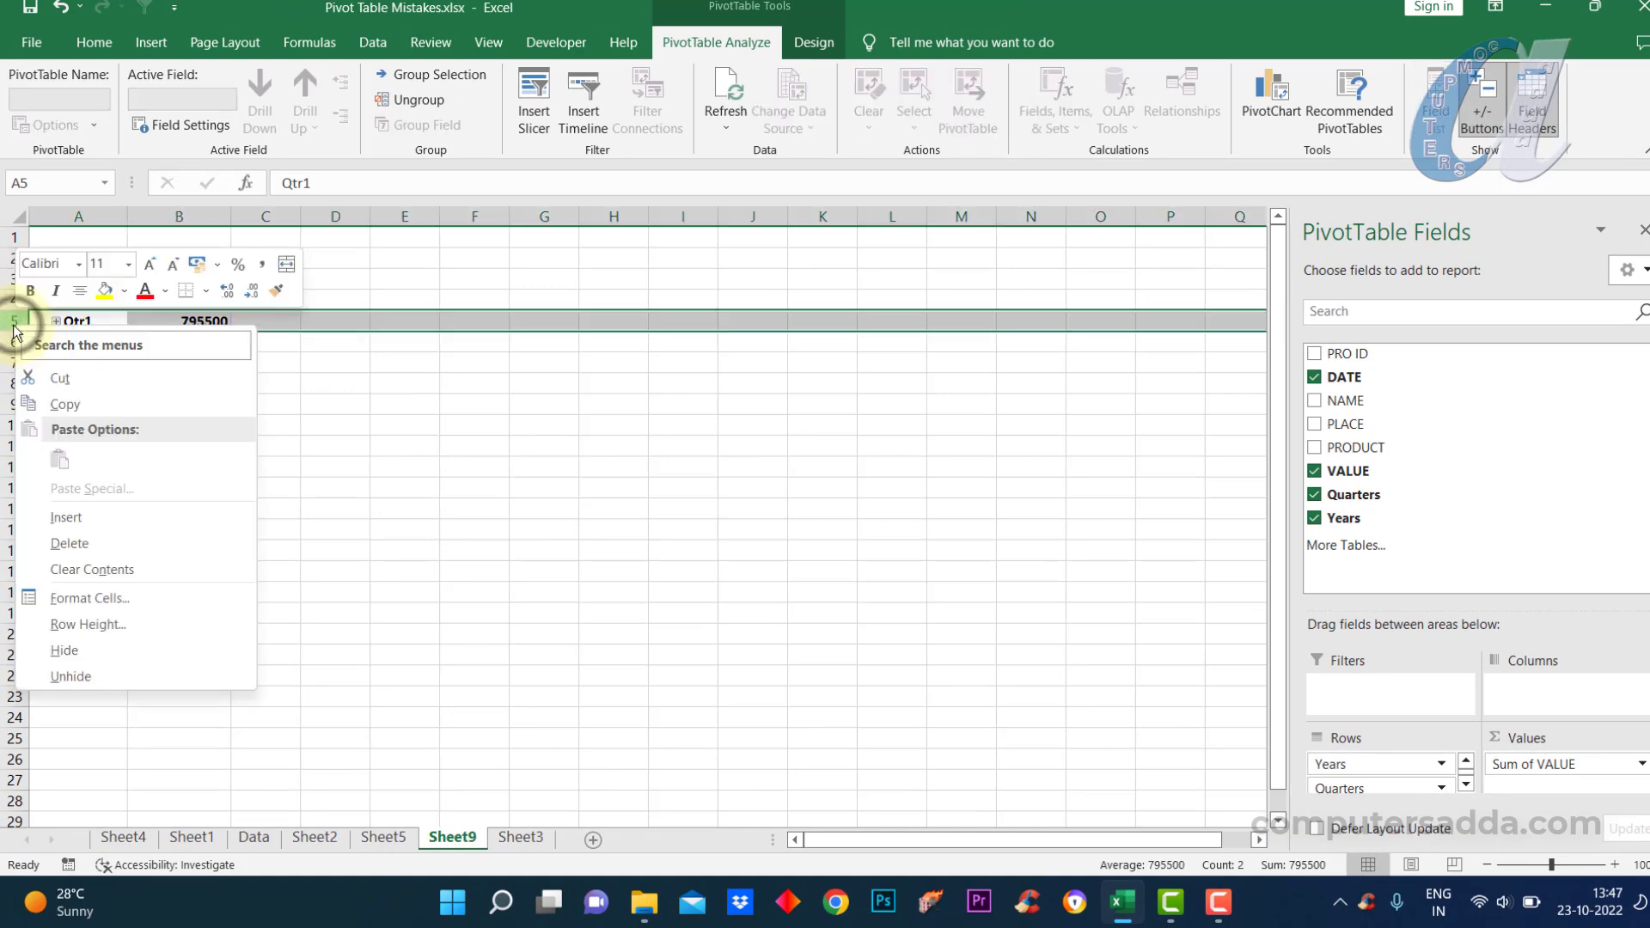
{"action": "left_click", "coordinate": [1471, 214]}
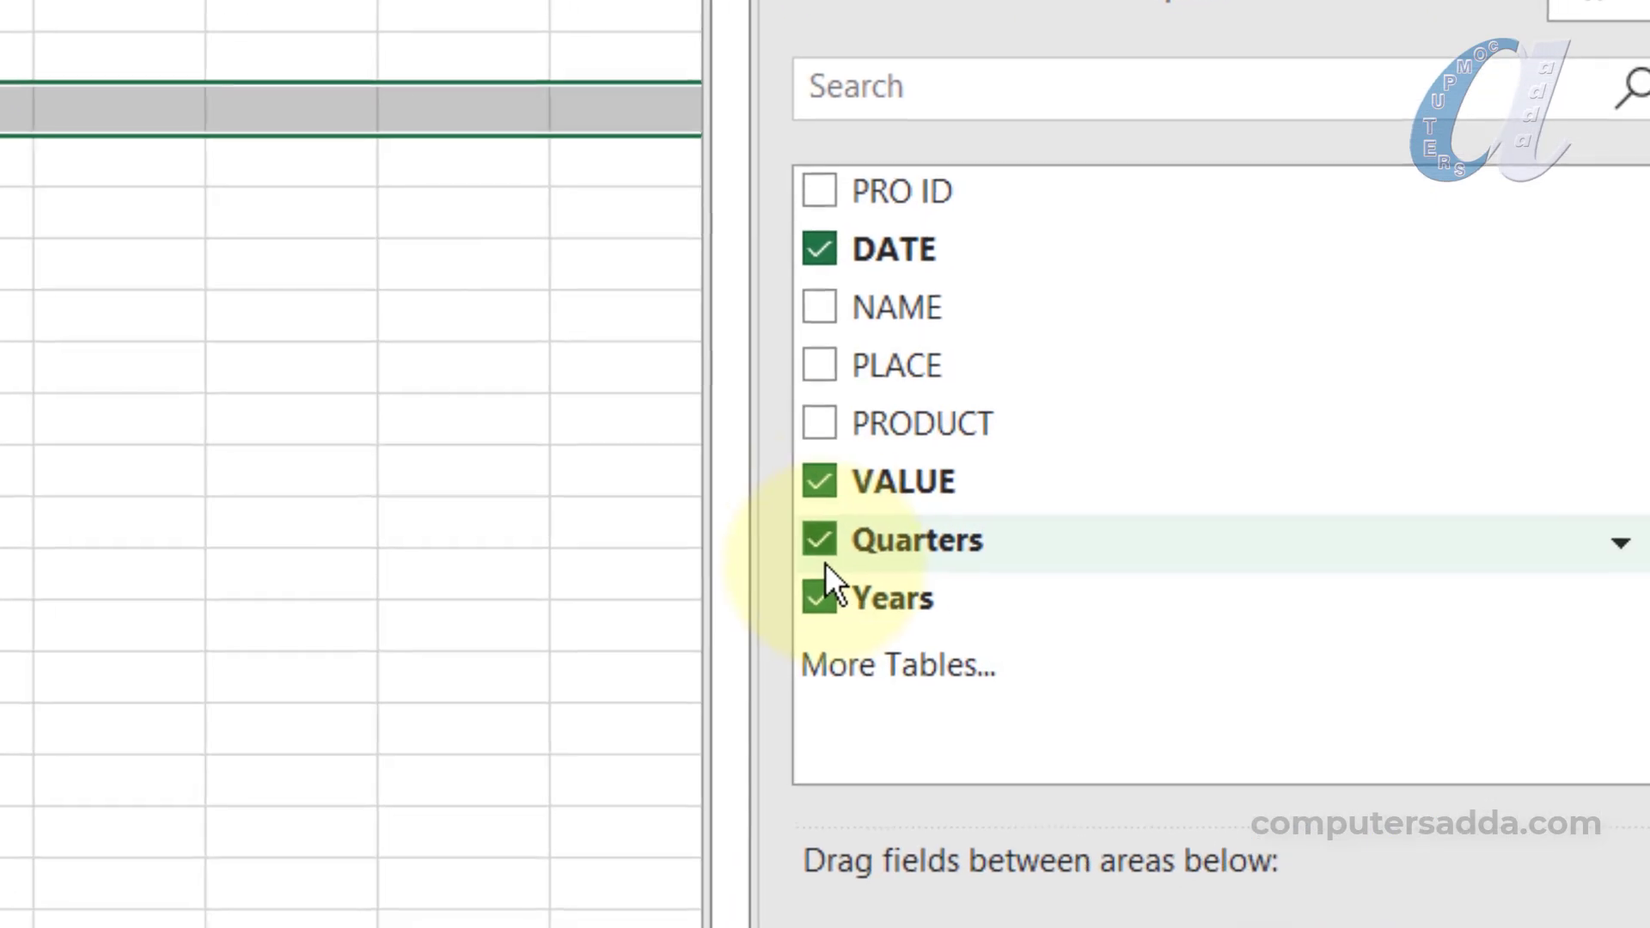
{"action": "left_click", "coordinate": [1151, 505]}
{"action": "left_click", "coordinate": [814, 599]}
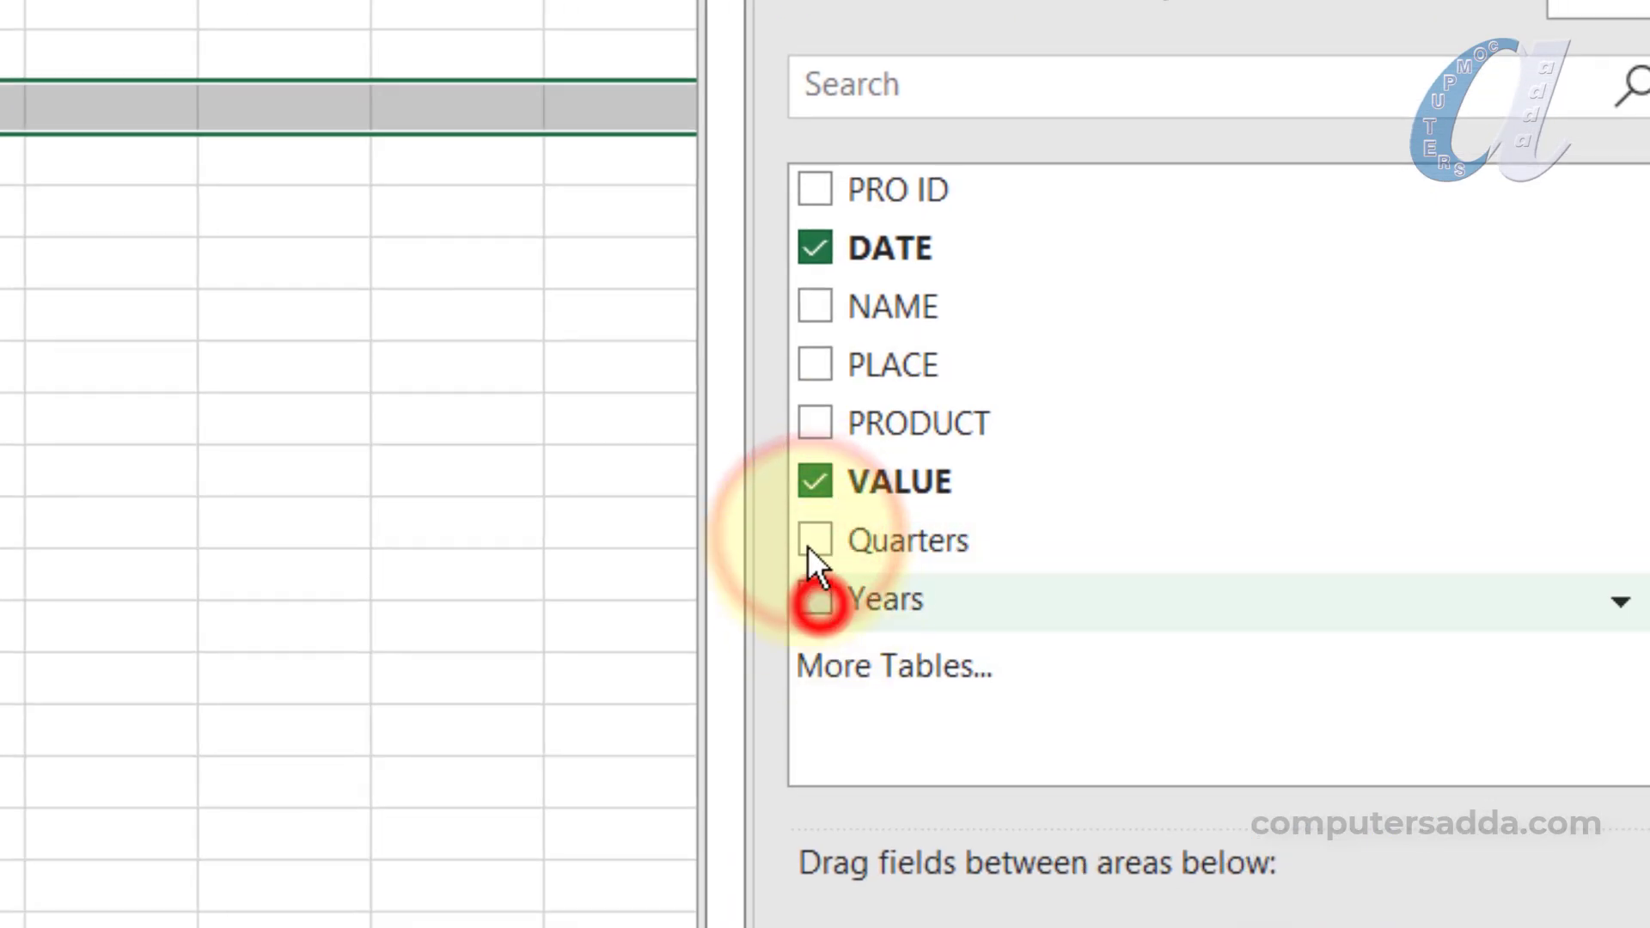